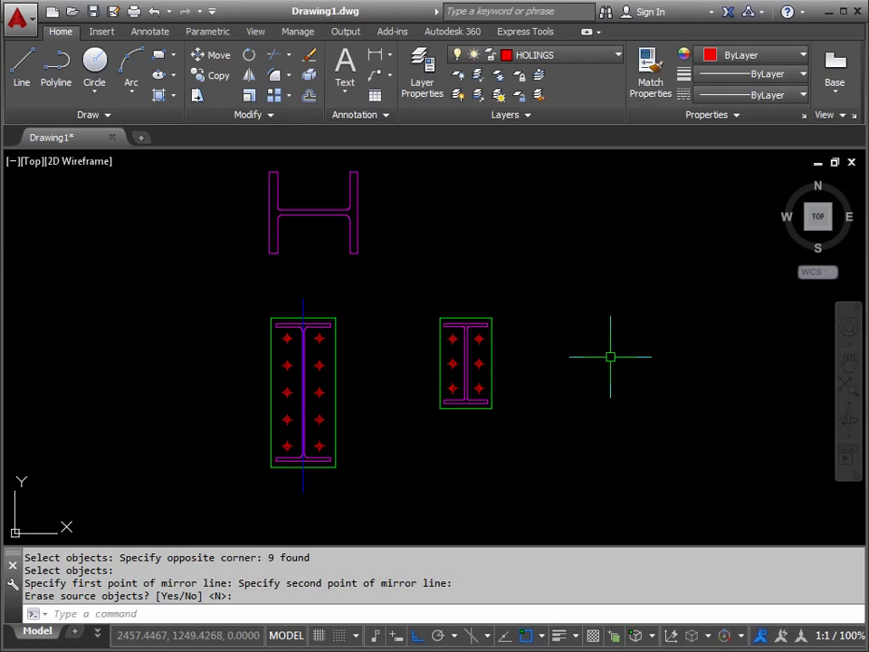
Copy the H-shaped section horizontally to a spot further right, level with the original.
middle_click_drag(670, 368, 456, 378)
scroll(535, 355, "down", 3)
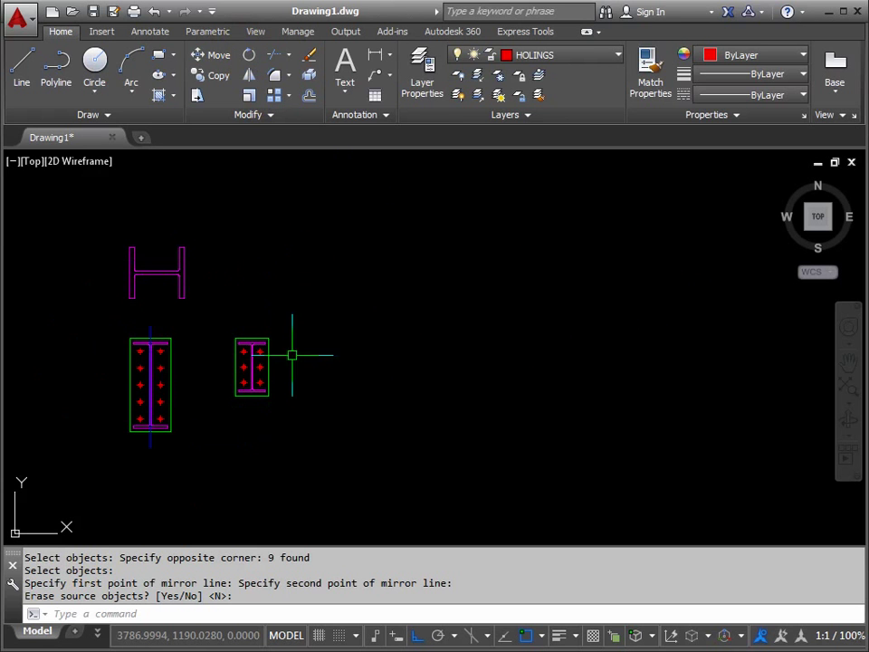
left_click(213, 78)
left_click(181, 260)
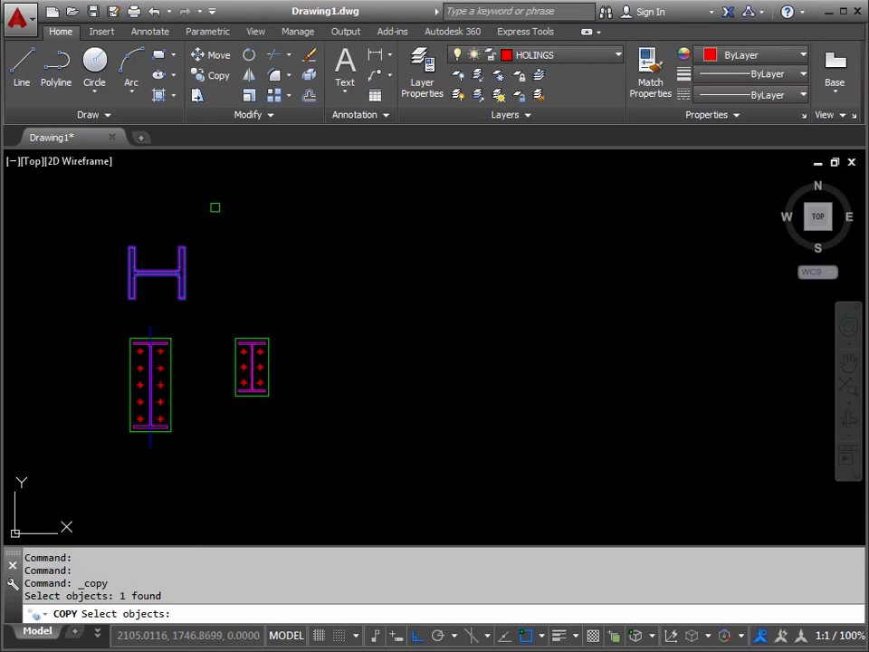
key("Return")
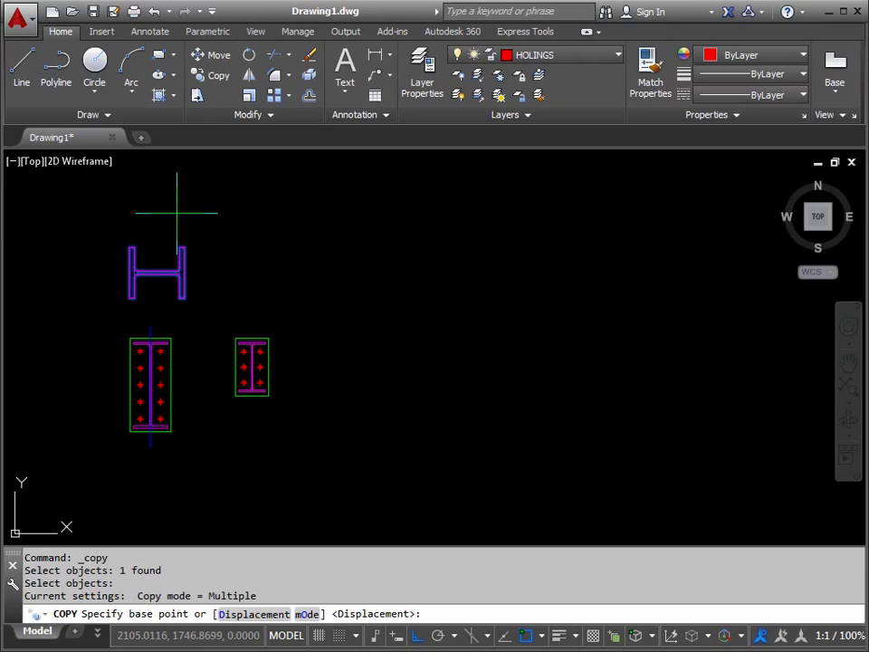
left_click(97, 210)
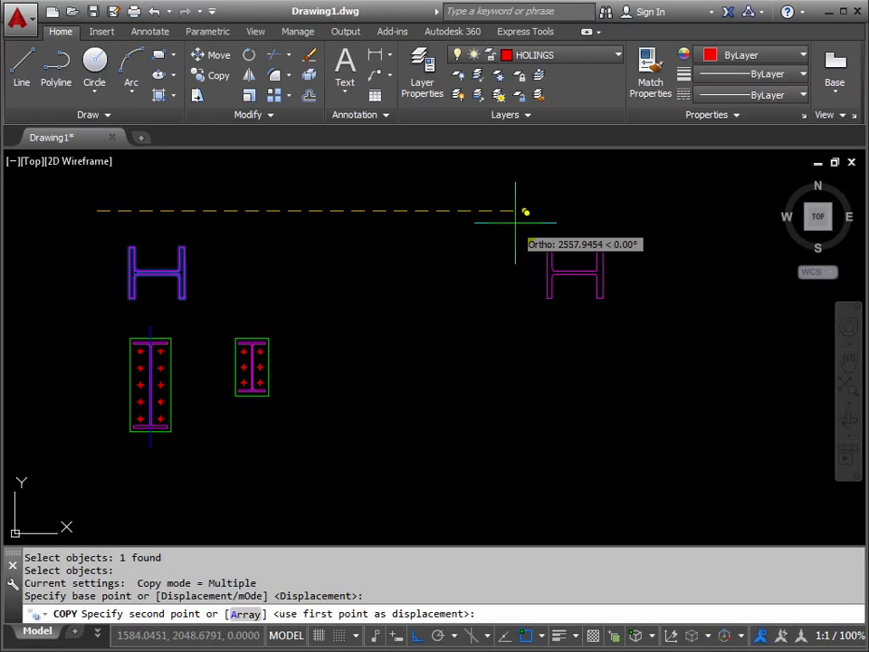
left_click(530, 219)
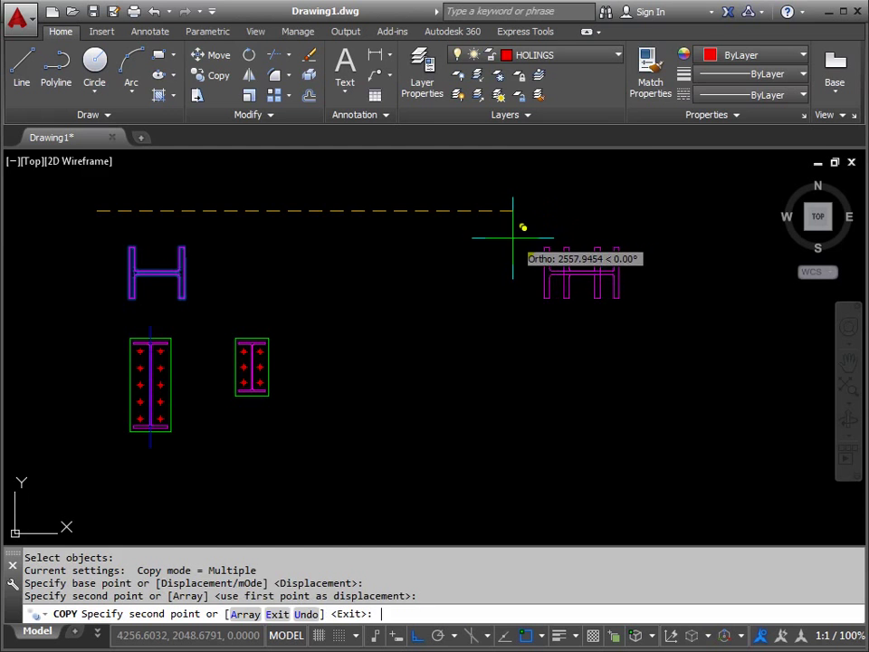
middle_click_drag(519, 253, 418, 240)
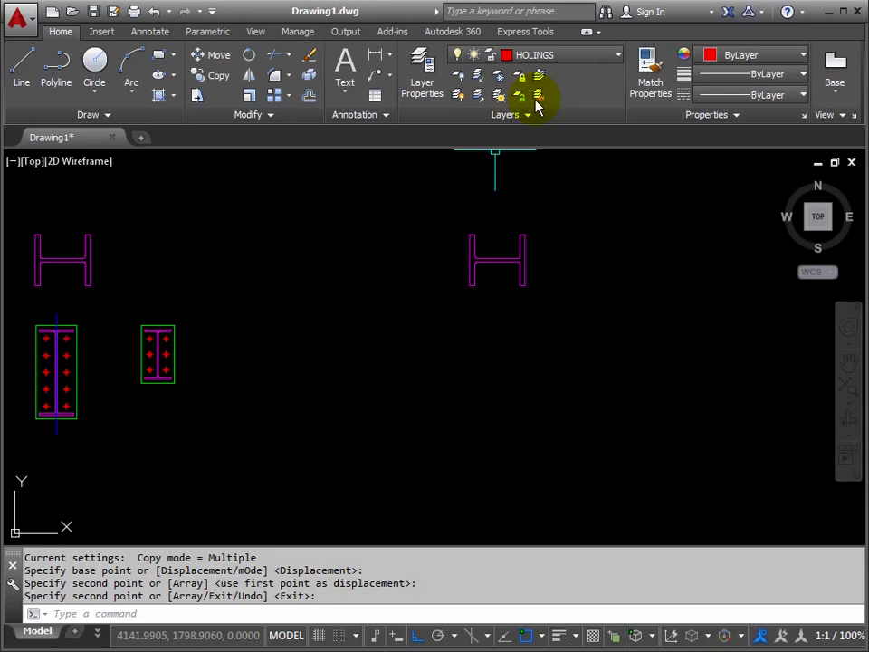
Make ELEVATION current and draw a 1500-long vertical line down from the copy's top-left corner.
left_click(616, 57)
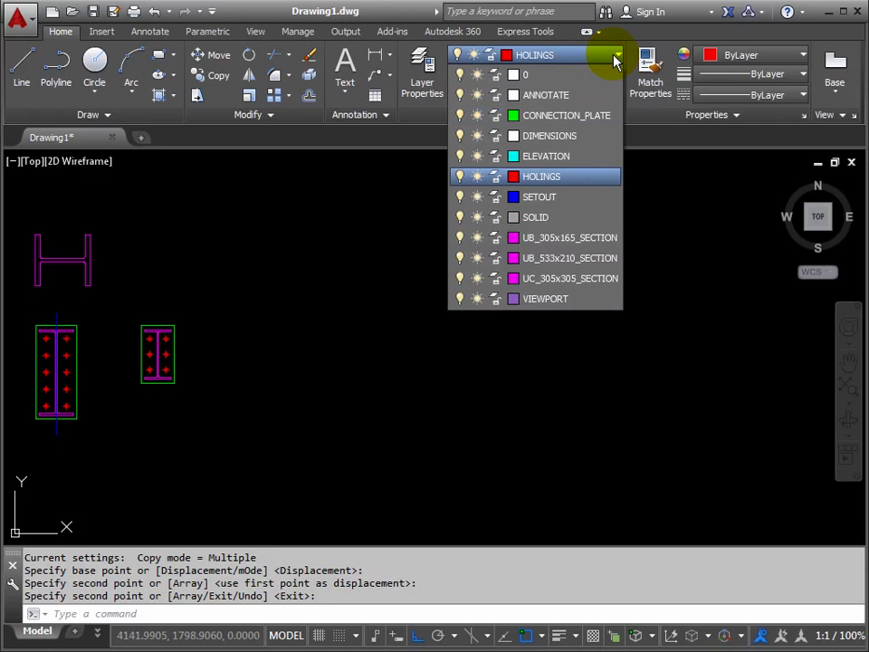
left_click(546, 158)
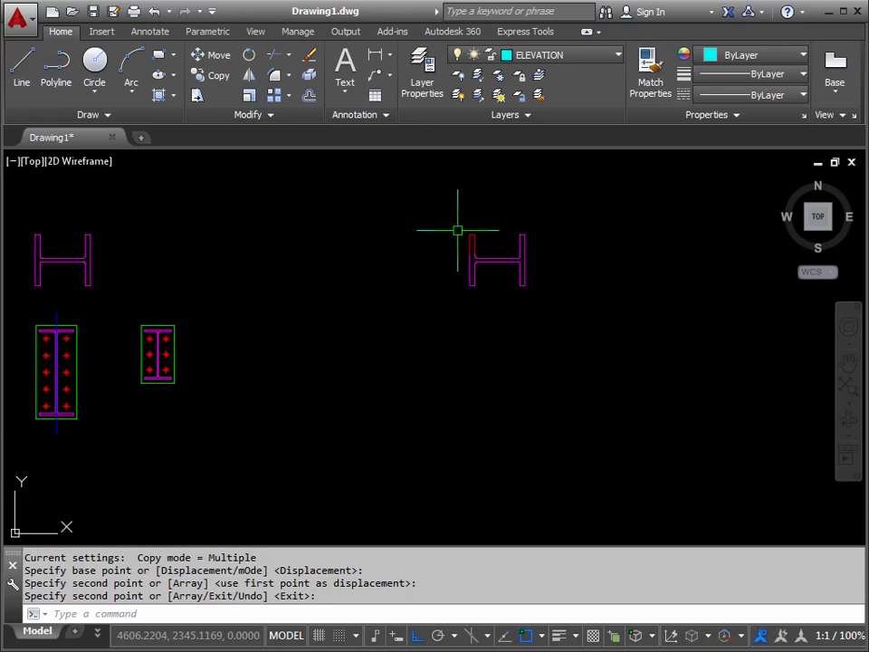
left_click(24, 71)
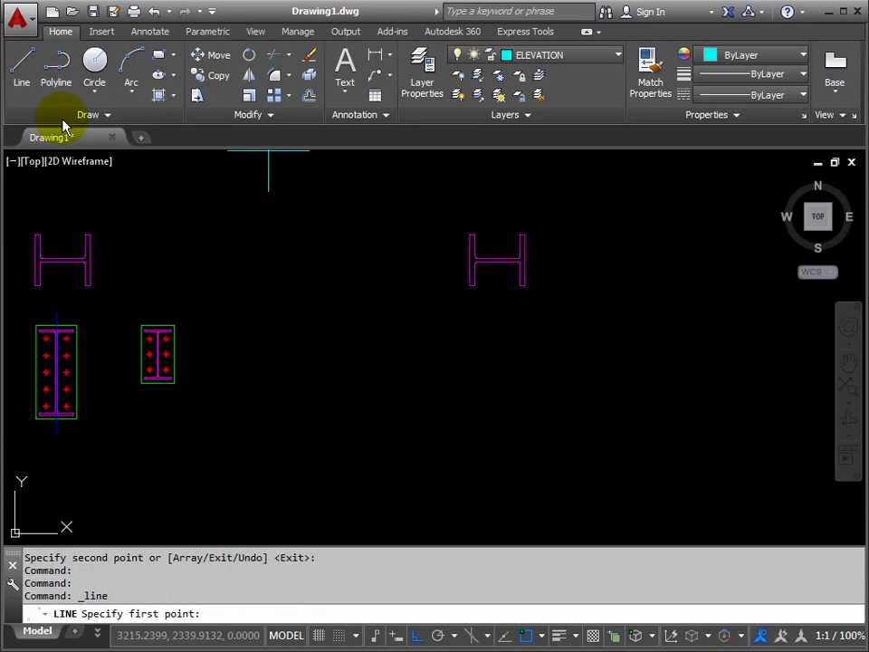
left_click(467, 236)
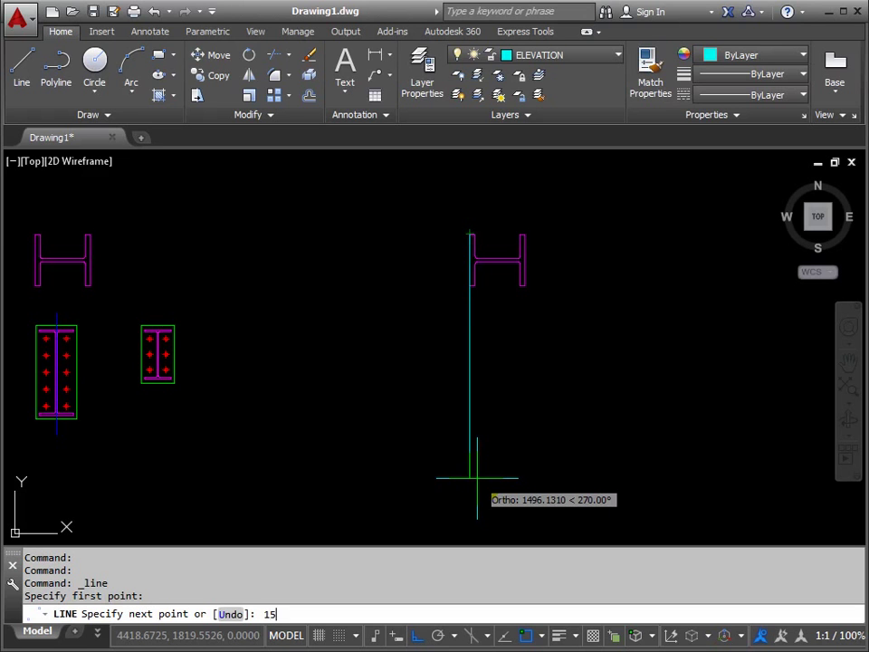
key("Return")
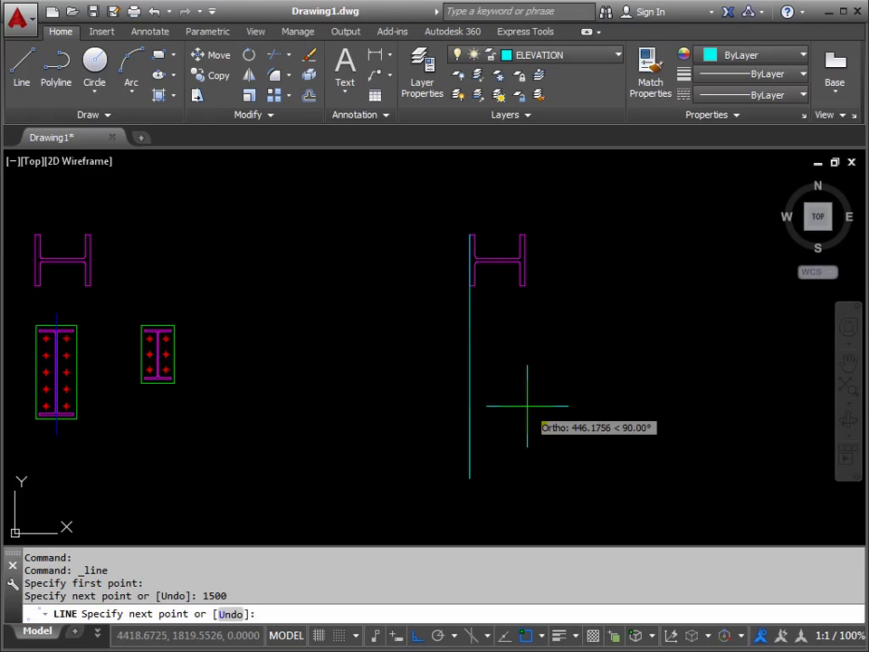
key("Return")
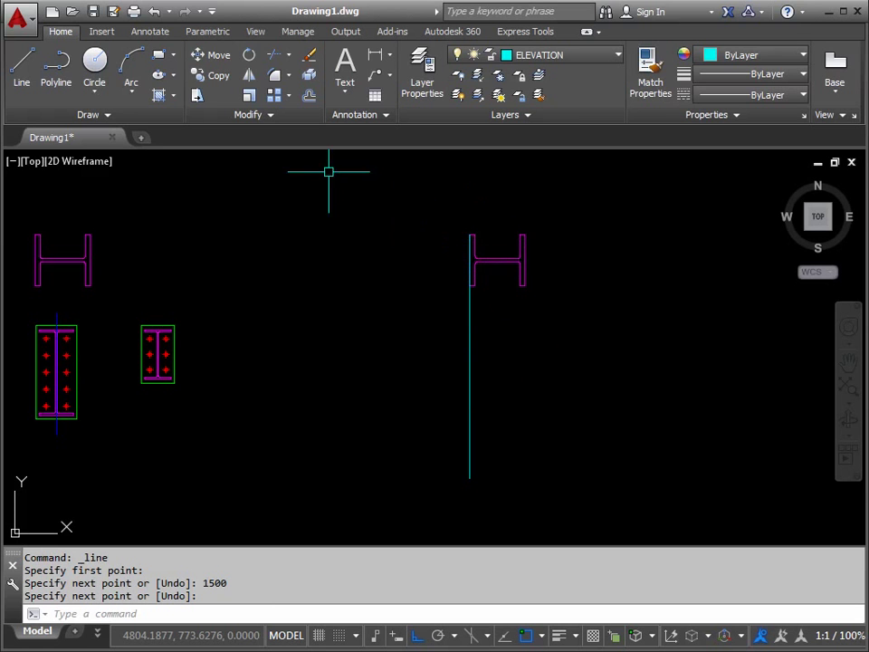
Copy the vertical line onto the left flange's inner face and both right flange faces.
left_click(209, 81)
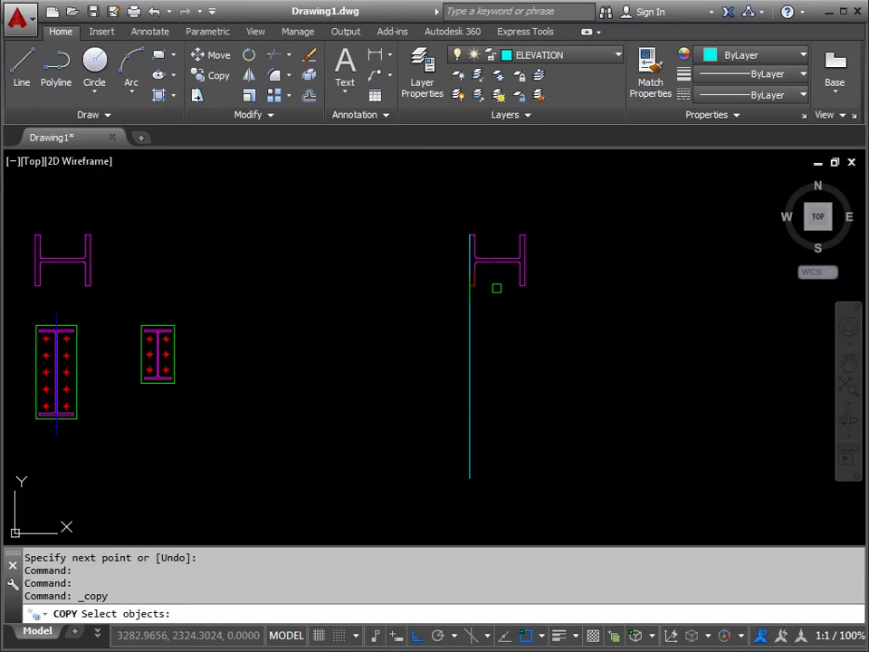
left_click(469, 302)
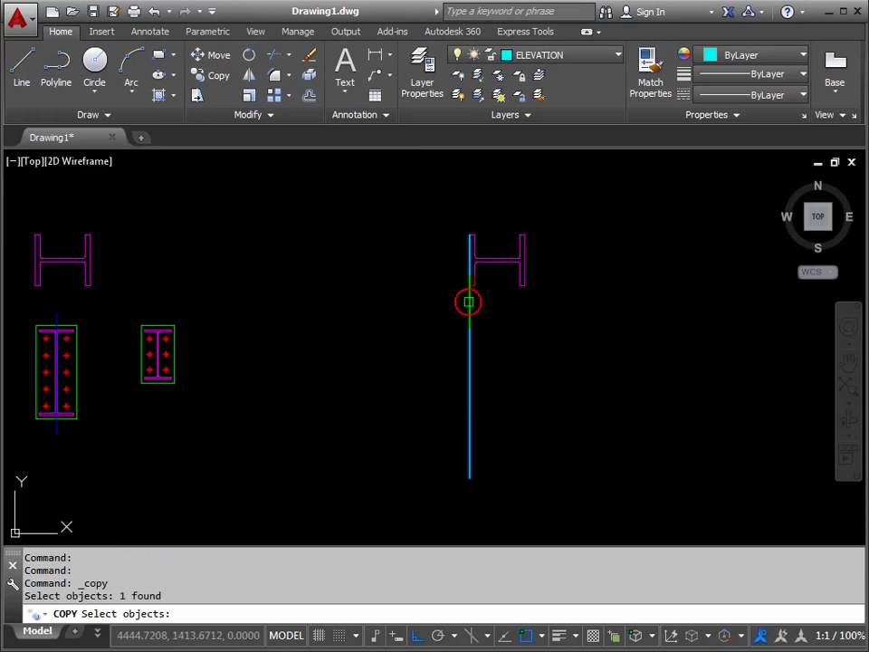
key("Return")
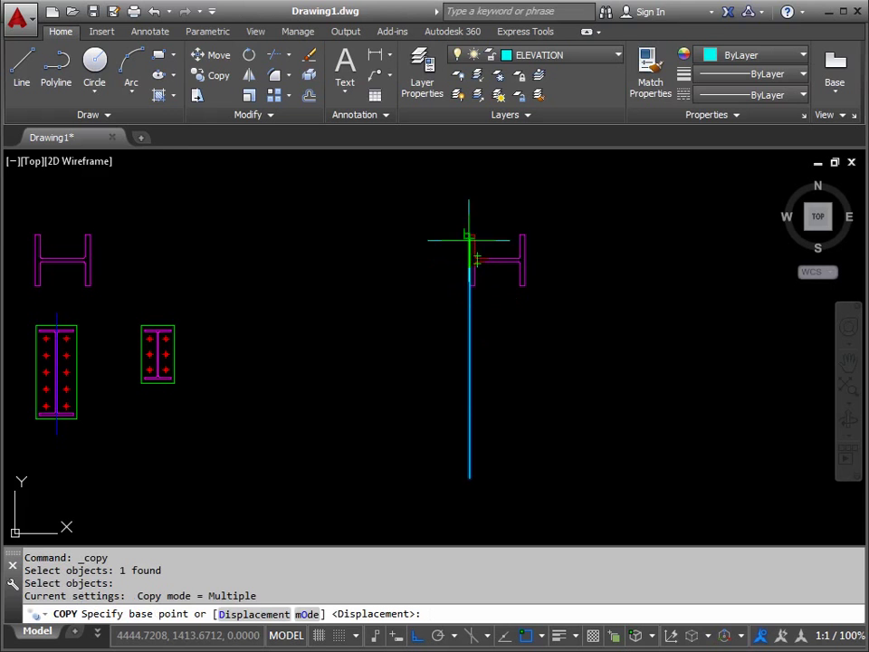
scroll(473, 229, "up", 5)
middle_click_drag(482, 229, 328, 247)
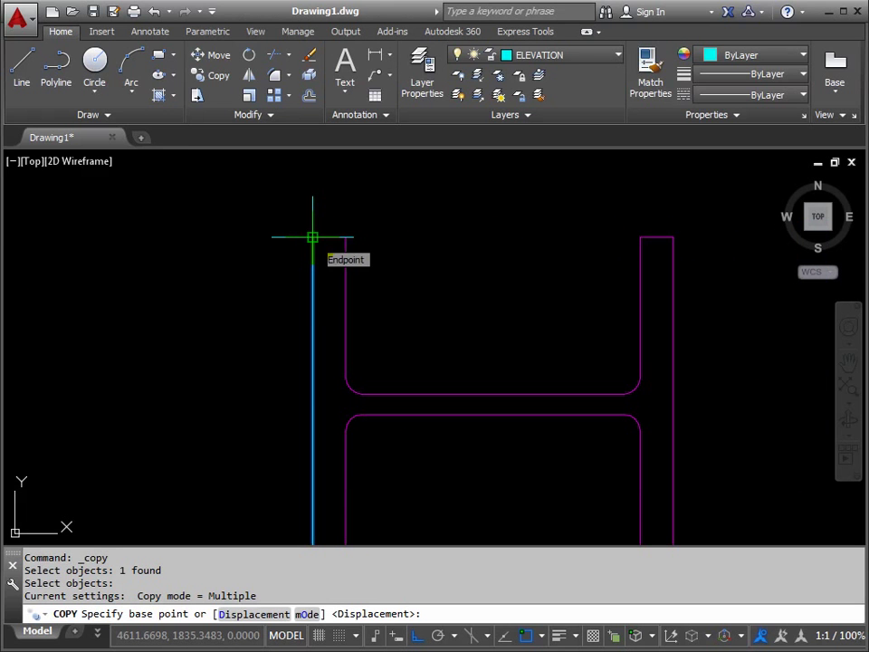
left_click(312, 237)
left_click(345, 237)
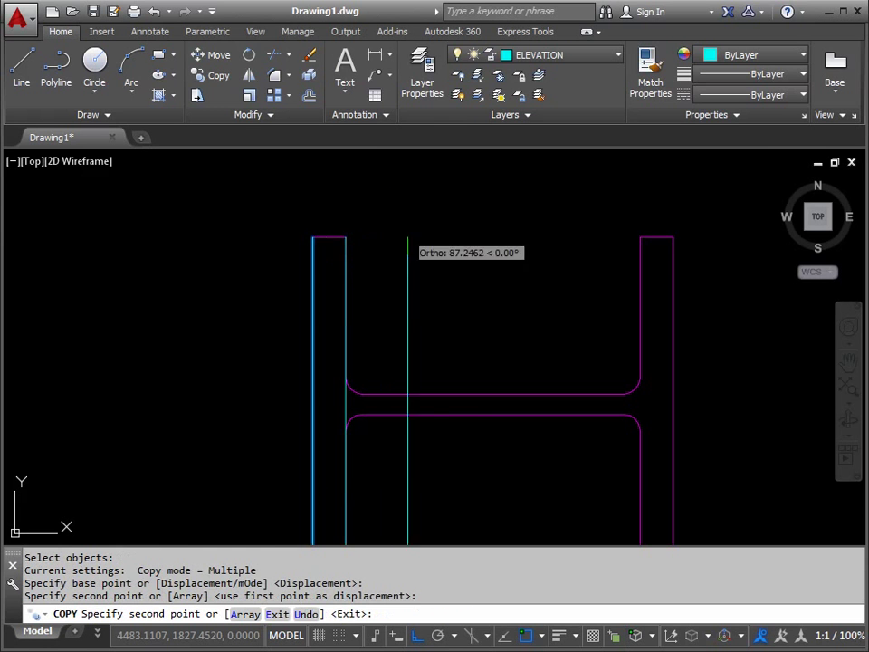
left_click(640, 237)
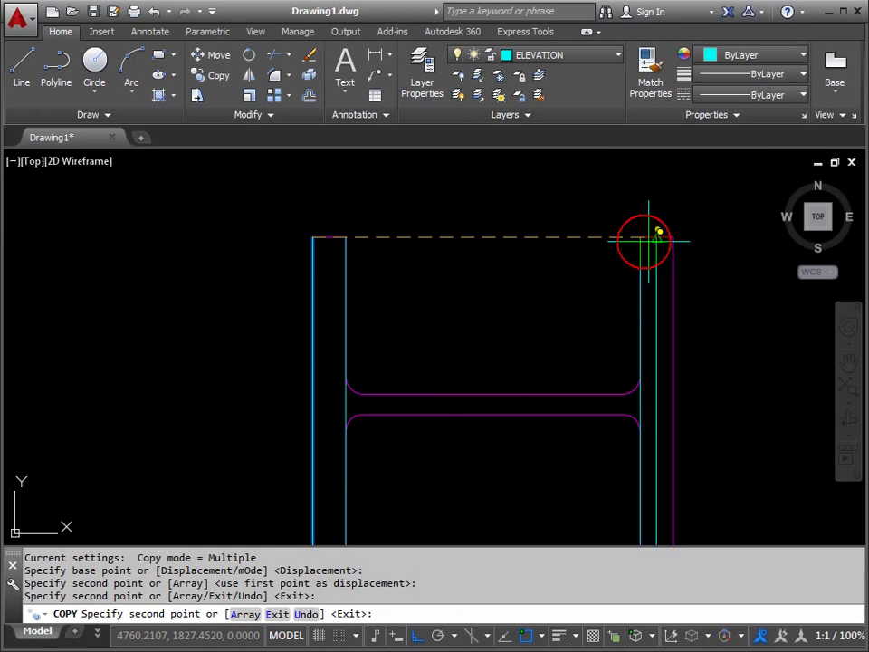
left_click(672, 237)
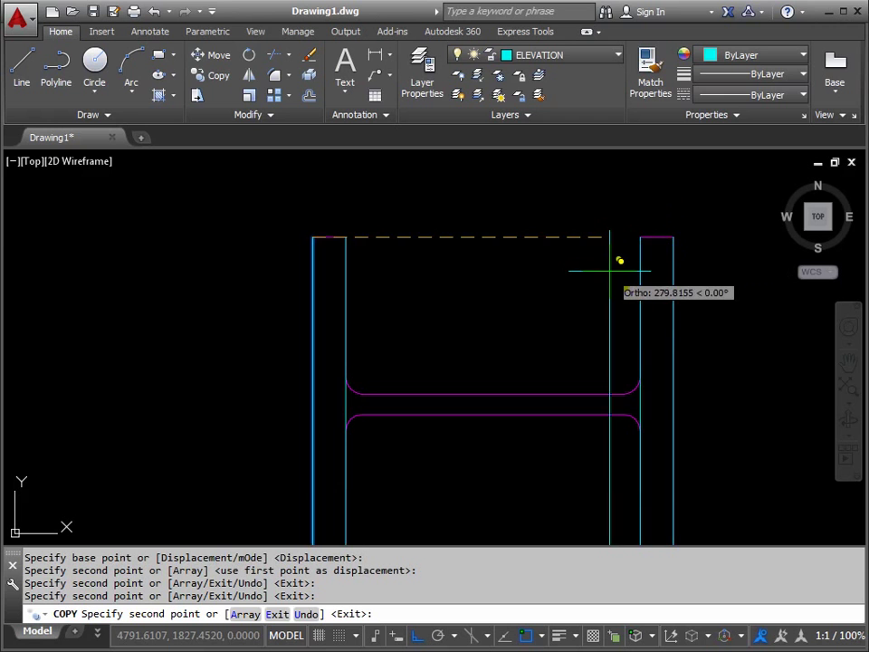
key("Return")
scroll(579, 296, "down", 3)
middle_click_drag(579, 296, 365, 248)
scroll(473, 295, "down", 2)
scroll(365, 248, "down", 2)
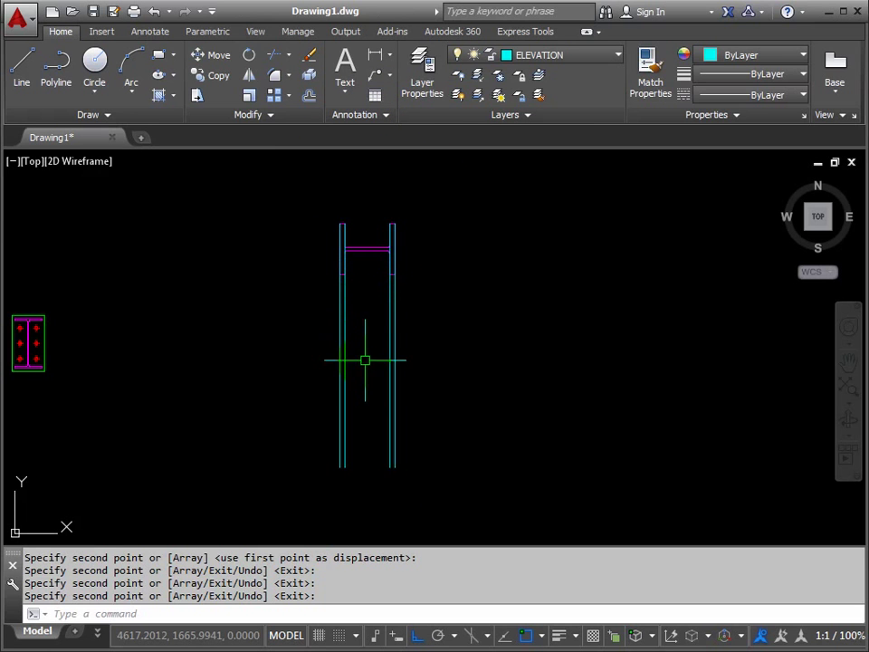
scroll(334, 357, "down", 1)
scroll(314, 351, "up", 1)
scroll(314, 351, "down", 1)
scroll(213, 349, "up", 1)
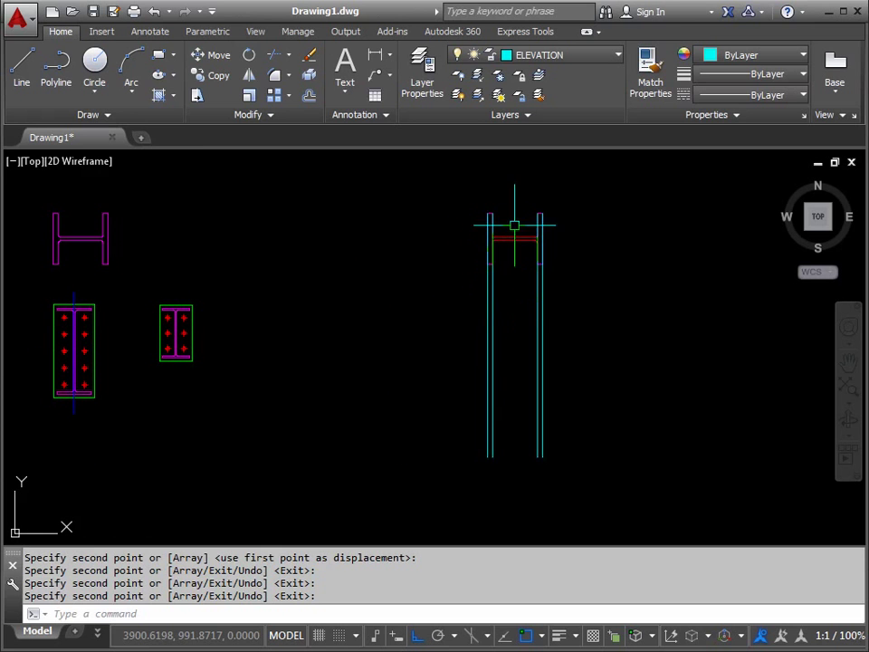
Draw a centre line from the web centre down past the bottom of the column lines.
left_click(24, 65)
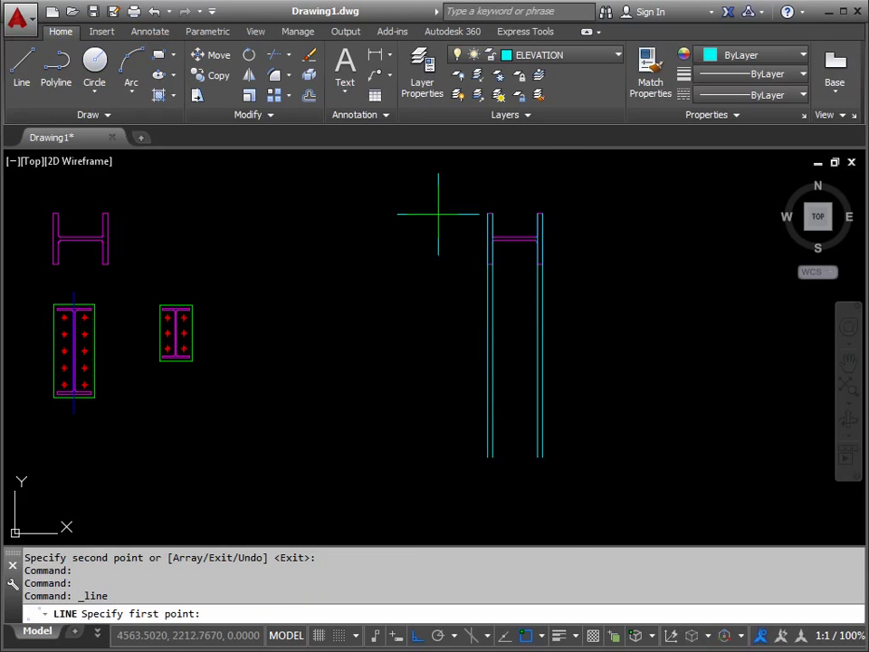
scroll(514, 237, "up", 4)
left_click(511, 244)
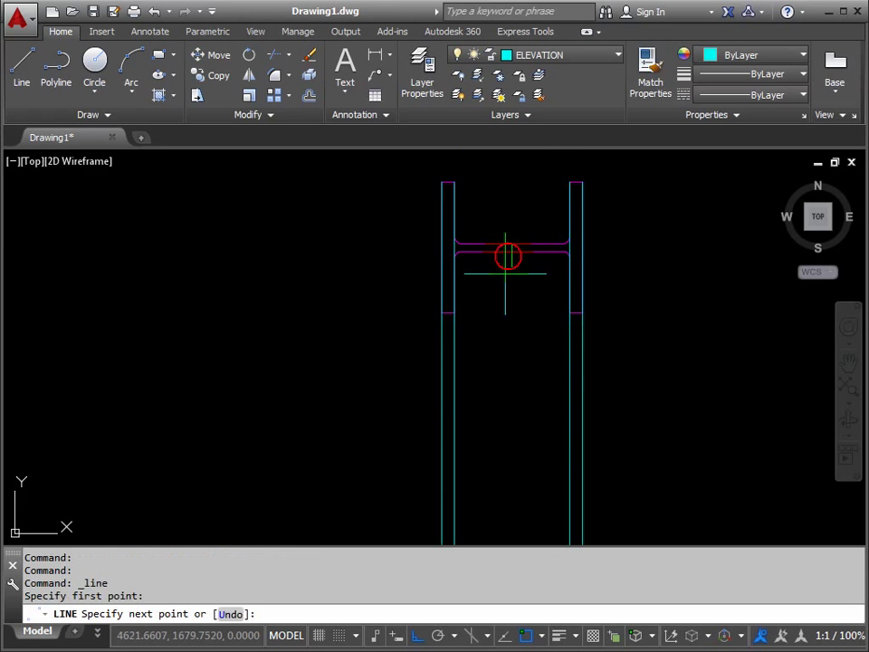
scroll(498, 381, "down", 4)
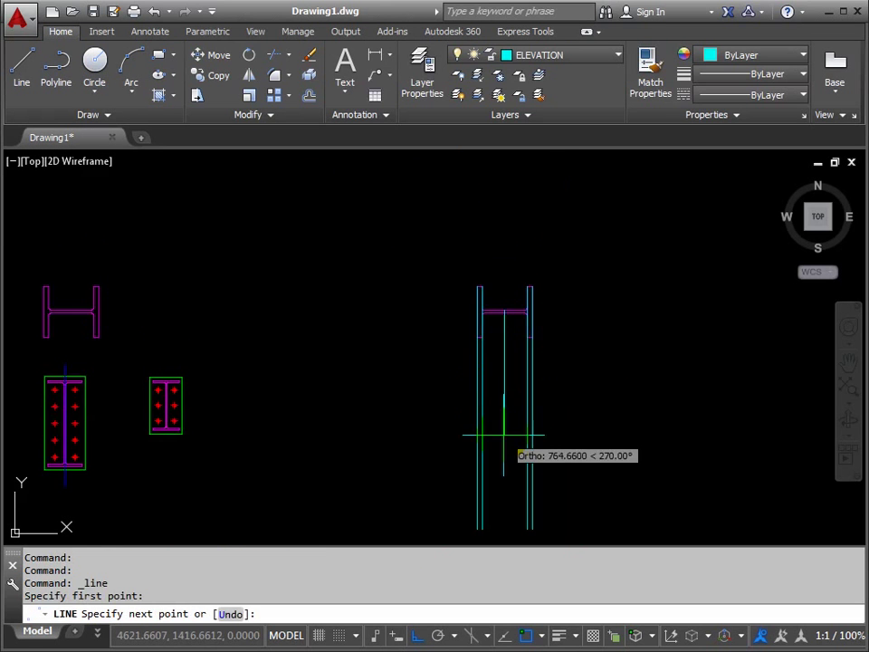
left_click(500, 480)
key("Return")
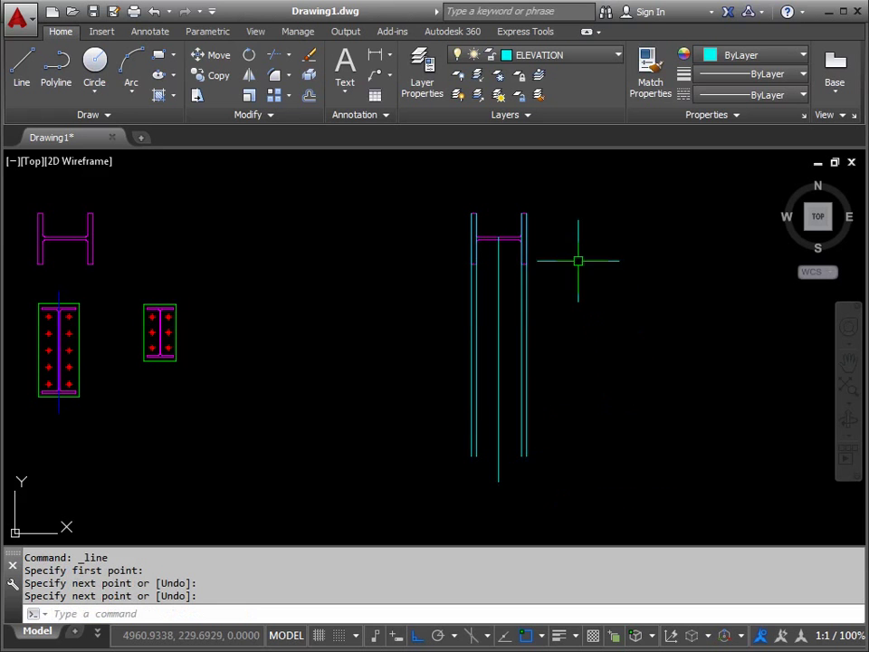
Delete the copied H-section outline from the elevation.
left_click(489, 237)
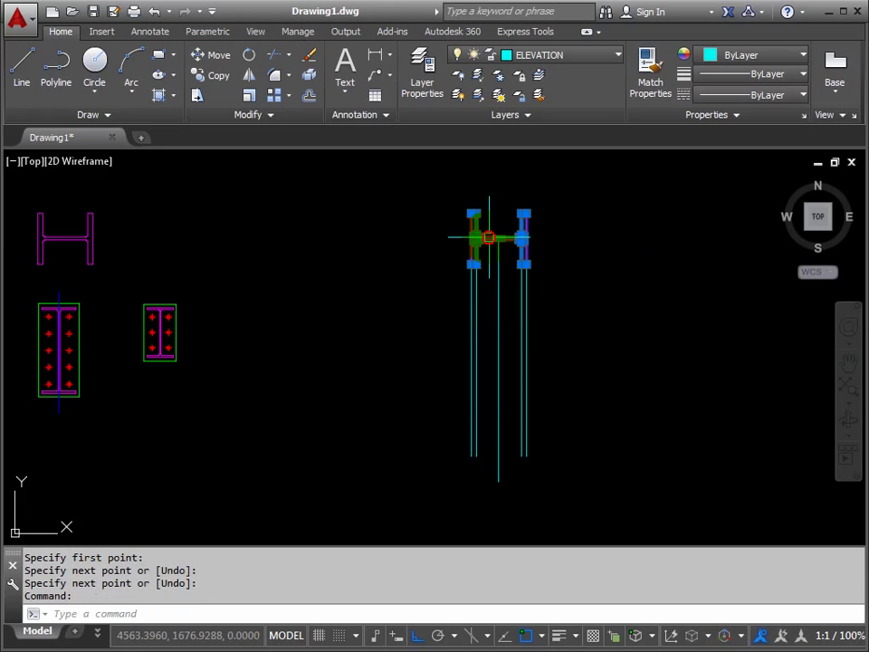
key("Delete")
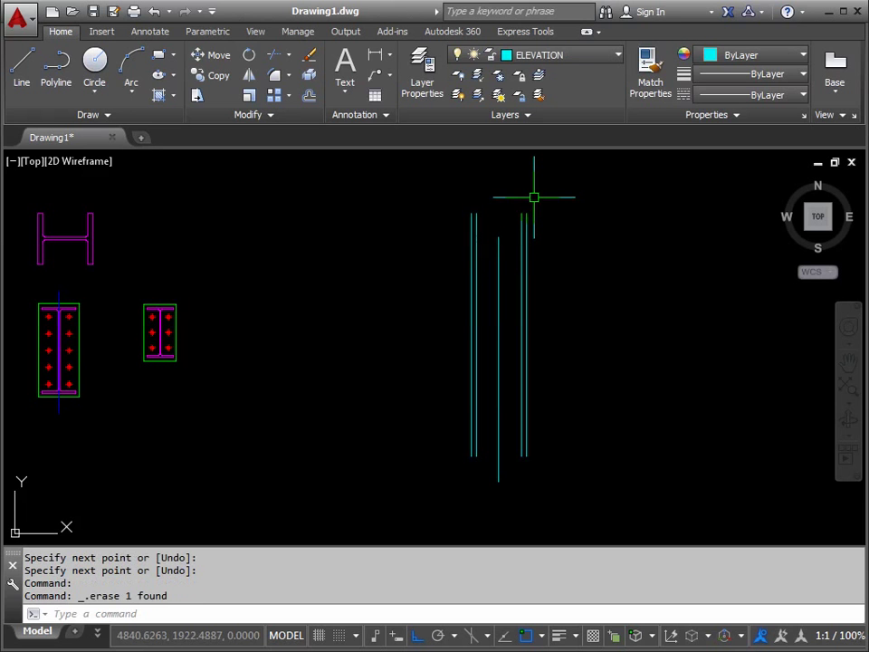
middle_click_drag(372, 287, 447, 277)
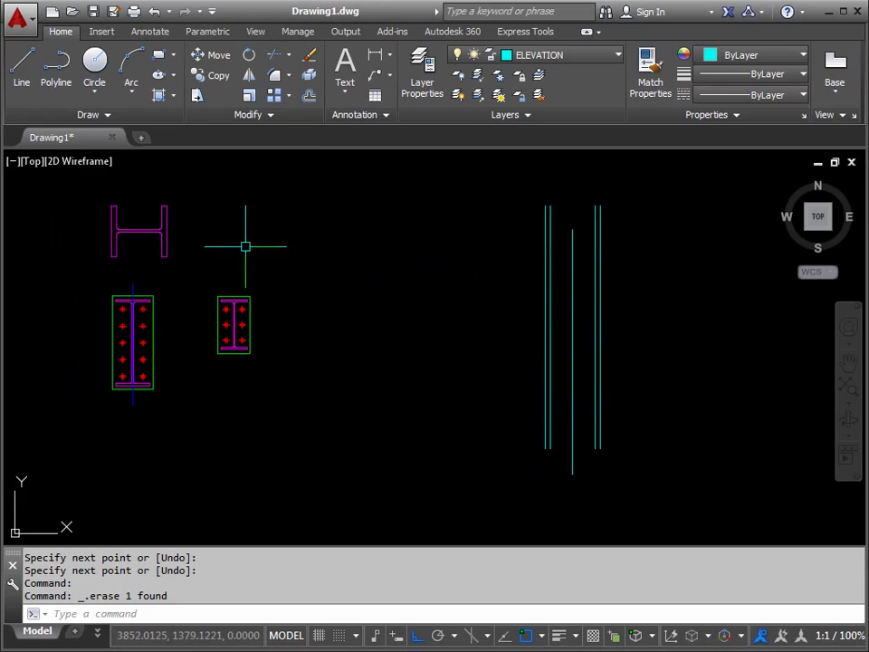
Copy the 36-object bolted end-plate section onto the column elevation.
left_click(210, 80)
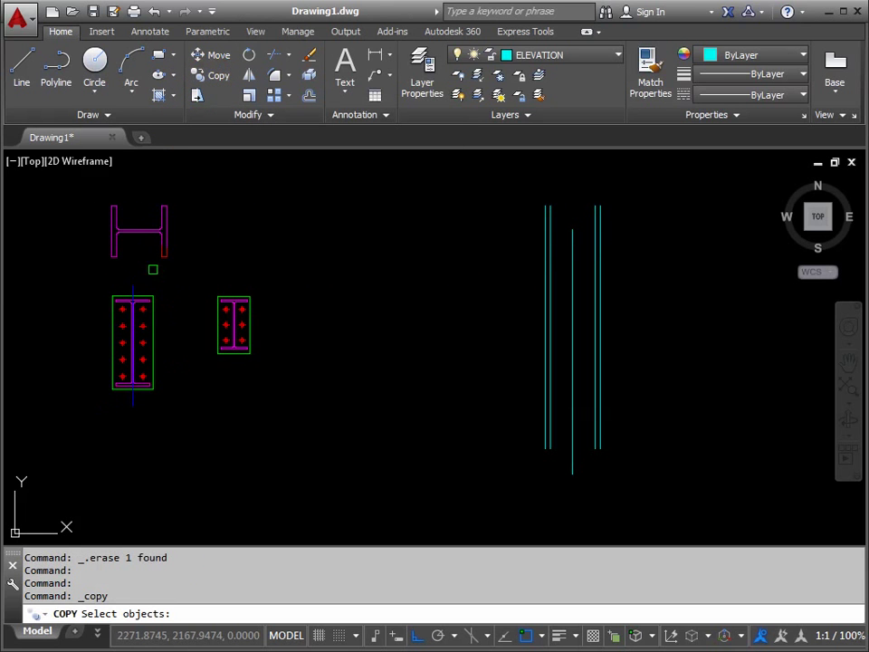
left_click(99, 417)
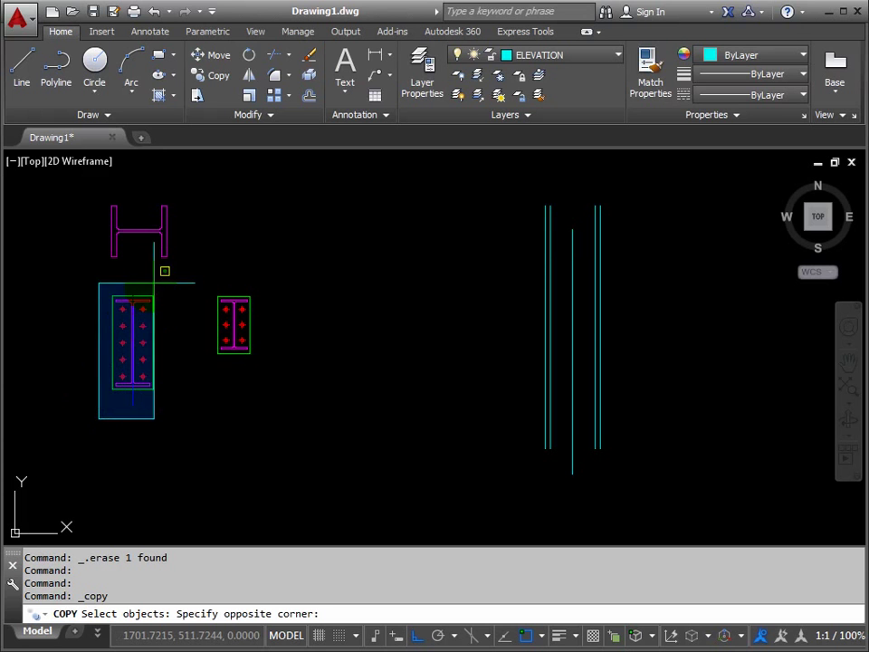
left_click(174, 271)
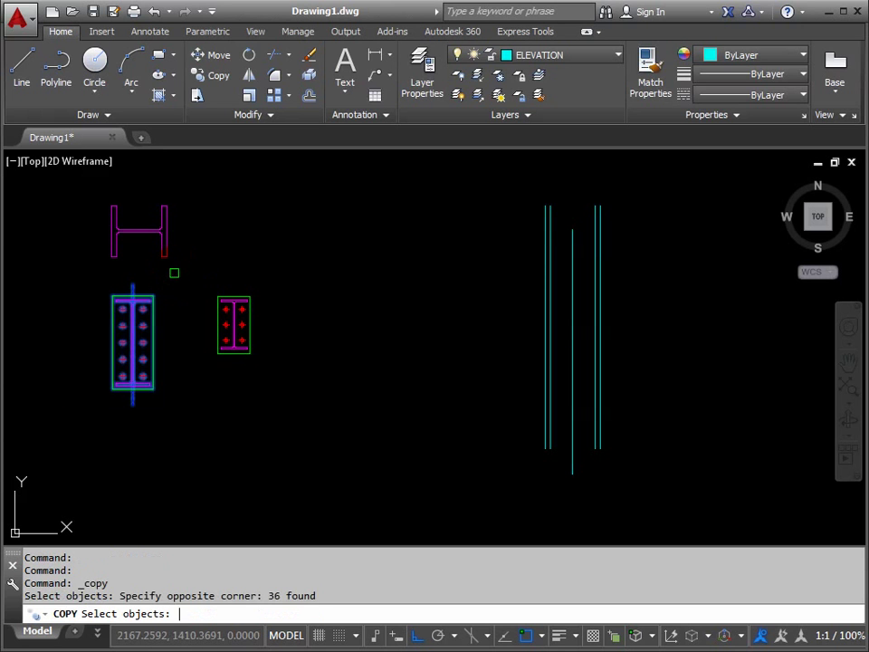
key("Return")
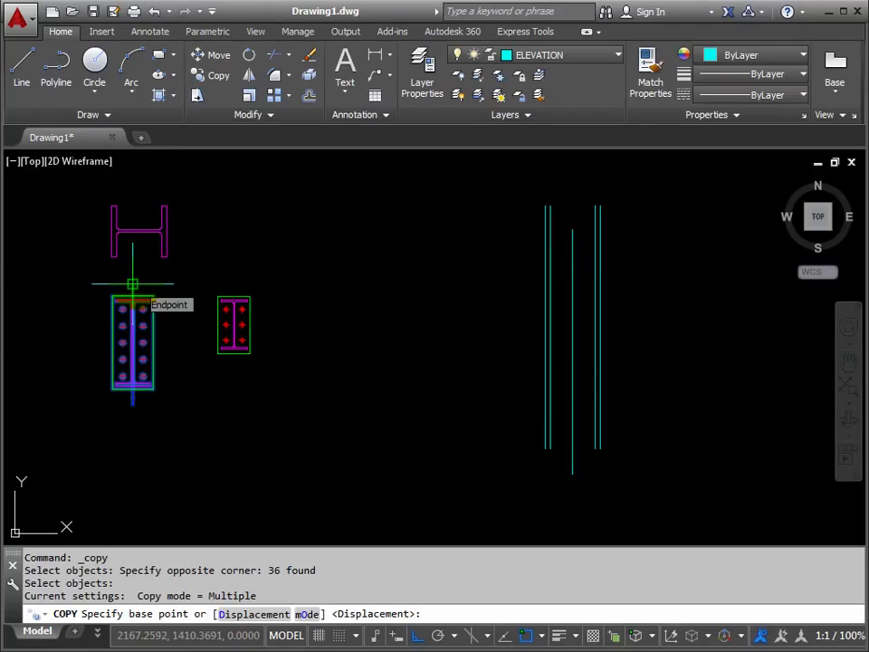
left_click(133, 283)
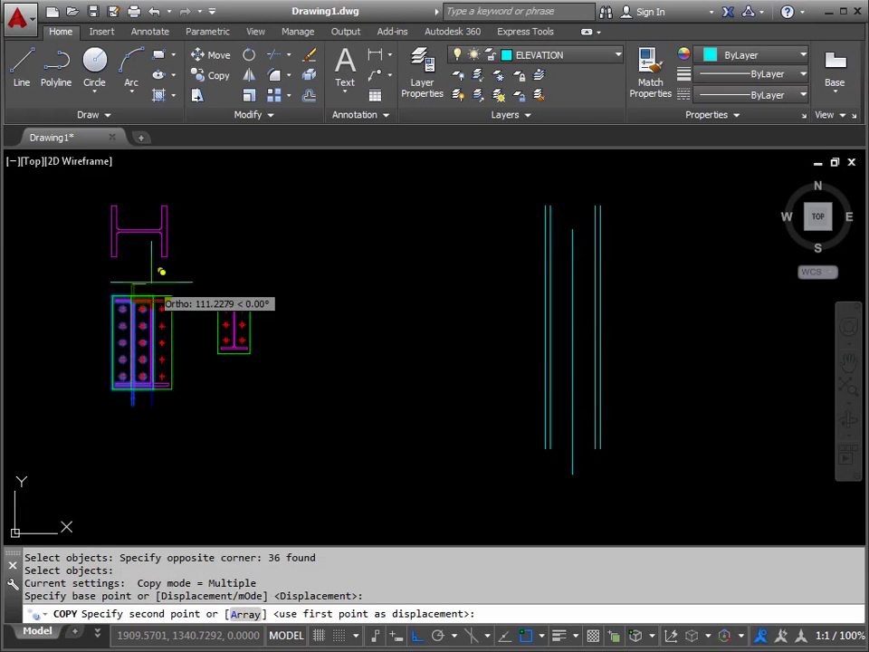
left_click(571, 289)
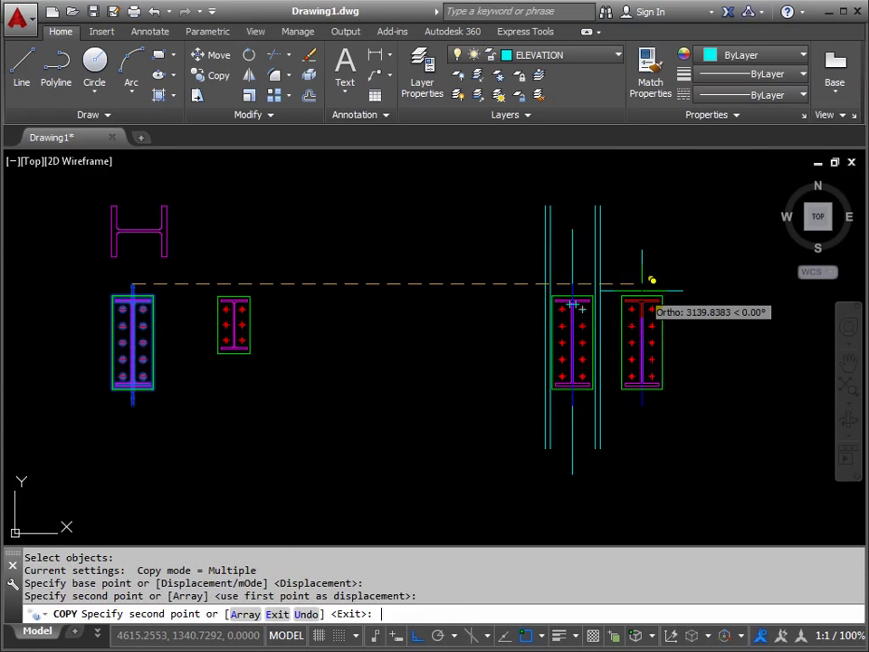
key("Return")
Delete the column's long centre line.
middle_click_drag(633, 287, 502, 302)
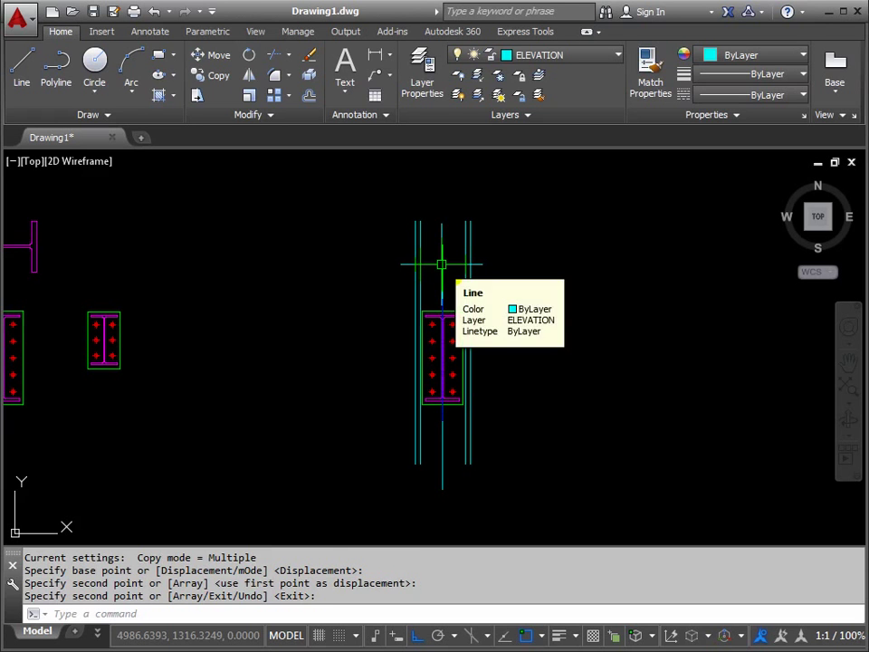
left_click(442, 265)
key("Delete")
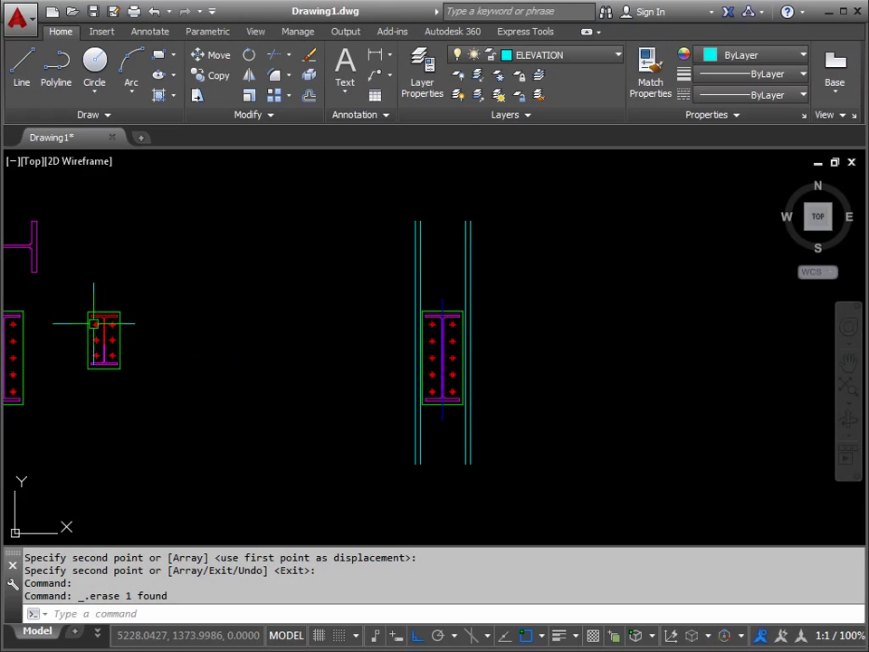
Copy the 23-object smaller beam section to a spot right of the column elevation.
left_click(210, 77)
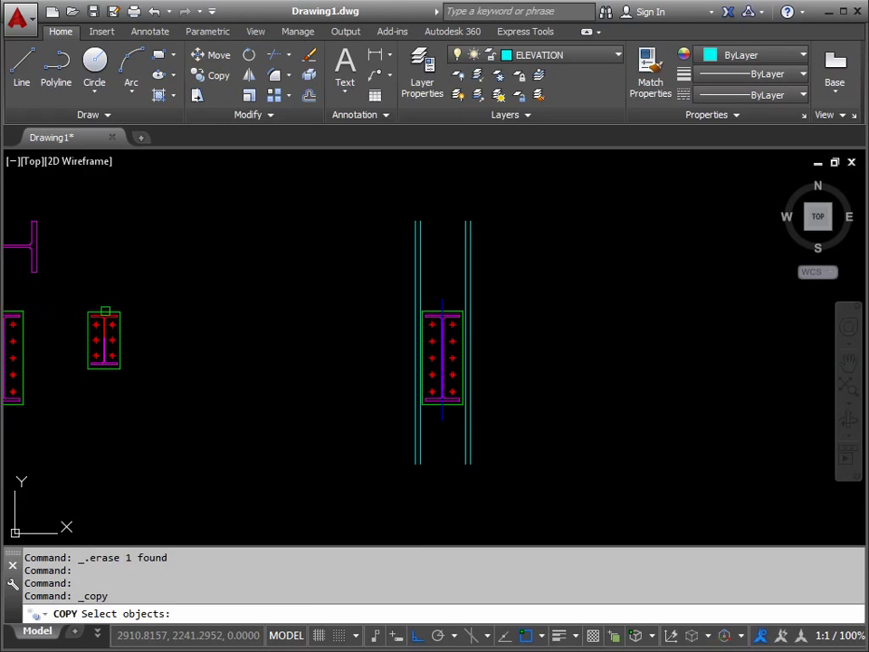
left_click(139, 302)
left_click(72, 381)
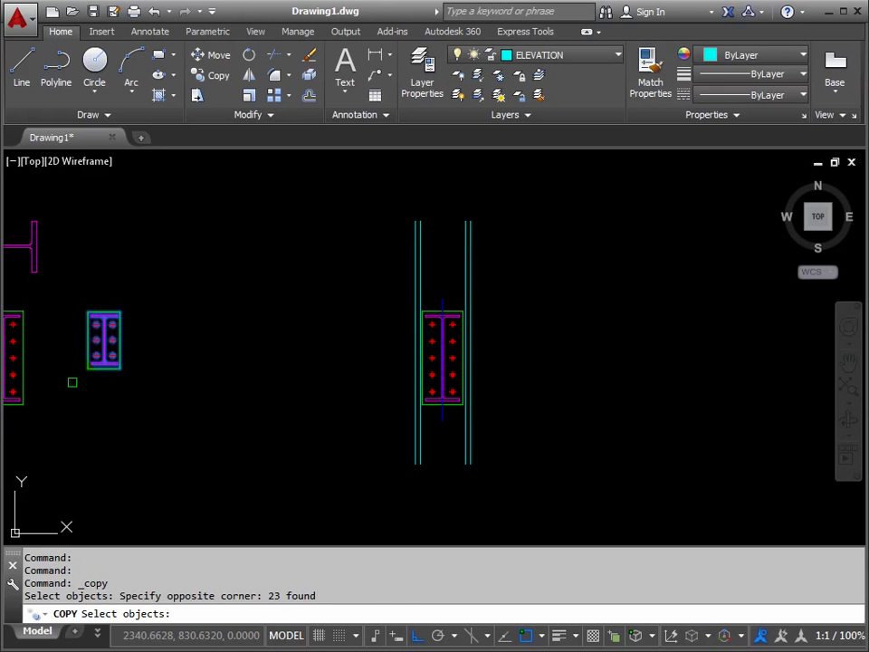
key("Return")
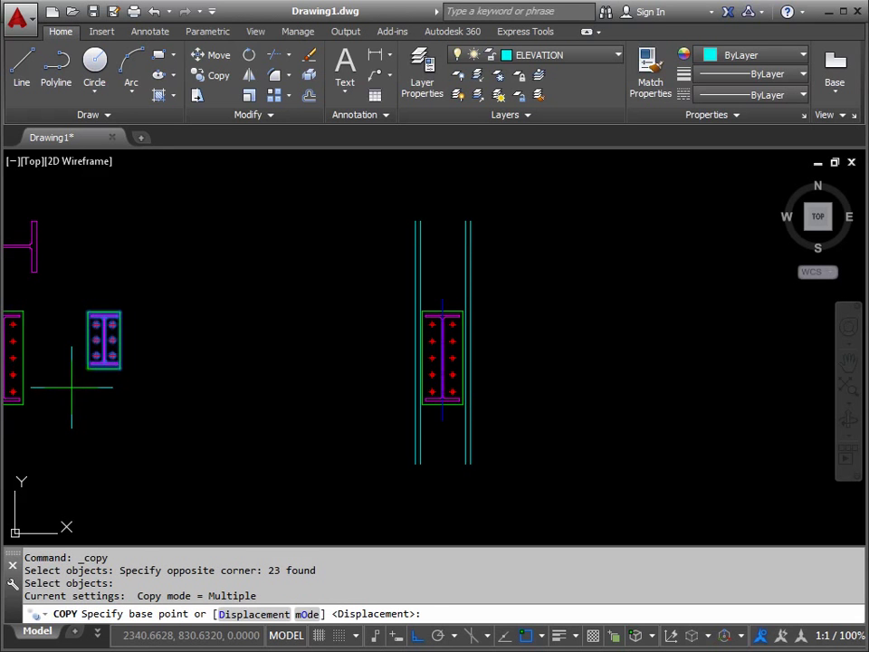
left_click(72, 388)
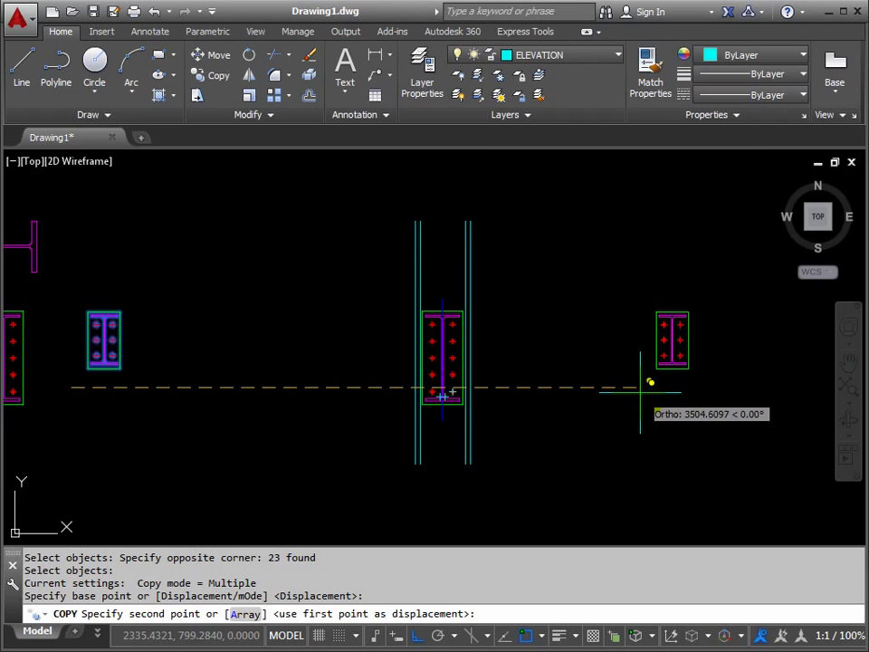
left_click(637, 390)
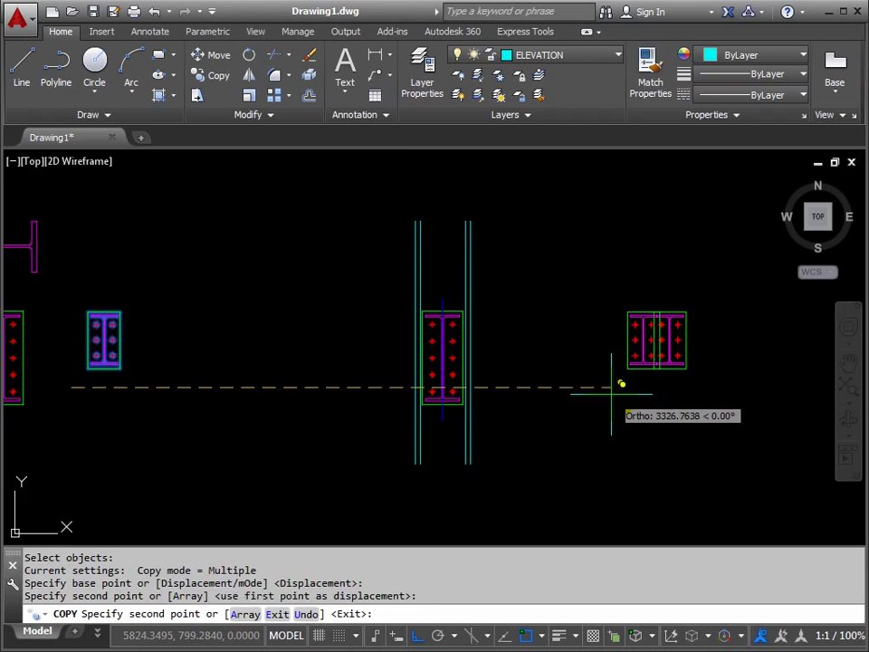
key("Return")
scroll(602, 366, "up", 2)
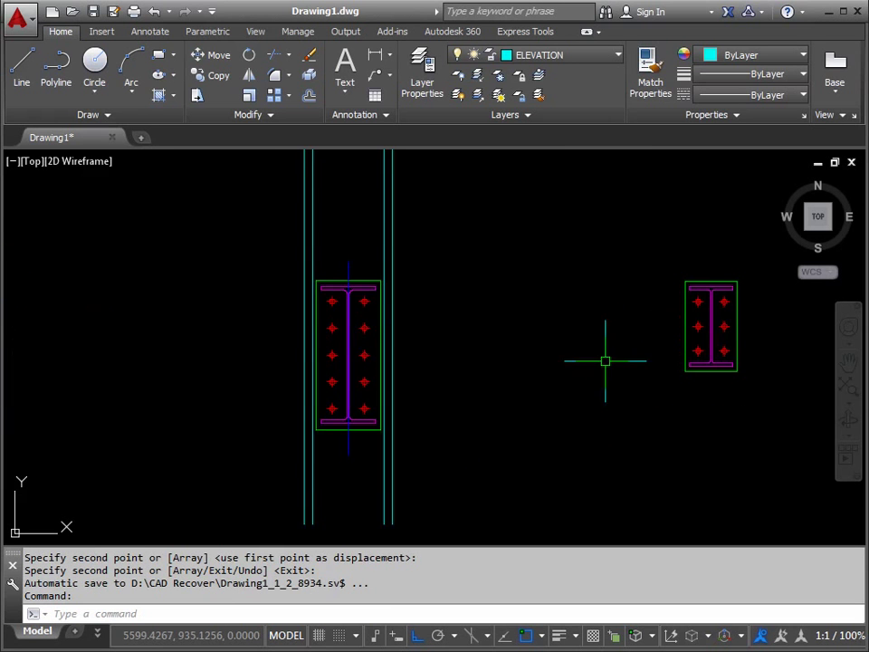
Copy the right section's top and bottom edge lines across to the column face.
mouse_move(613, 349)
middle_mouse_down()
mouse_move(493, 345)
mouse_move(468, 333)
middle_mouse_up()
scroll(479, 329, "up", 2)
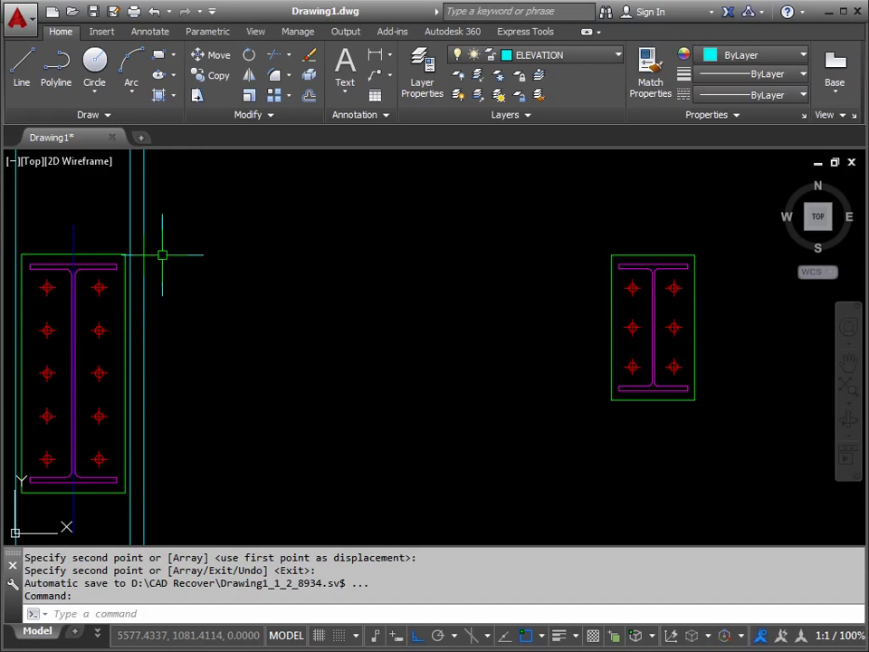
left_click(217, 78)
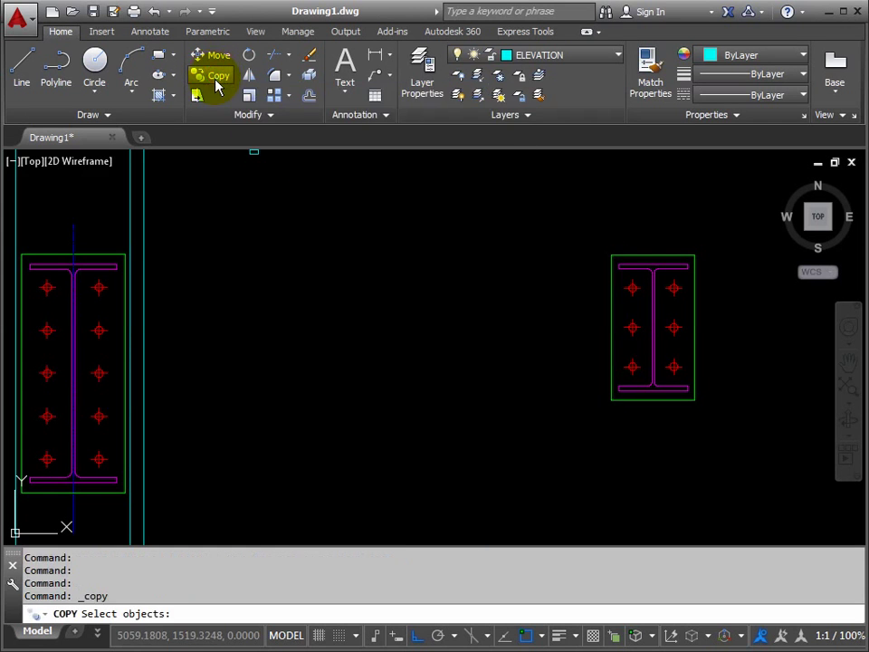
left_click(628, 268)
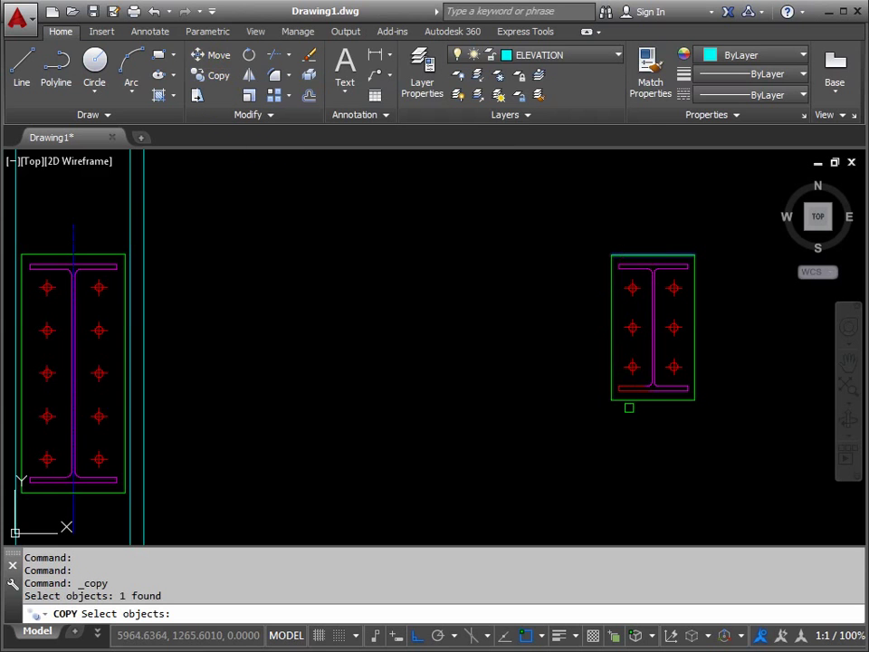
left_click(631, 398)
key("Return")
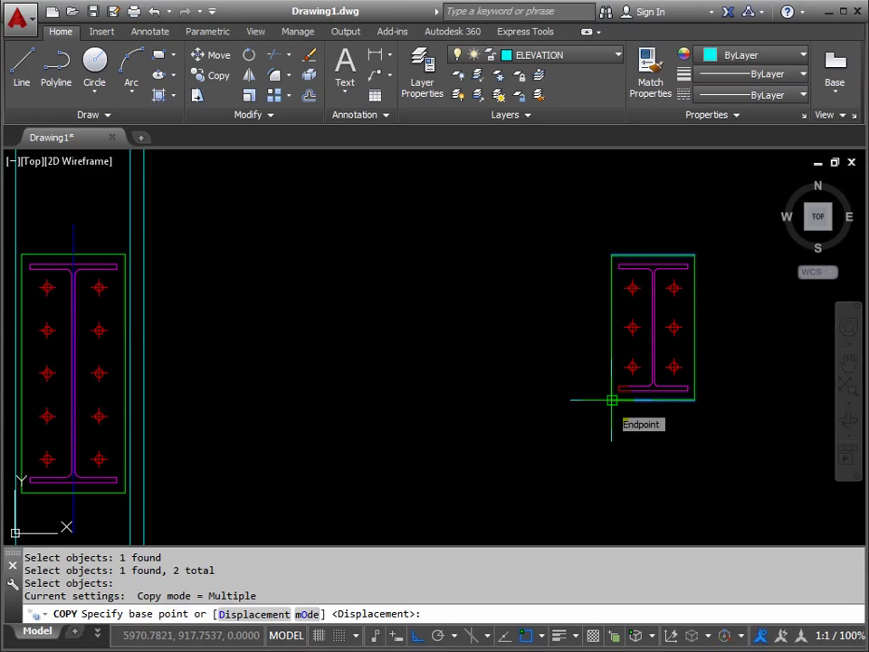
left_click(612, 399)
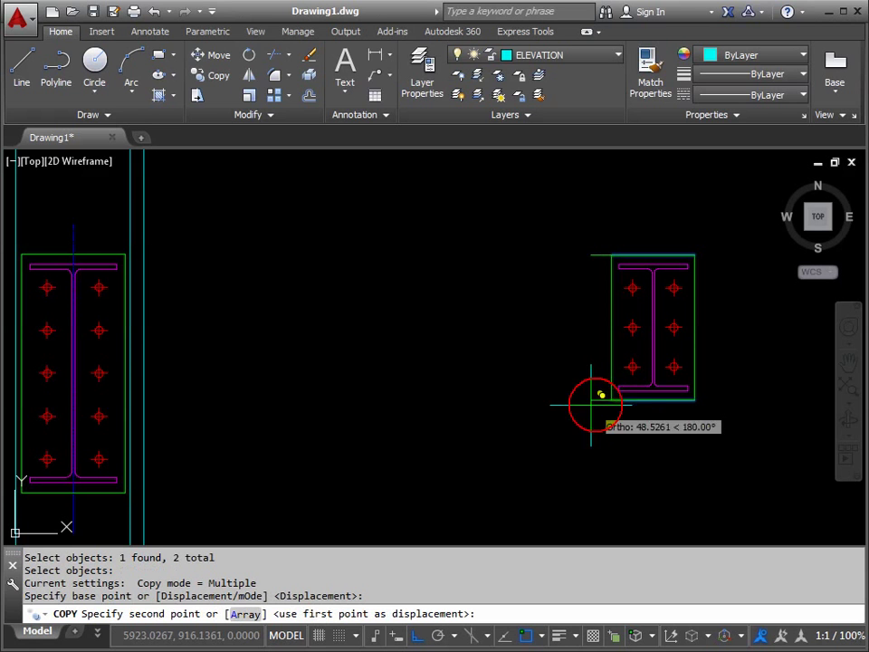
left_click(142, 399)
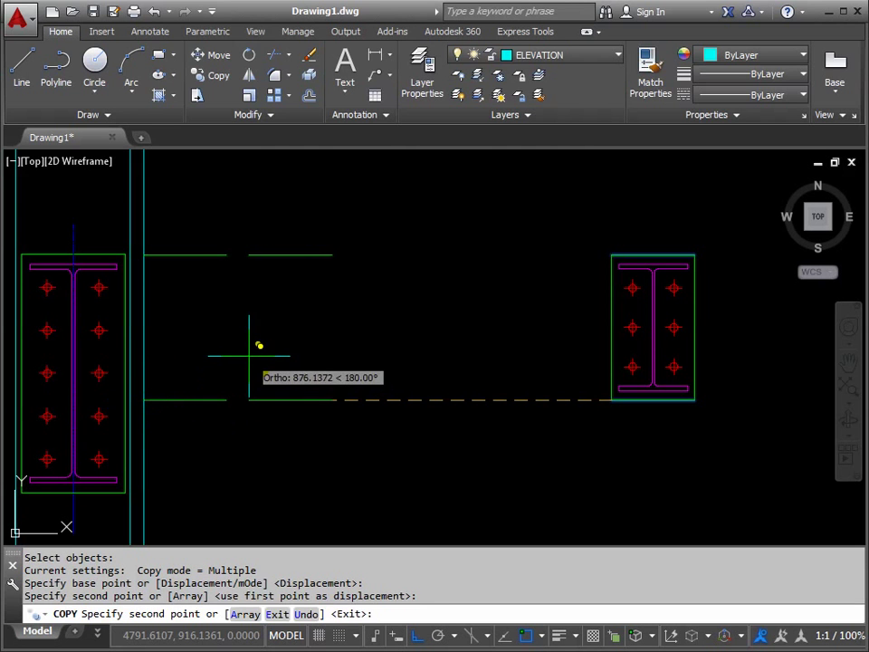
key("Return")
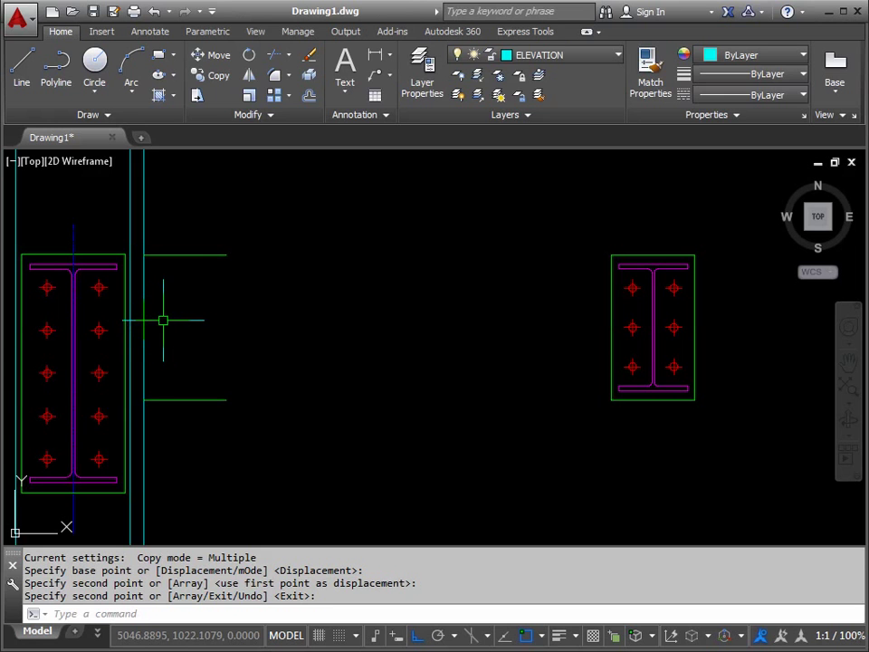
Offset the column's cyan face line 10 units to the right.
left_click(309, 96)
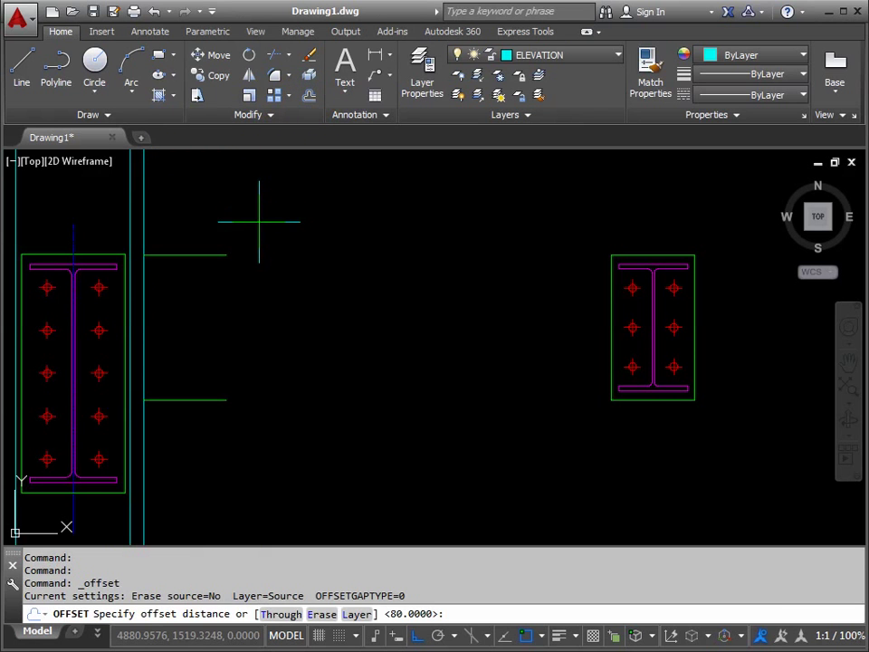
key("Return")
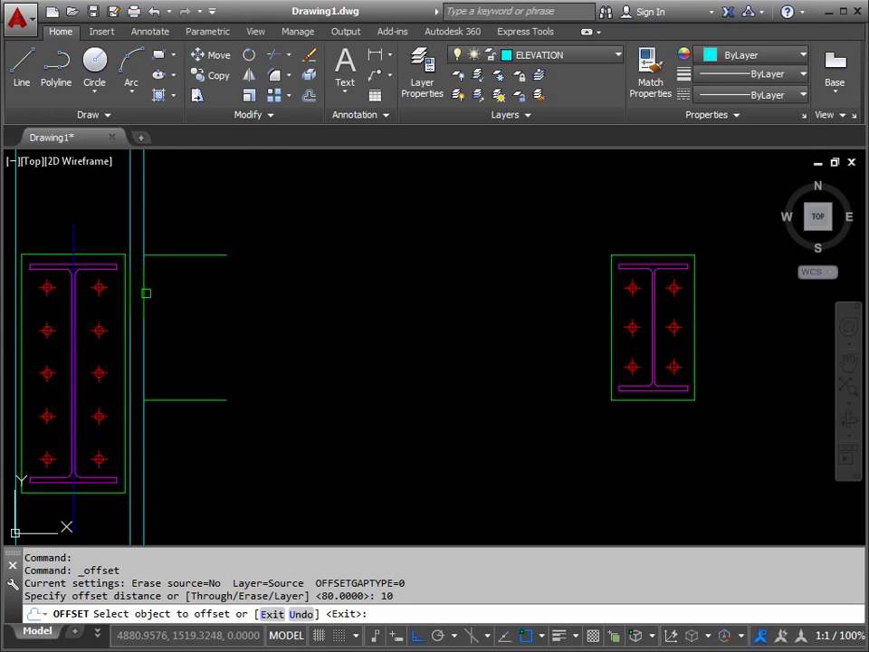
left_click(145, 292)
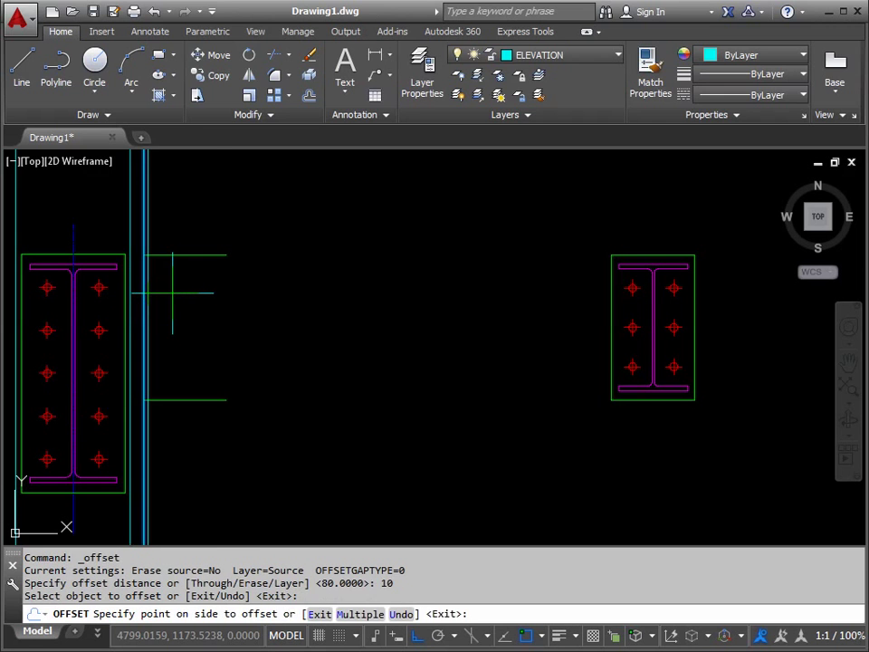
left_click(172, 293)
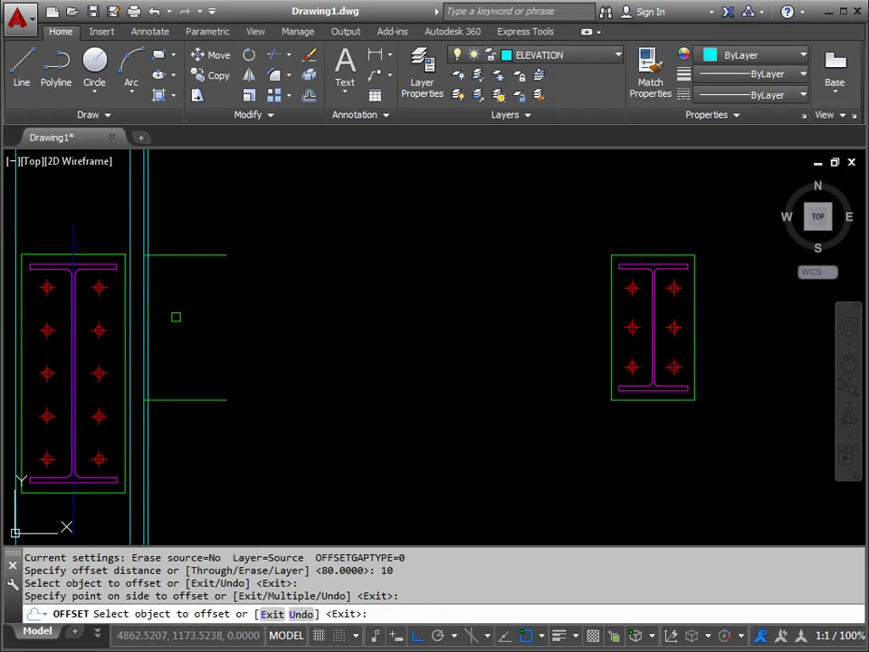
scroll(176, 317, "up", 2)
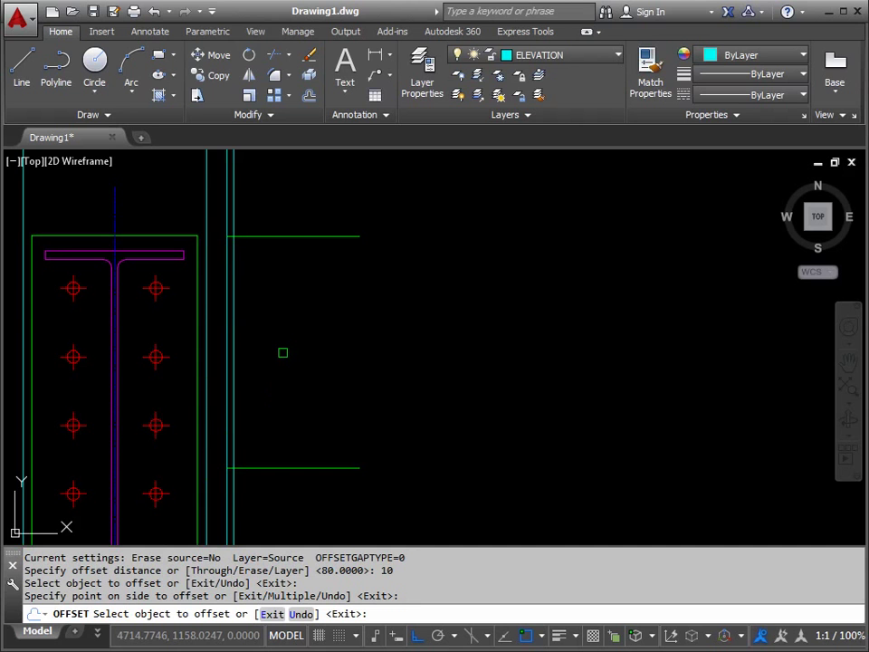
key("Escape")
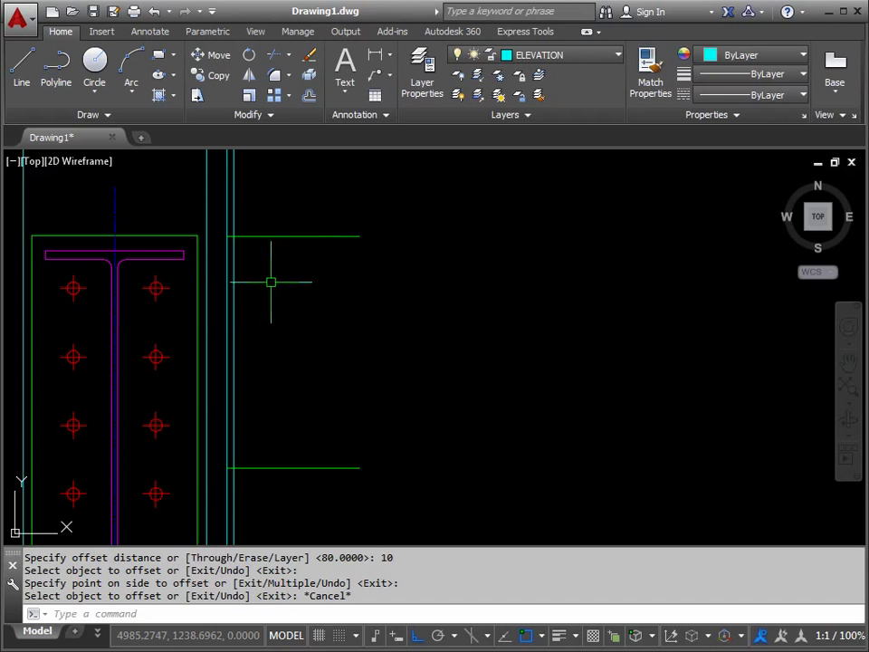
Move the new offset line onto the CONNECTION_PLATE layer.
left_click(234, 273)
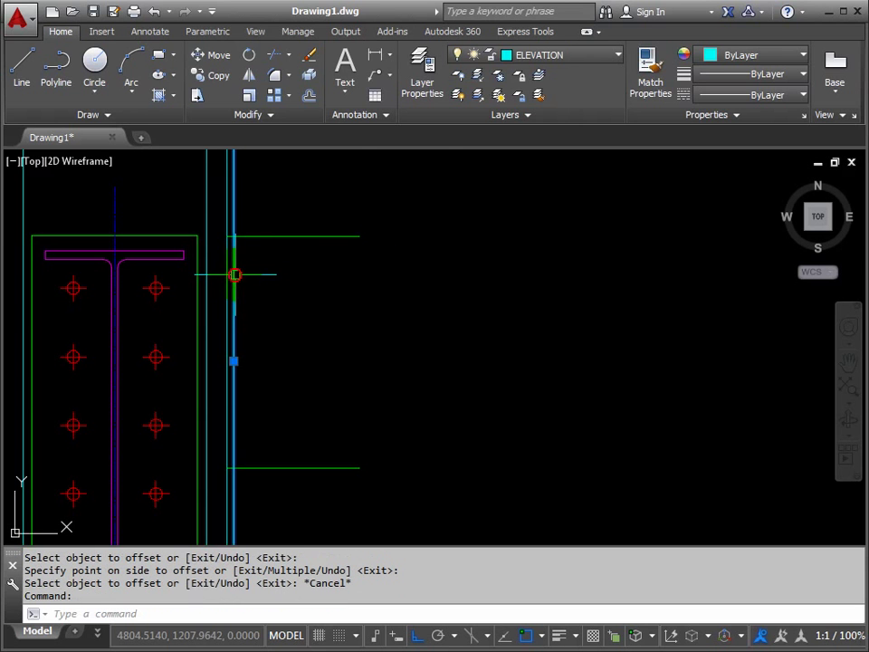
left_click(617, 57)
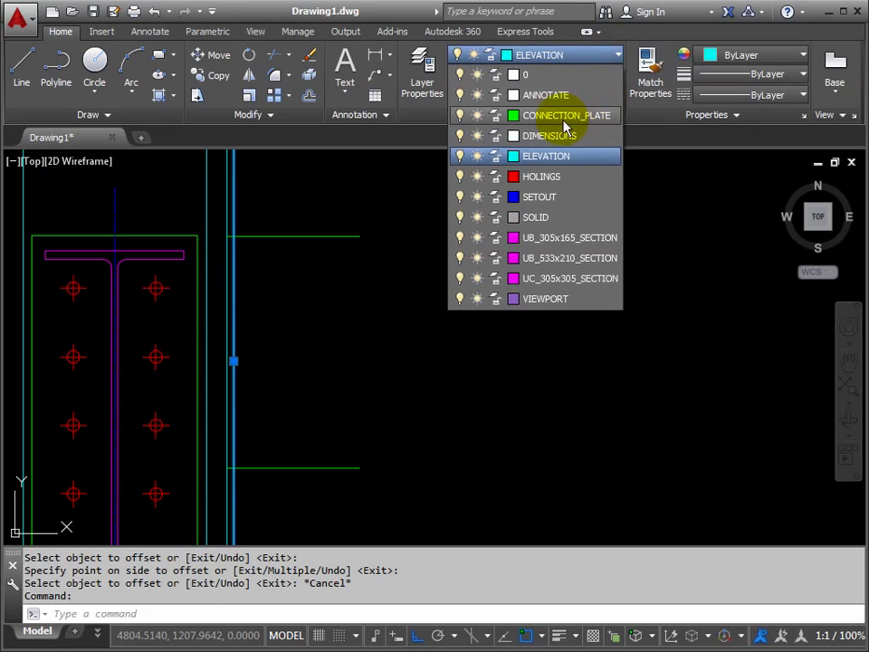
left_click(549, 116)
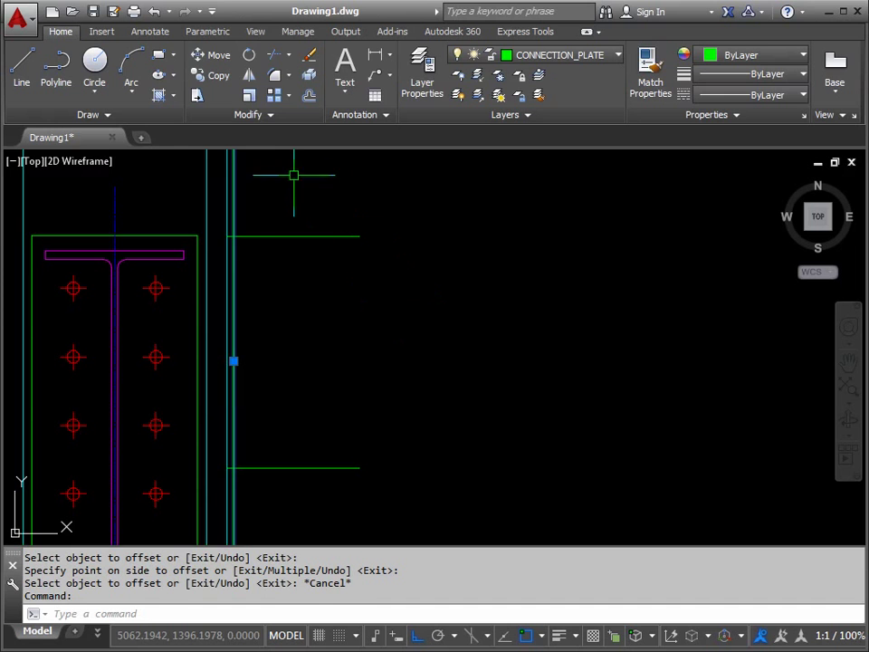
Set the plate's vertical line and both horizontal lines as trim cutting edges.
left_click(276, 57)
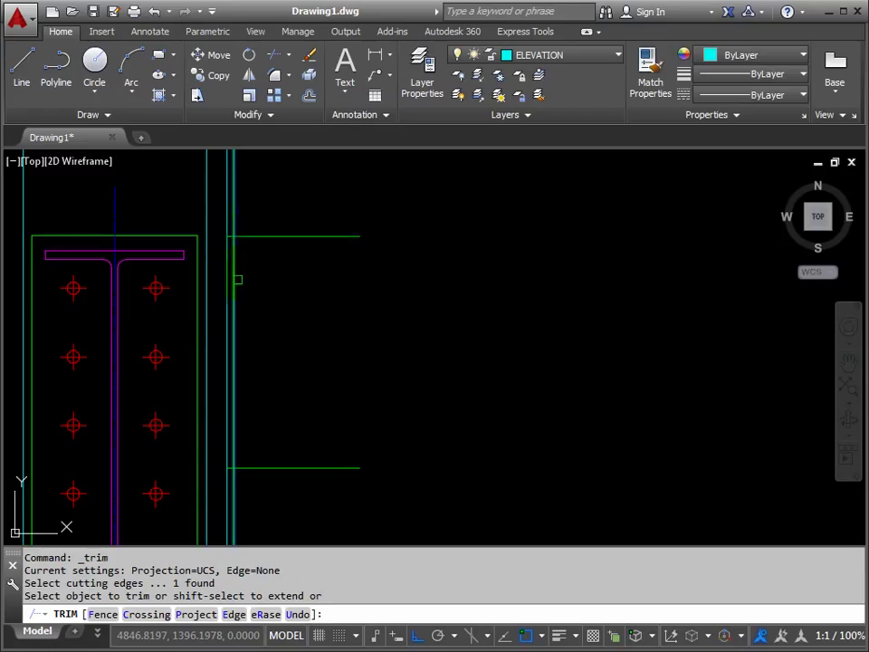
left_click(237, 284)
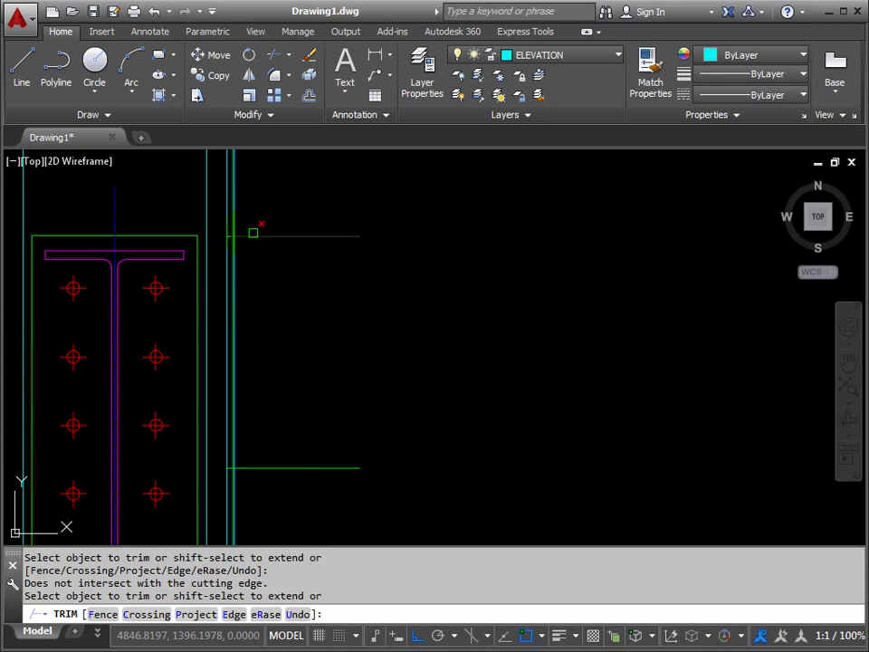
key("Escape")
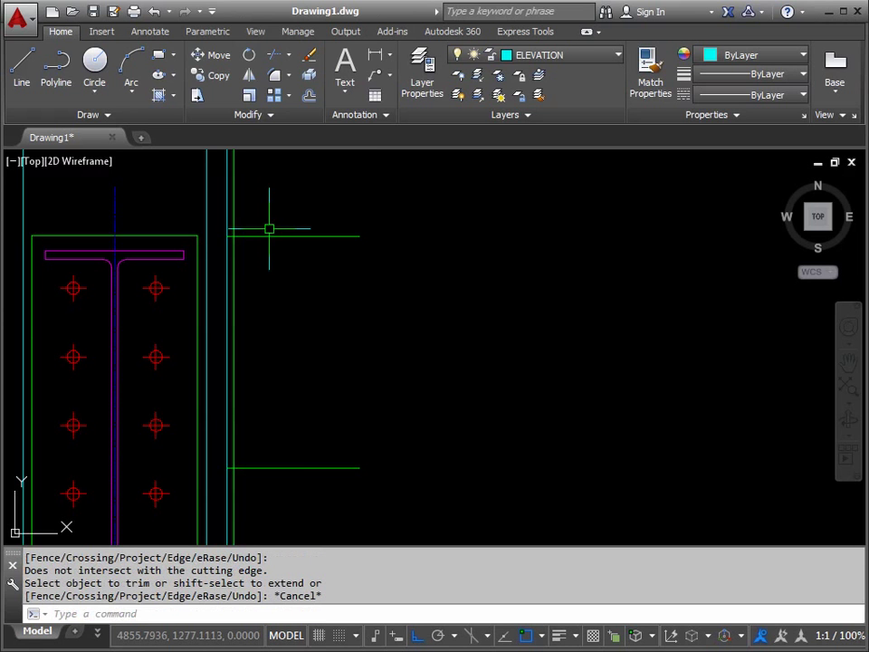
left_click(272, 58)
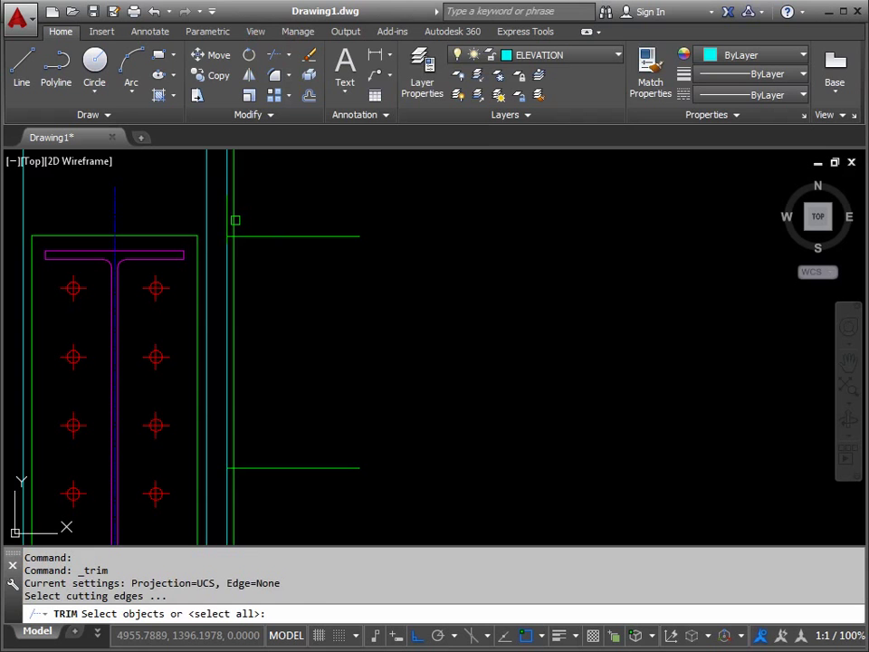
left_click(234, 221)
left_click(250, 236)
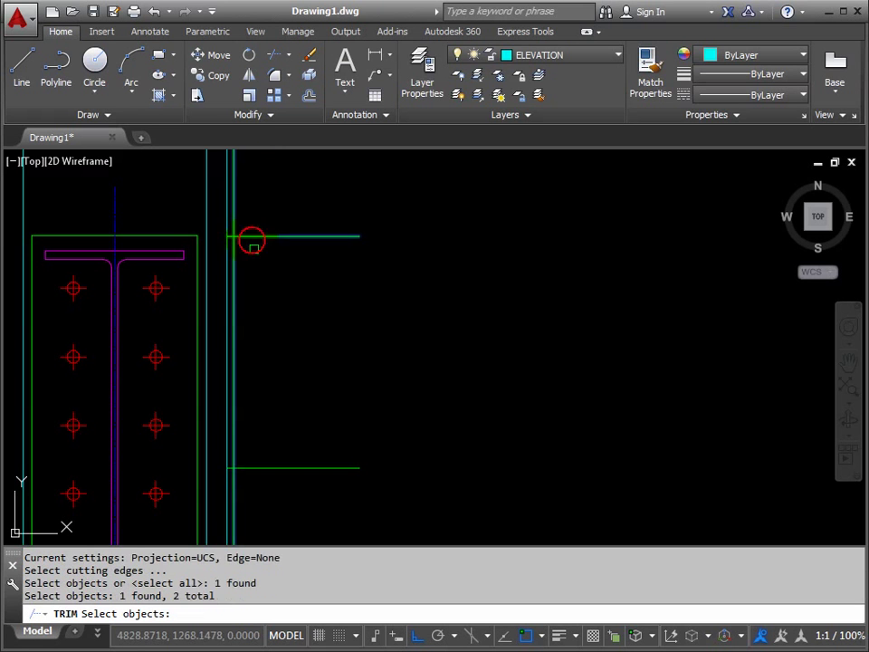
left_click(259, 467)
key("Return")
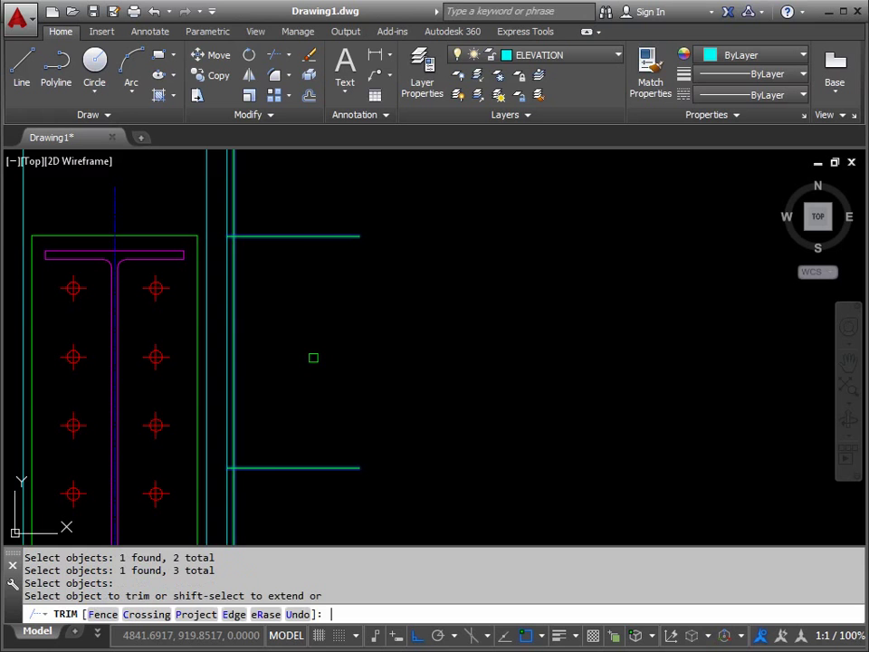
Trim the overhanging line ends so the end plate becomes a clean narrow rectangle.
left_click(234, 491)
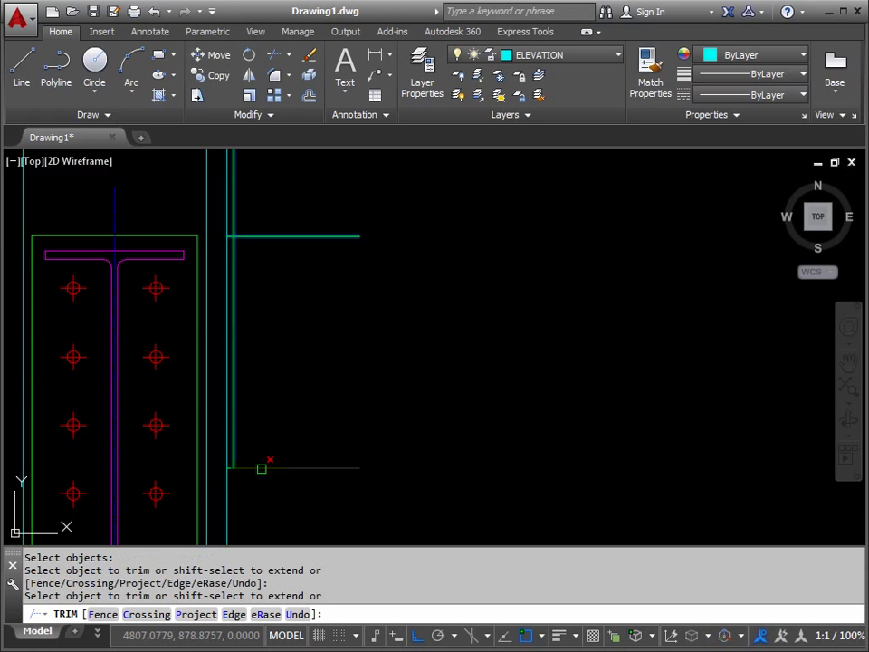
left_click(261, 468)
left_click(267, 237)
left_click(238, 213)
left_click(234, 223)
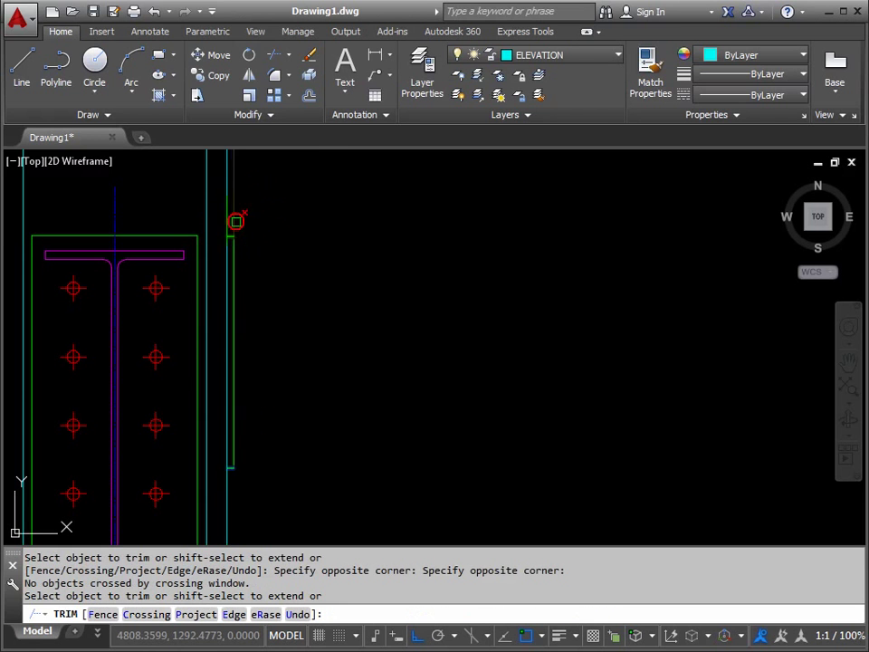
key("Return")
scroll(353, 236, "down", 2)
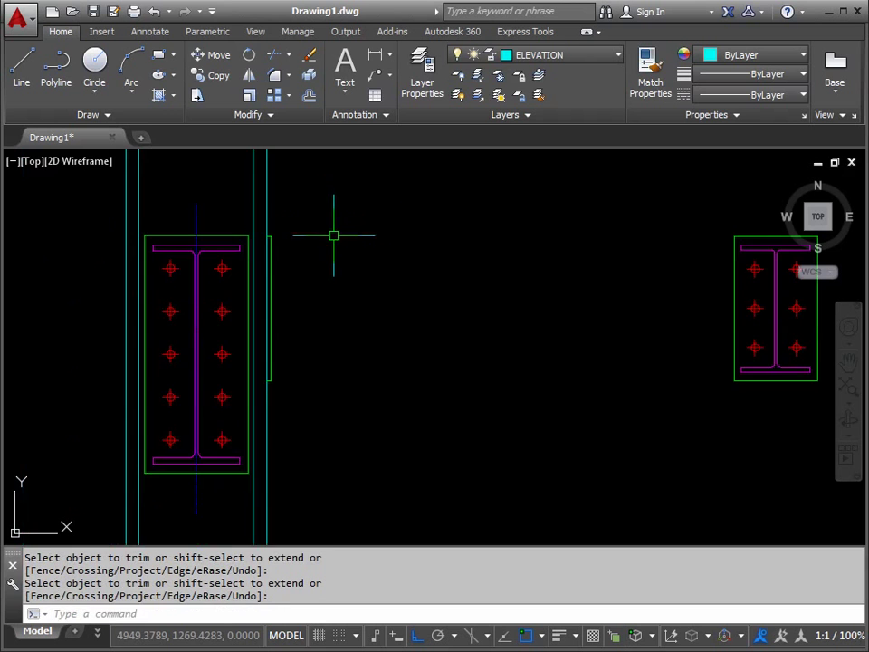
Draw a line from the right section's top flange corner to the end plate.
middle_click_drag(406, 247, 304, 251)
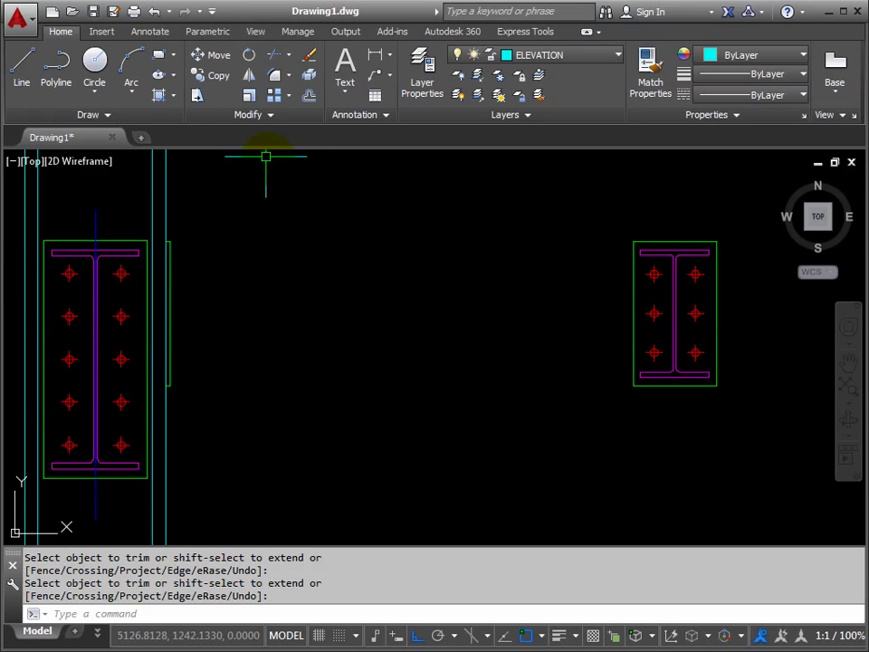
left_click(22, 65)
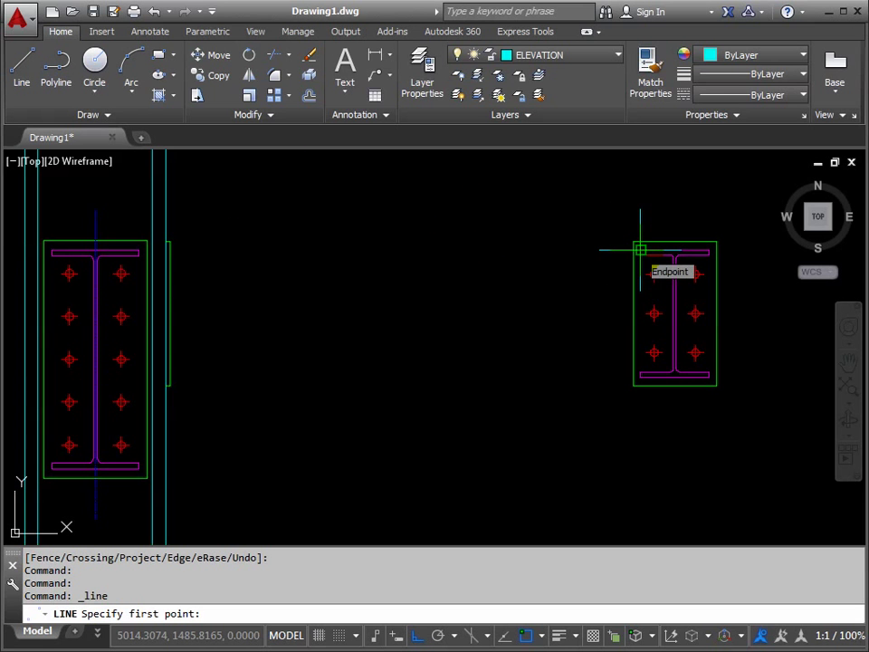
left_click(640, 249)
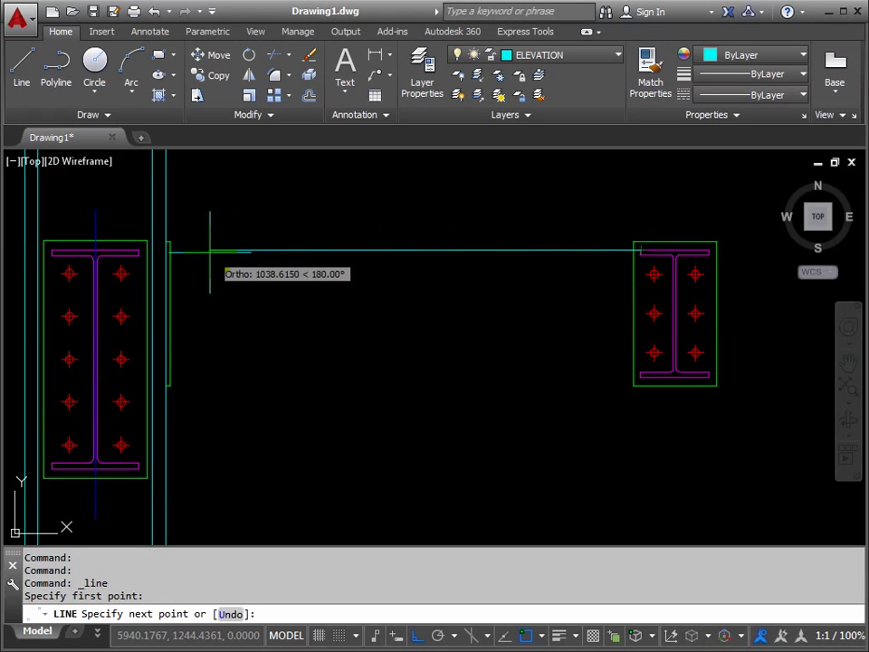
left_click(169, 249)
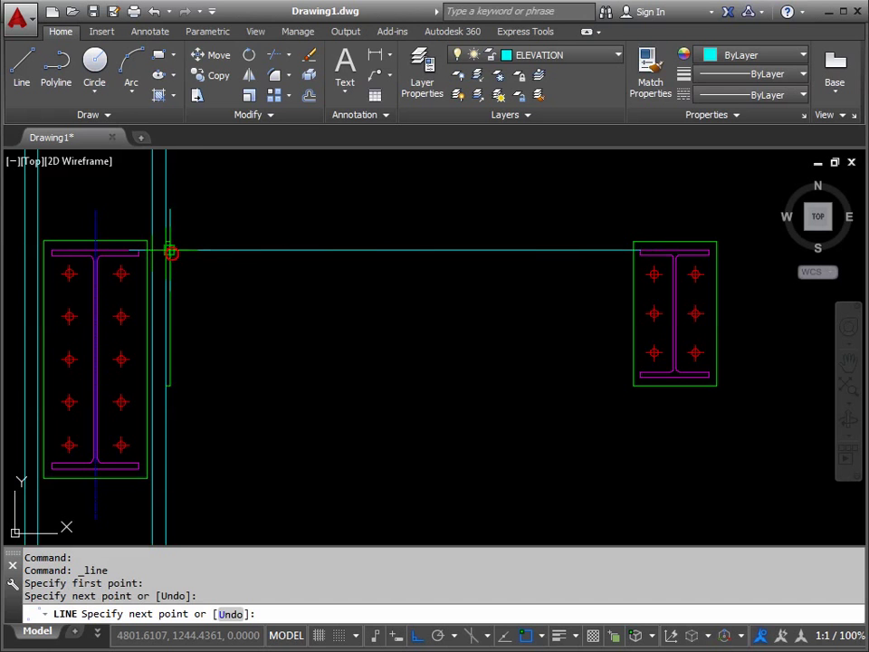
key("Return")
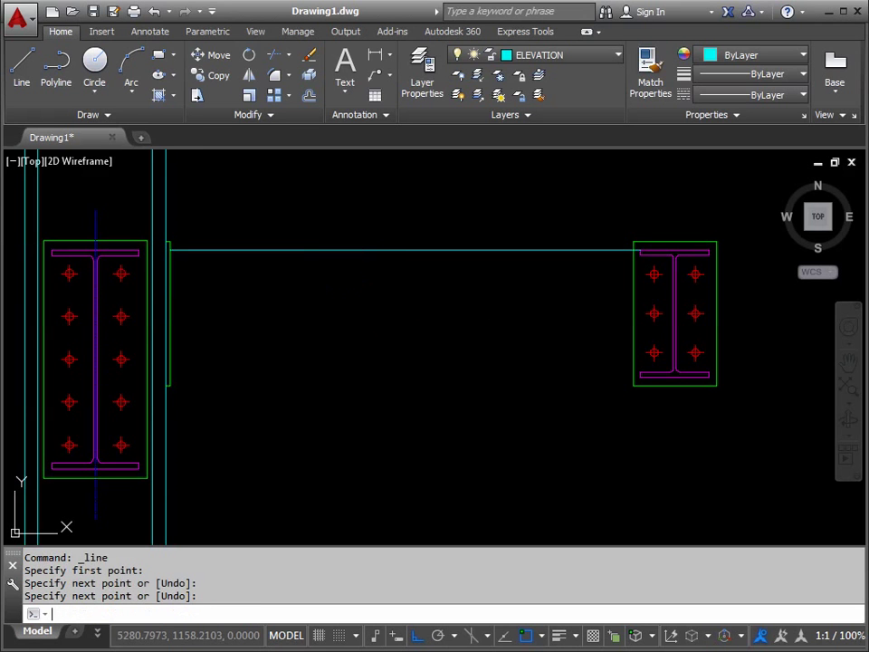
Copy that beam line to the top flange's inner edge and both bottom flange edges.
left_click(218, 80)
scroll(663, 253, "up", 4)
mouse_move(663, 252)
middle_mouse_down()
mouse_move(600, 251)
mouse_move(461, 199)
middle_mouse_up()
left_click(398, 172)
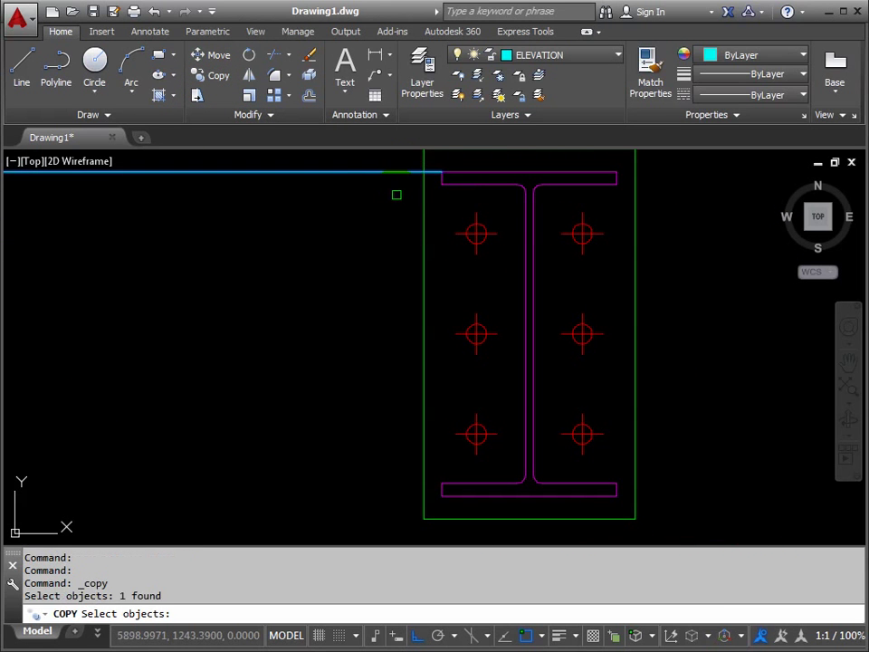
key("Return")
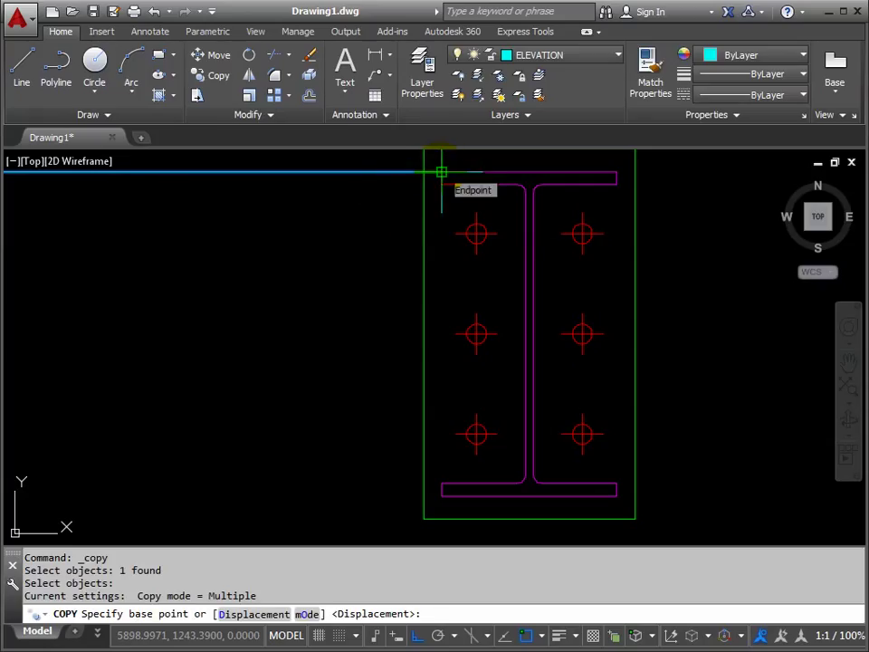
left_click(440, 172)
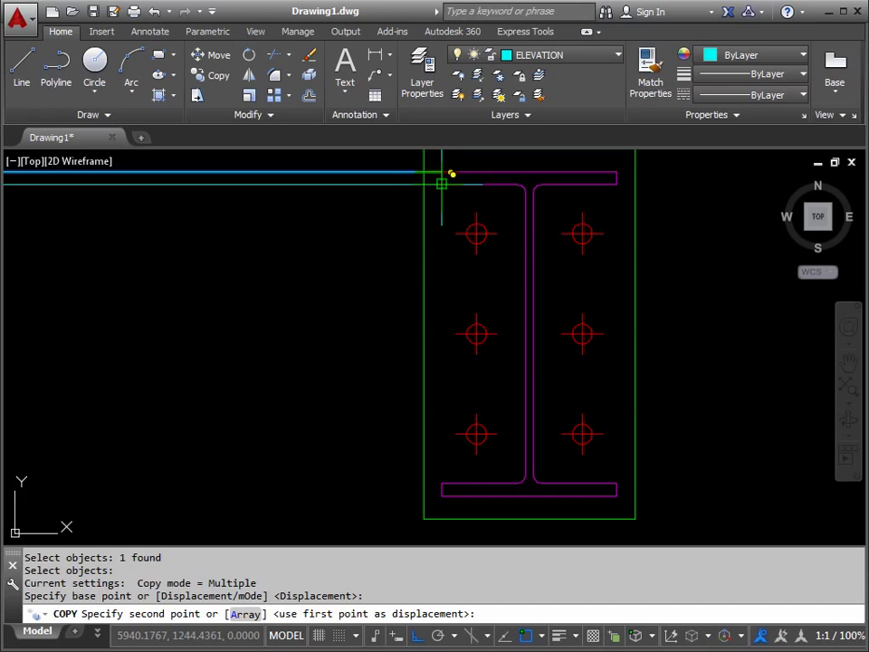
left_click(443, 179)
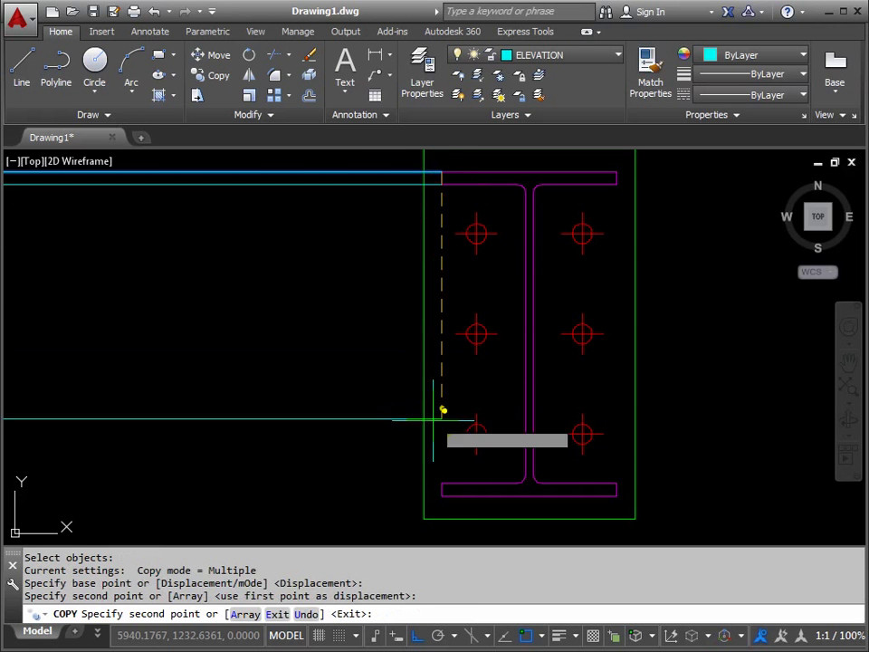
left_click(441, 484)
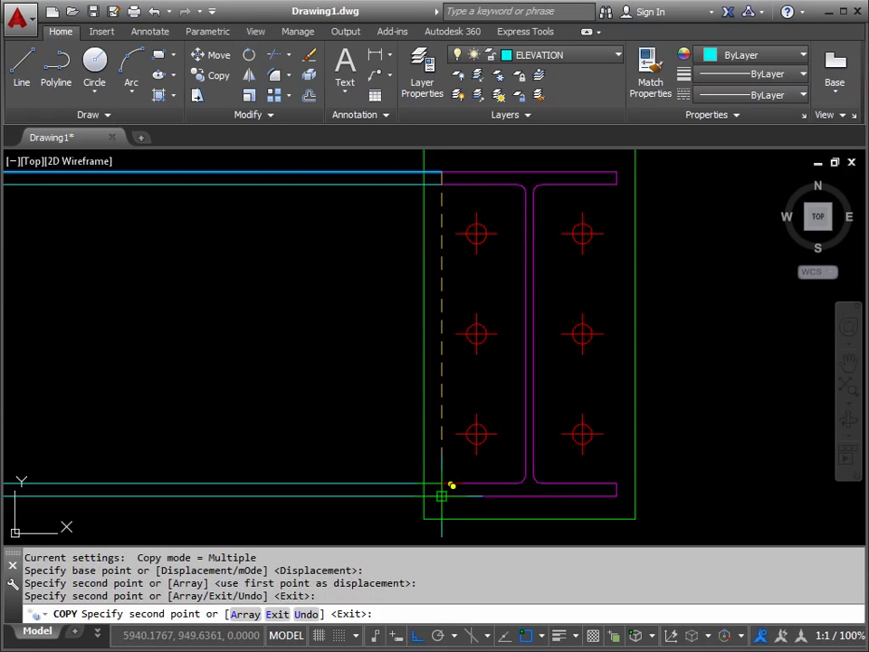
left_click(441, 496)
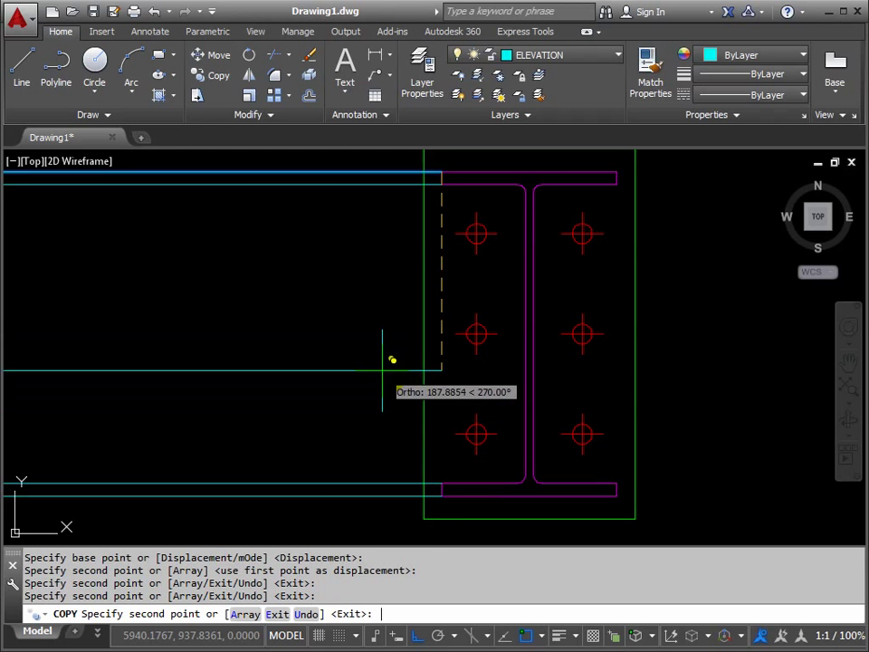
key("Return")
scroll(383, 369, "down", 2)
middle_click_drag(362, 358, 516, 331)
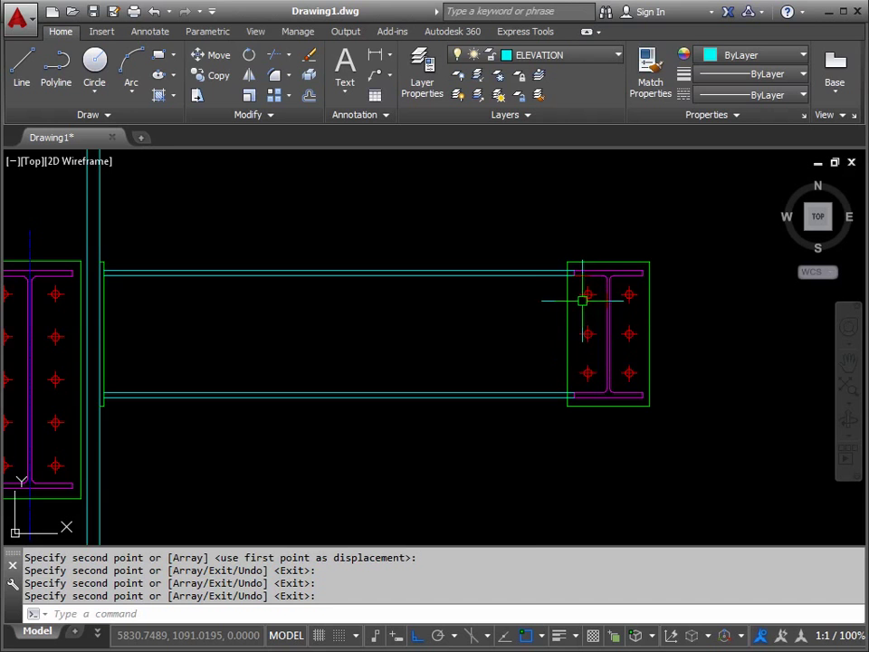
scroll(588, 299, "up", 2)
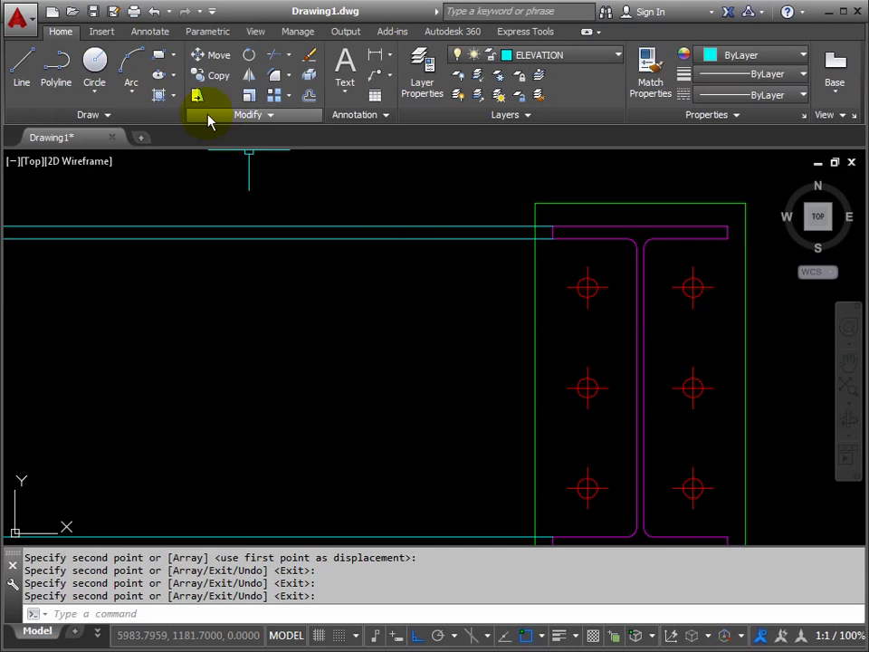
left_click(20, 67)
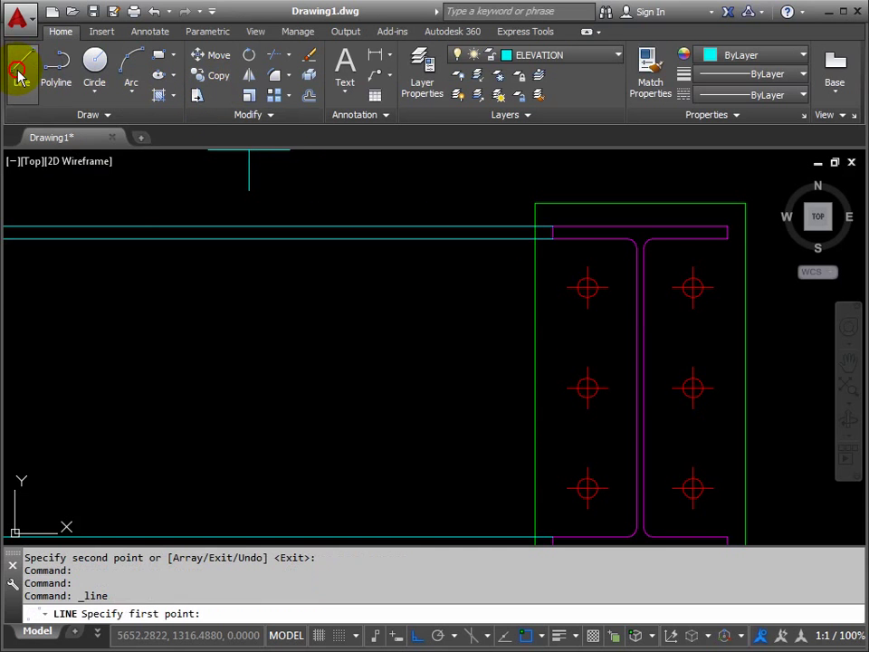
left_click(582, 277)
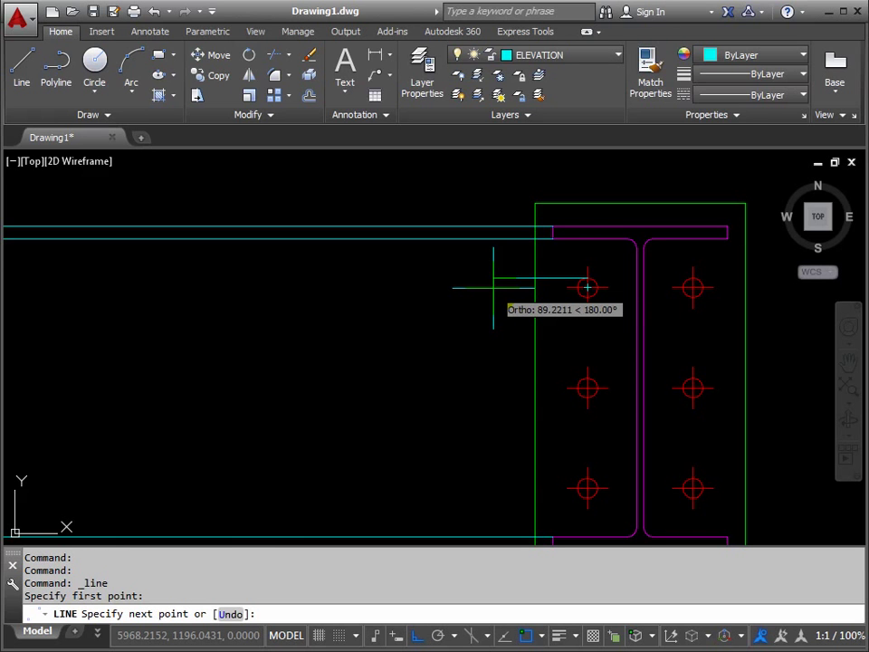
key("Escape")
scroll(490, 304, "down", 4)
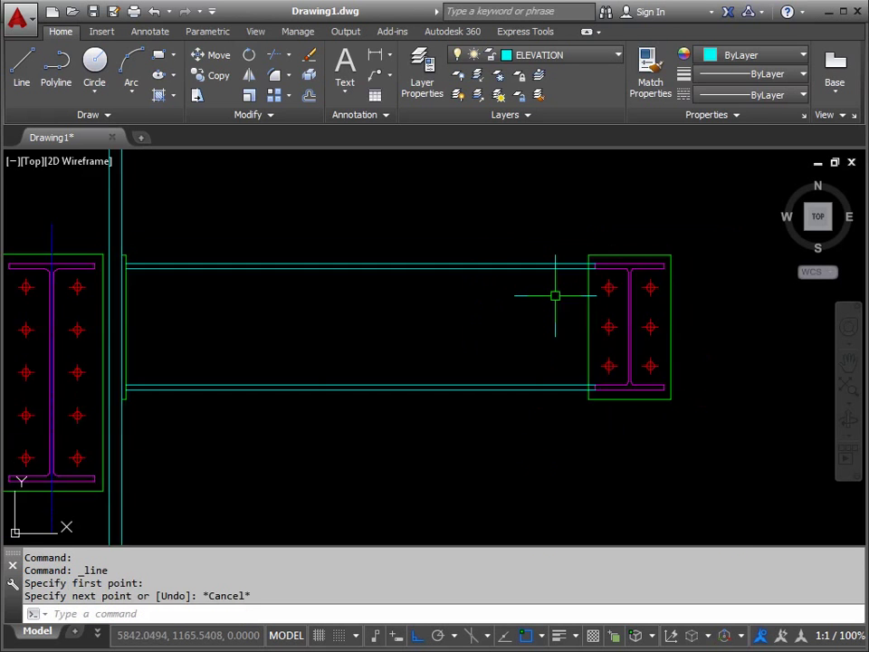
middle_click_drag(521, 288, 504, 305)
Move the right section's three bolts horizontally to the beam's left end beside the end plate.
left_click(213, 57)
left_click(559, 289)
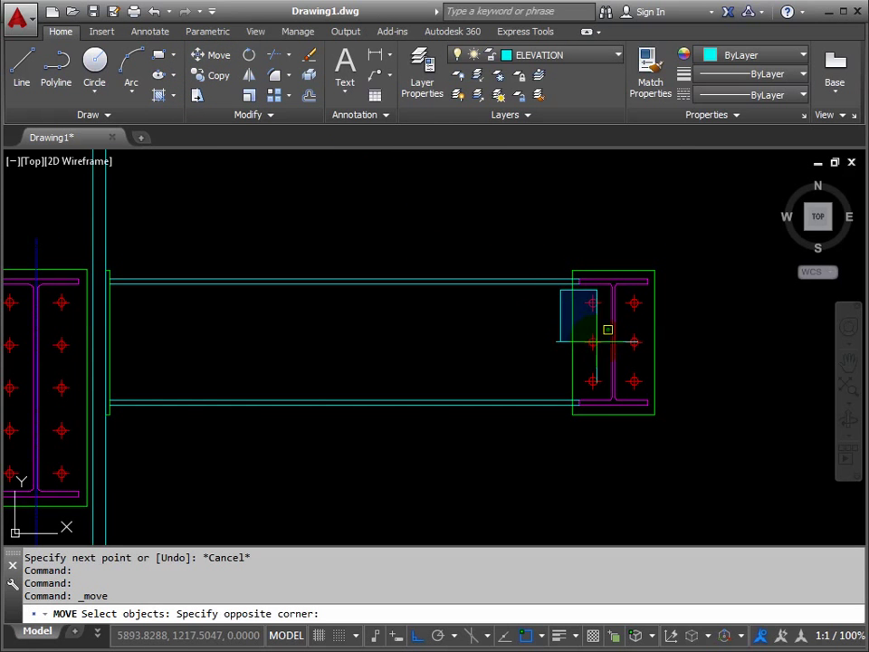
left_click(605, 393)
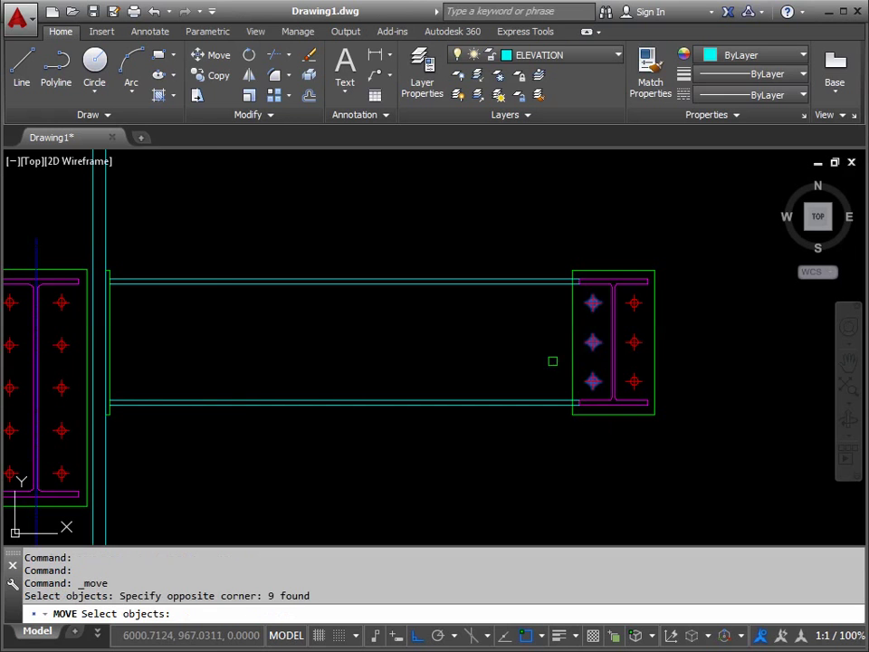
key("Return")
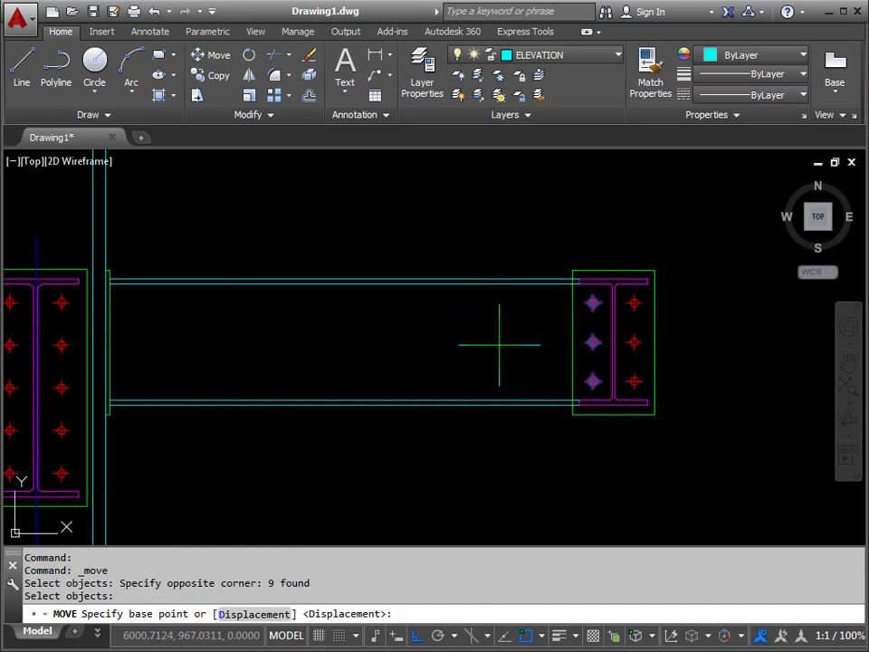
left_click(629, 458)
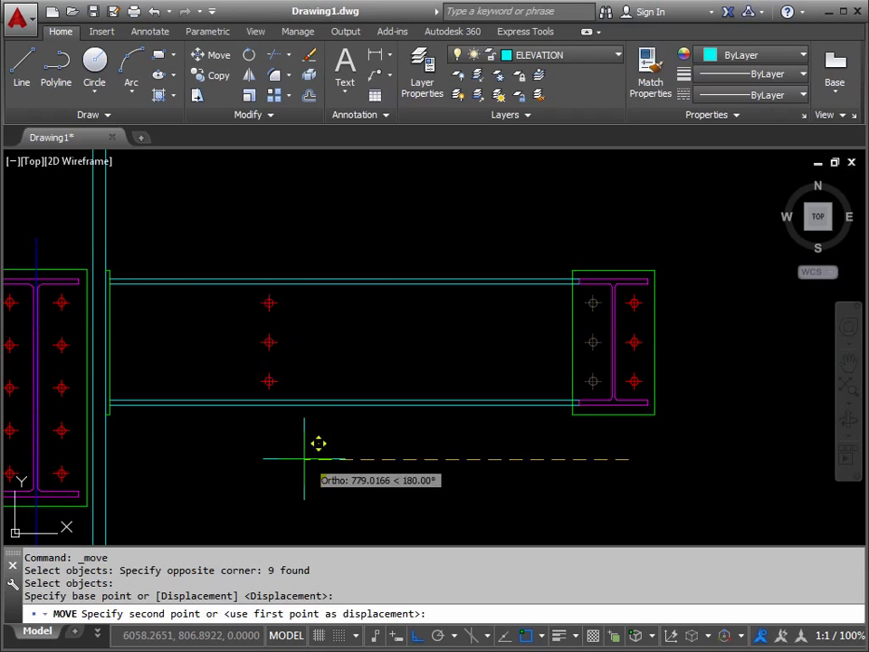
left_click(184, 449)
key("Return")
key("Escape")
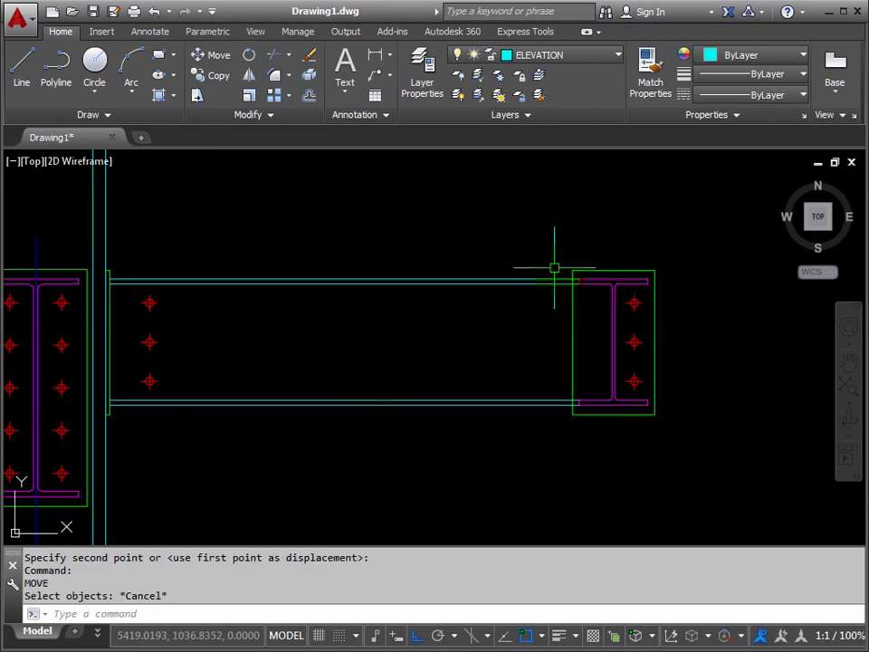
Erase the right-hand column, end plate and bolts (14 objects), then recentre on the remaining connection.
left_click(522, 448)
left_click(673, 238)
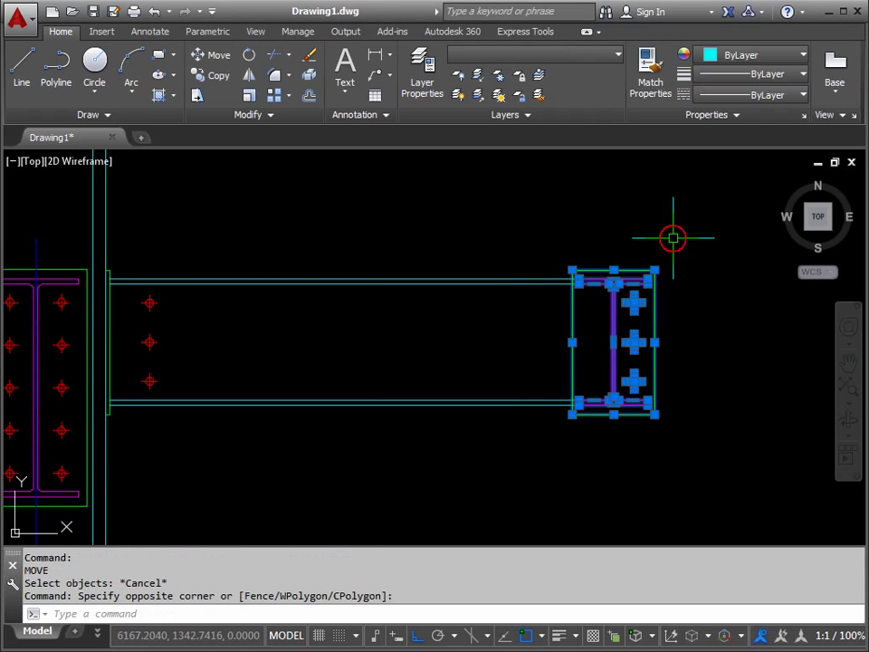
key("Delete")
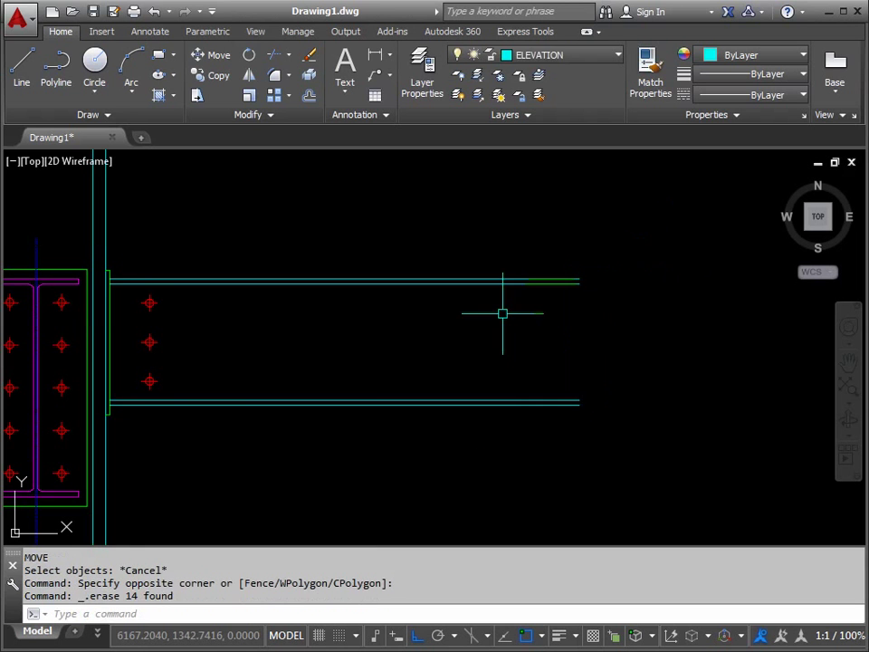
middle_click_drag(255, 354, 379, 354)
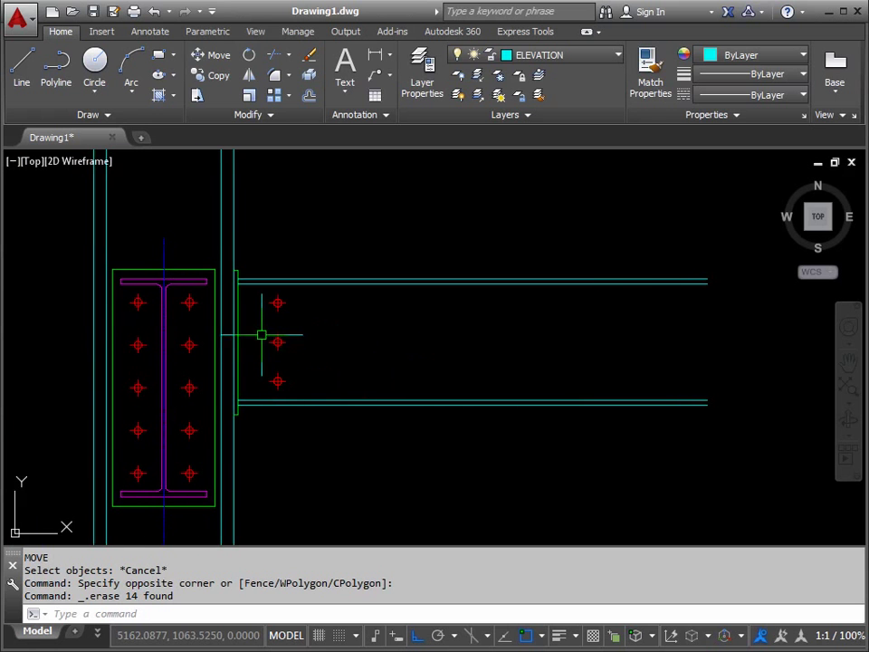
scroll(254, 324, "up", 3)
middle_click_drag(249, 314, 304, 307)
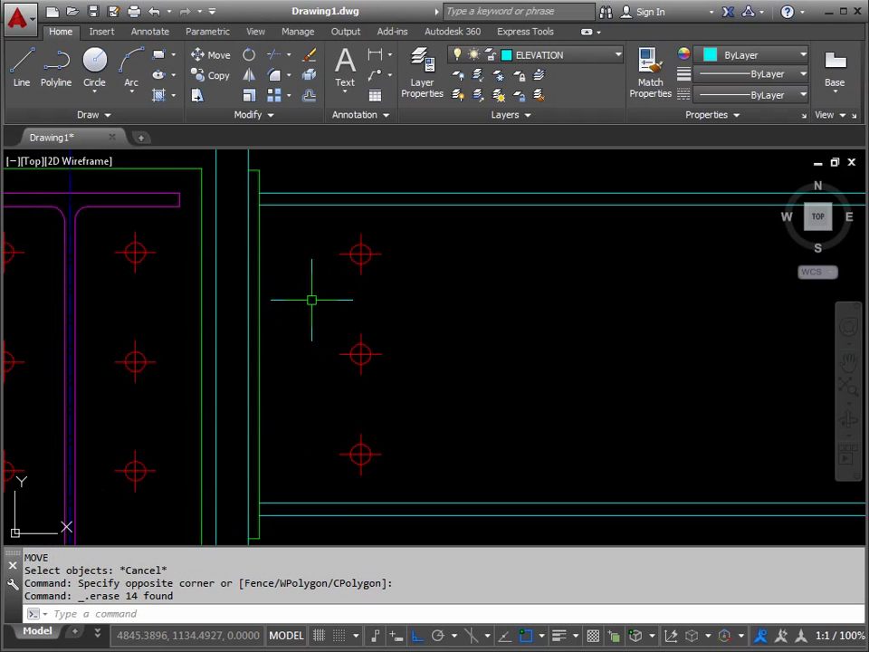
scroll(310, 296, "down", 2)
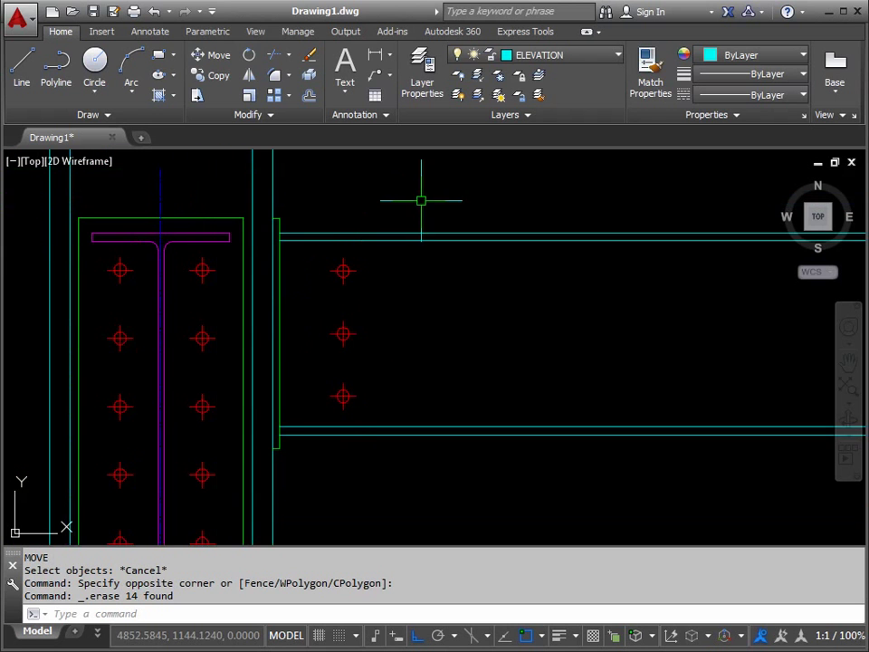
Make HOLINGS the current layer.
left_click(613, 56)
left_click(536, 178)
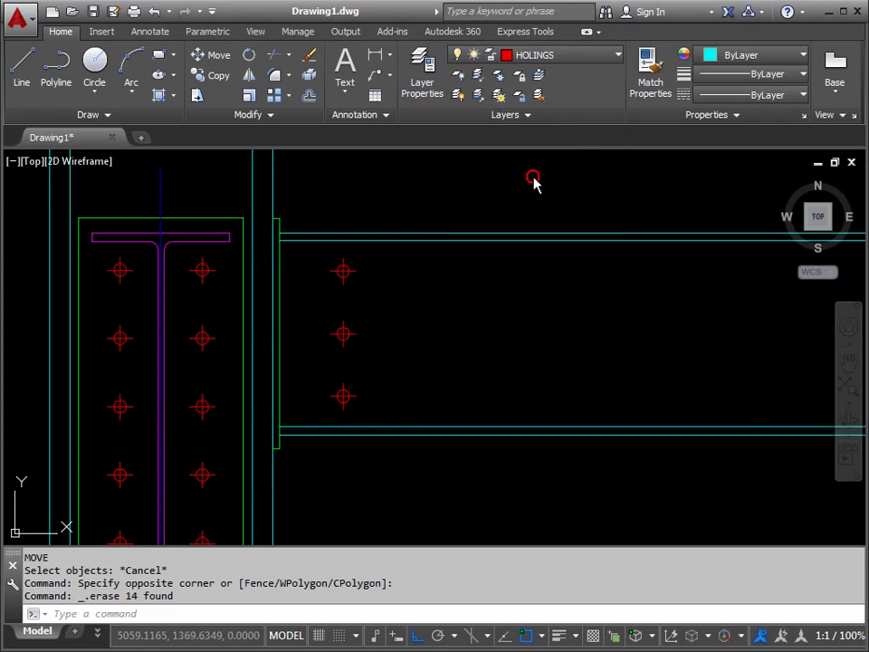
scroll(293, 269, "up", 2)
scroll(292, 269, "up", 2)
middle_click_drag(312, 264, 390, 322)
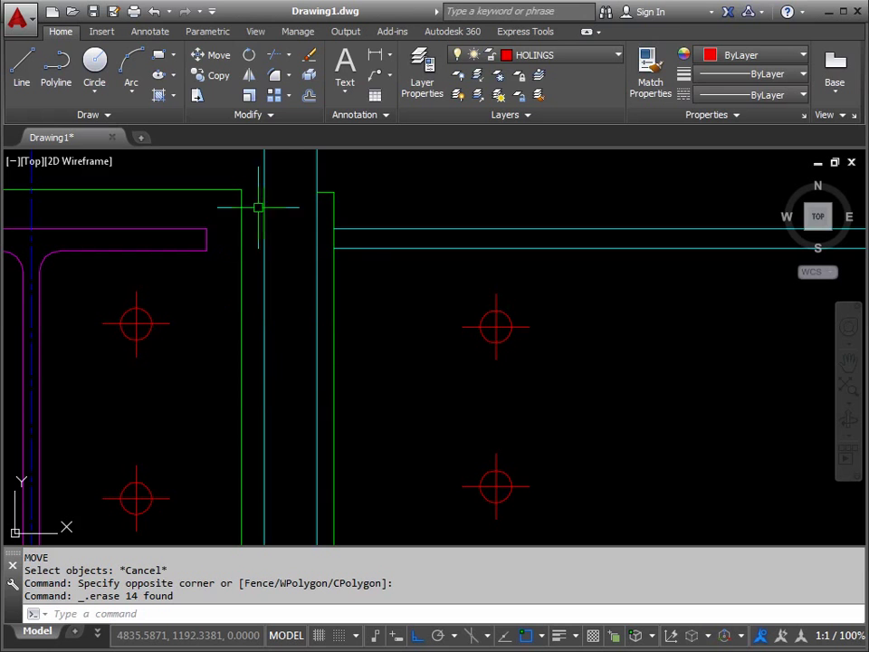
Draw two horizontal lines leftward across the plates from the upper bolt hole's top and bottom.
left_click(19, 65)
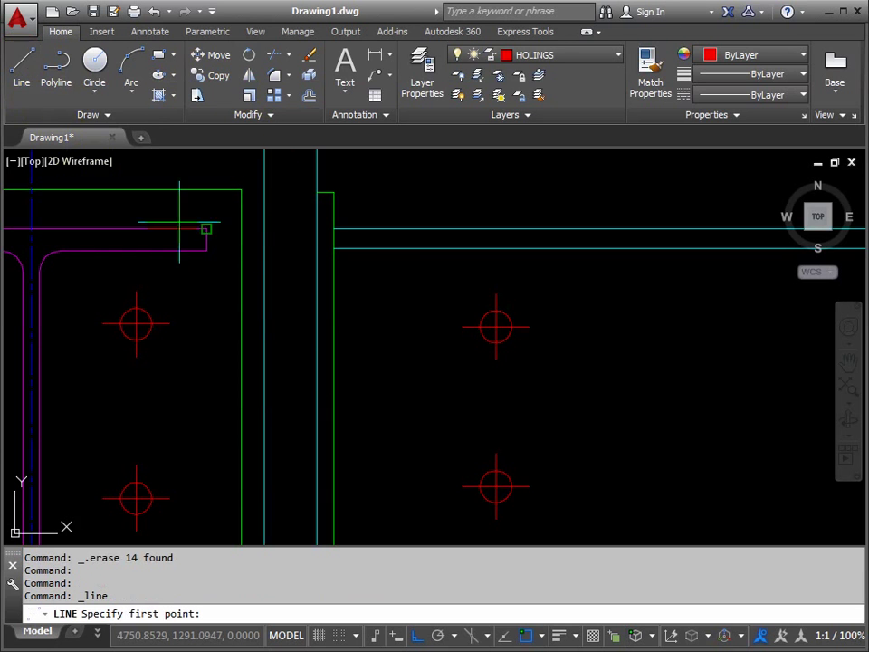
left_click(496, 311)
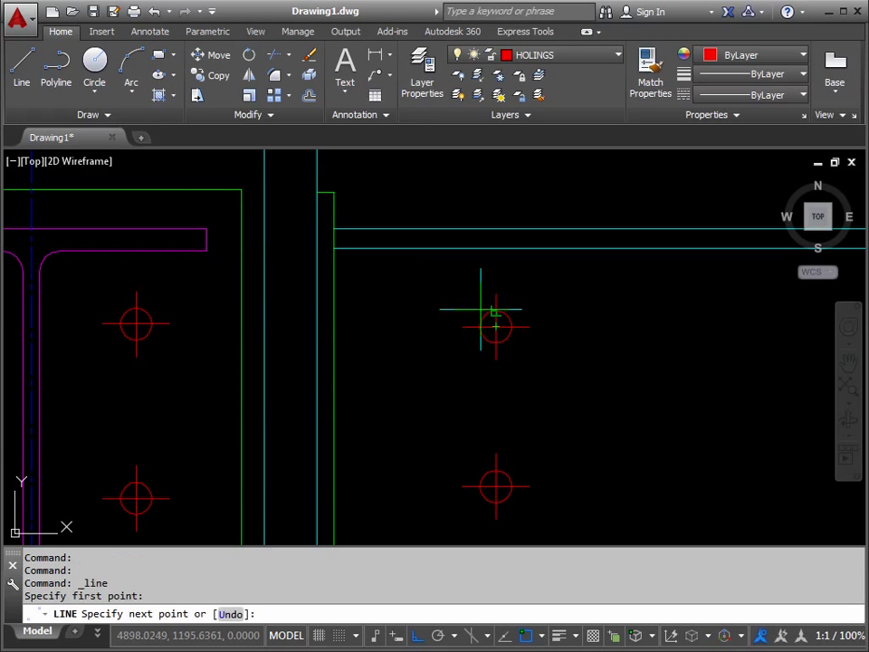
left_click(270, 312)
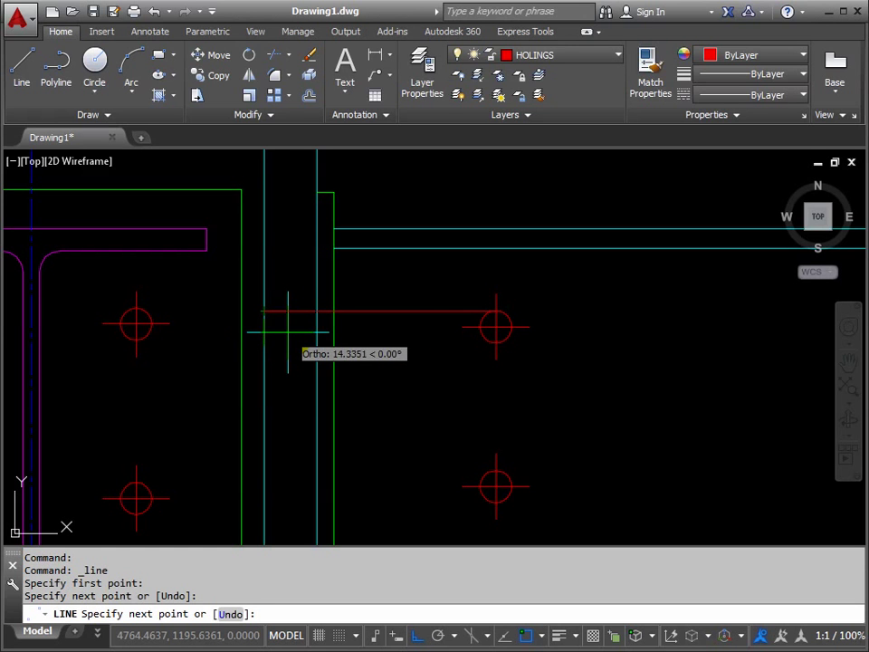
key("Return")
key("Return")
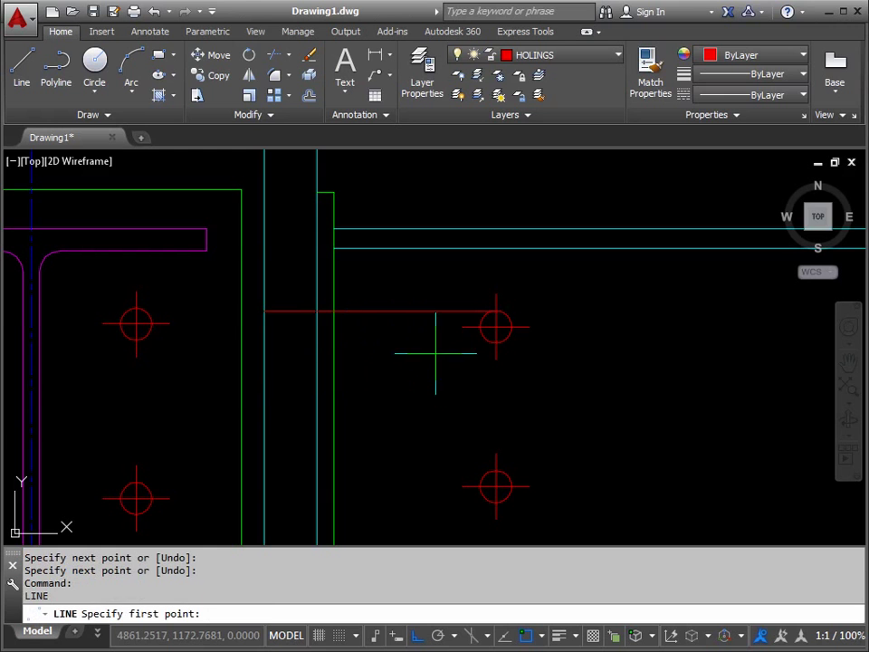
left_click(496, 342)
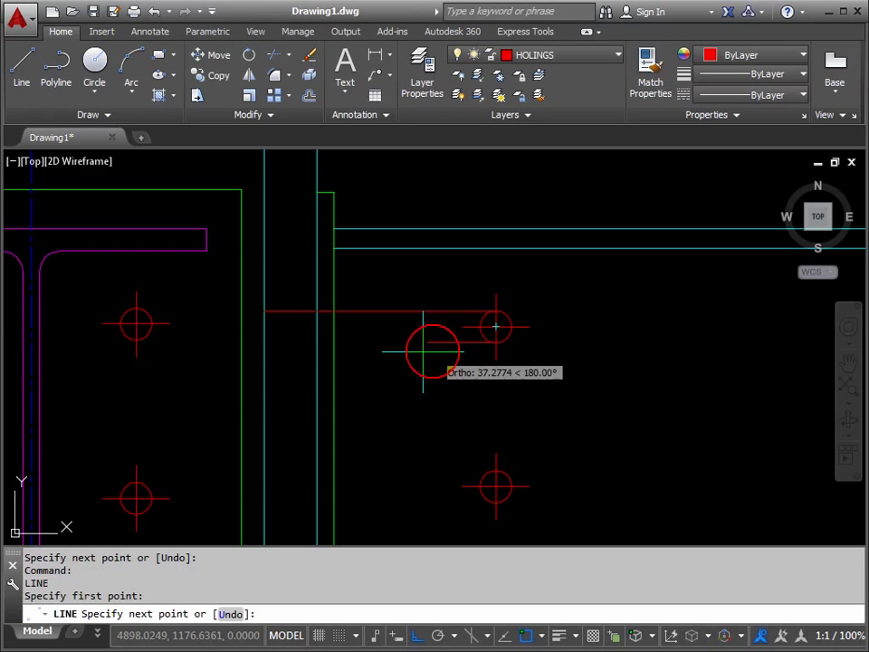
left_click(265, 342)
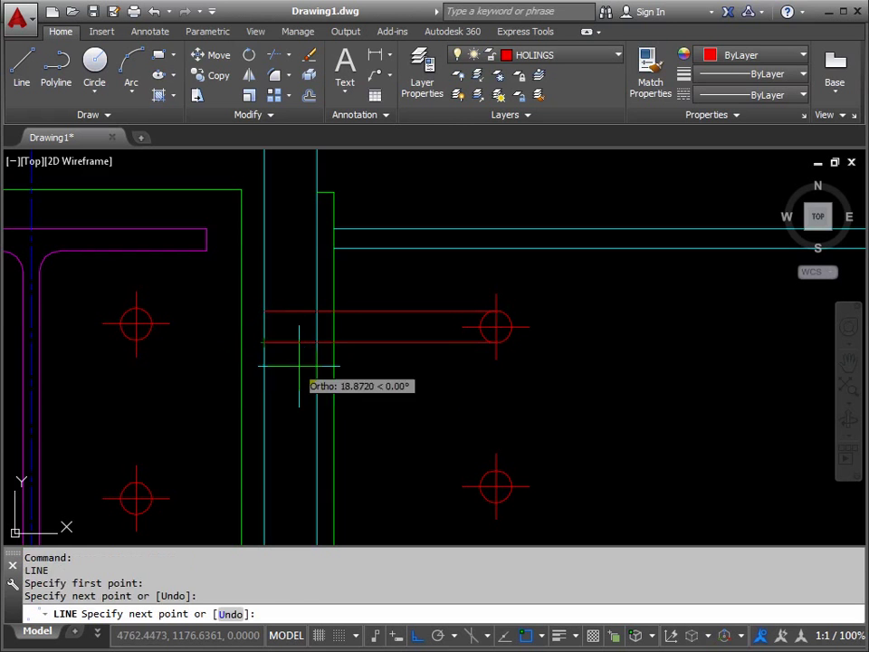
key("Return")
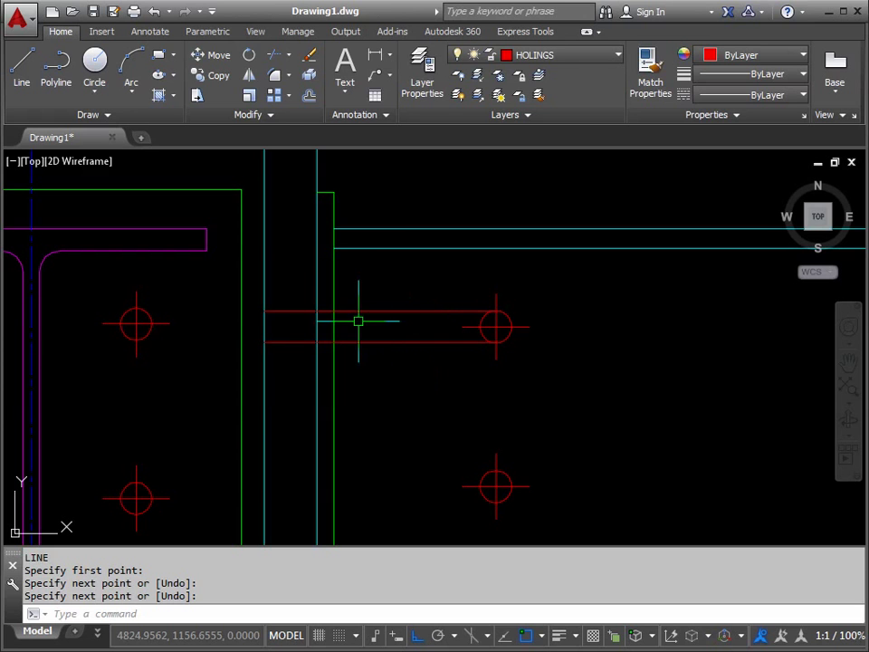
Trim both red HOLINGS lines back to the end plate's vertical edge.
left_click(274, 62)
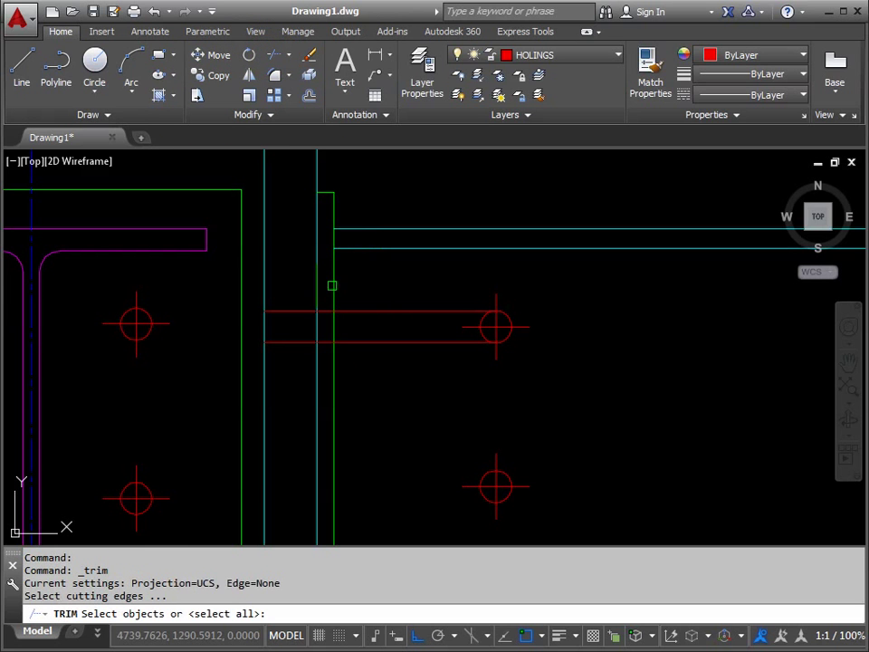
left_click(333, 286)
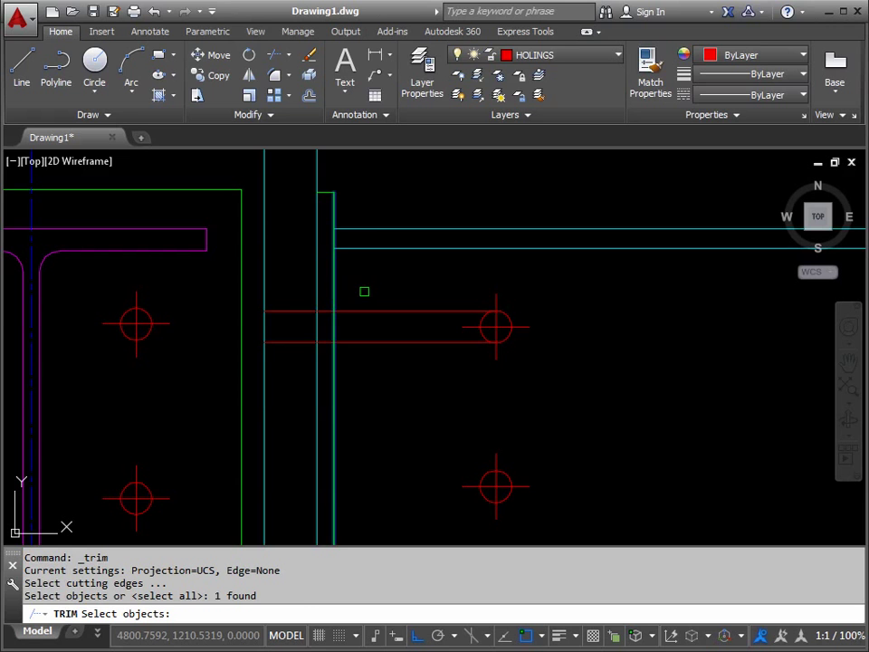
key("Return")
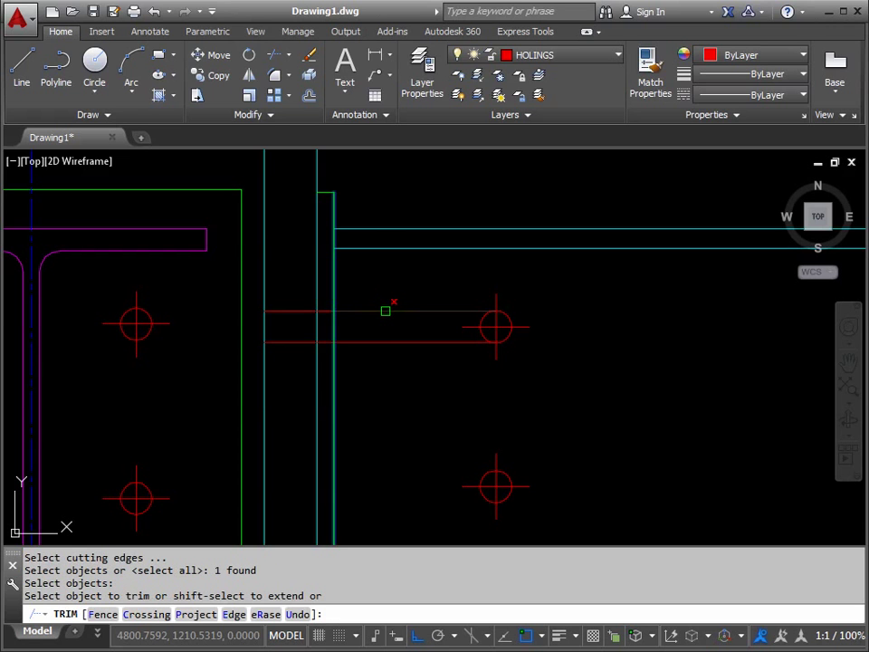
left_click(386, 310)
left_click(386, 342)
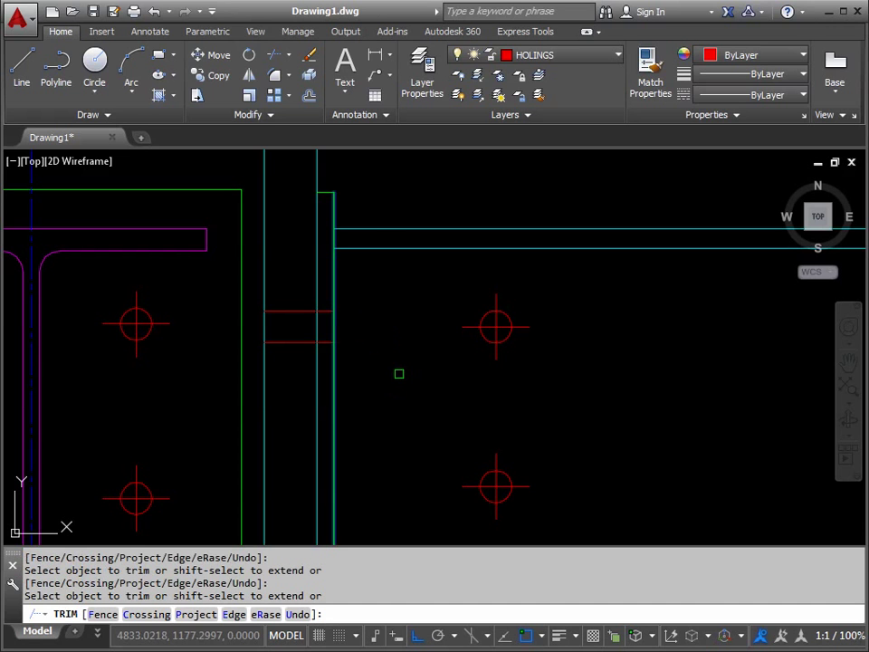
key("Escape")
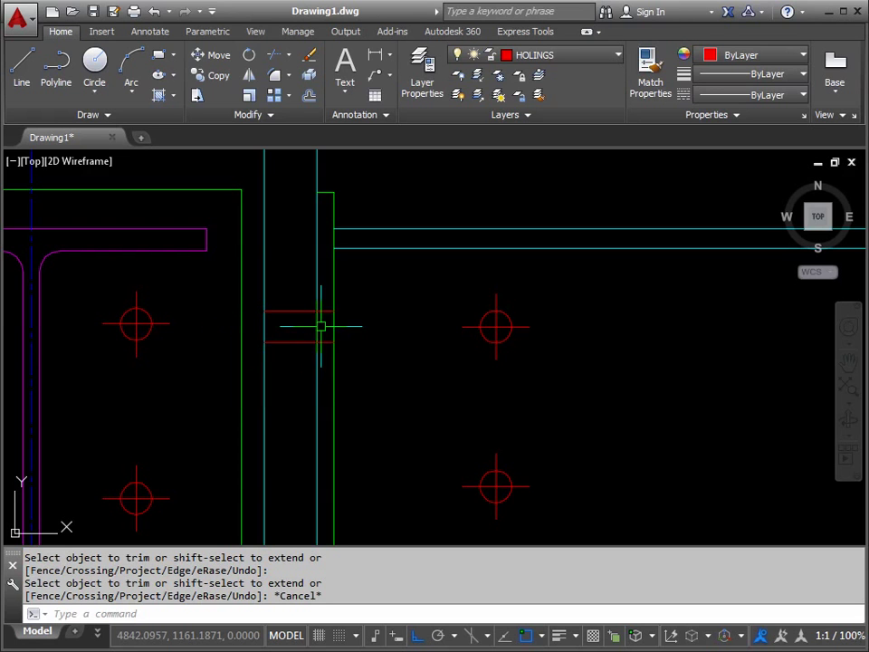
Stretch the bolt centre line's left end out beyond the plates.
left_click(468, 327)
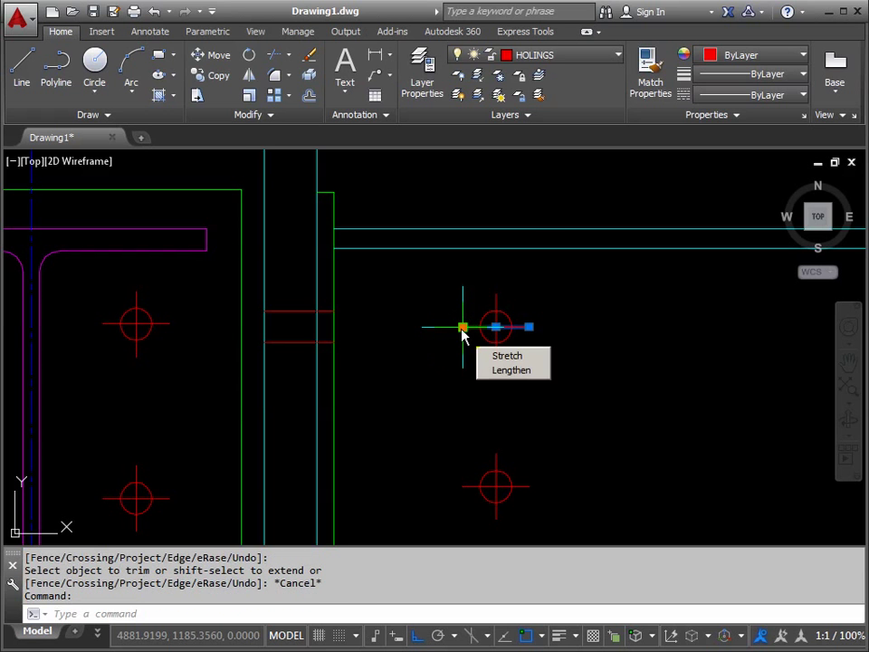
left_click(463, 327)
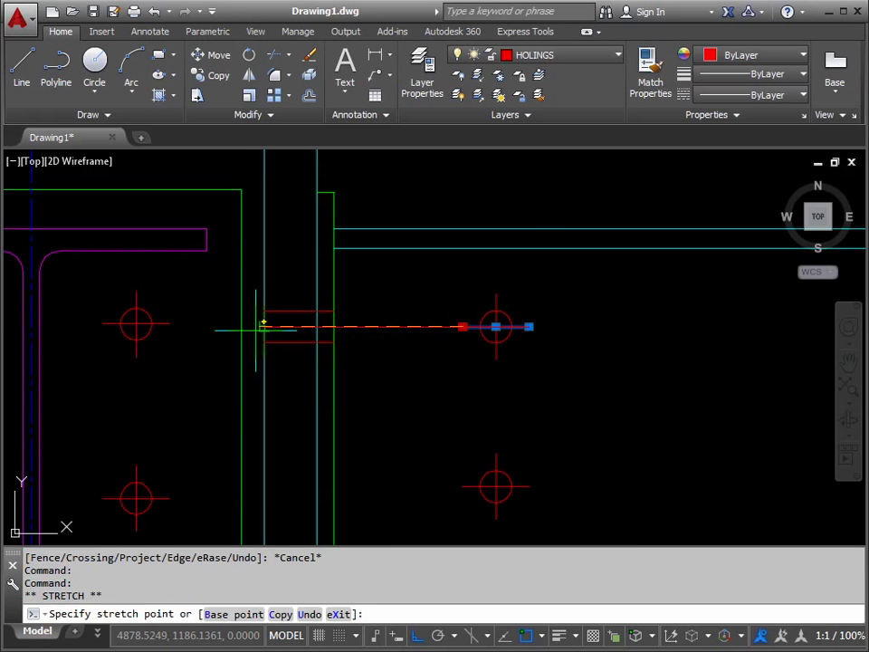
scroll(258, 331, "up", 3)
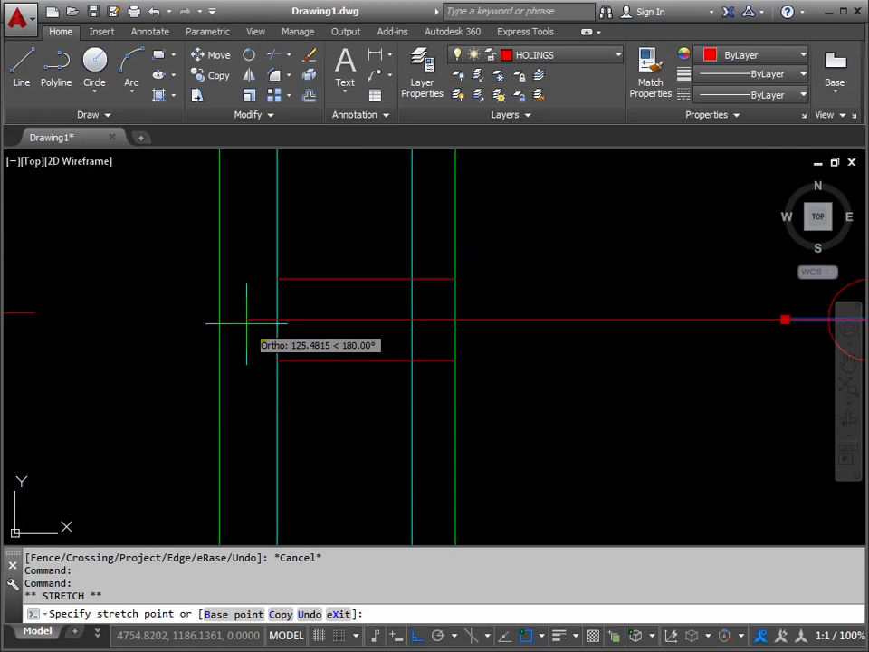
left_click(246, 321)
key("Escape")
scroll(321, 393, "down", 2)
scroll(321, 393, "down", 2)
middle_click_drag(321, 393, 359, 414)
Pull the centre line's right end back to just beyond the end plate.
left_click(552, 385)
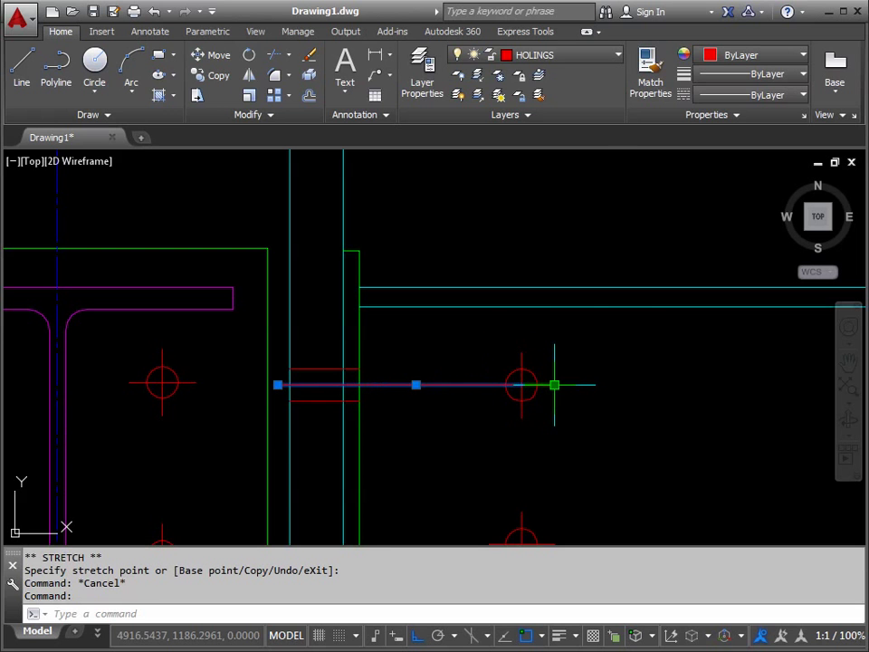
left_click(555, 386)
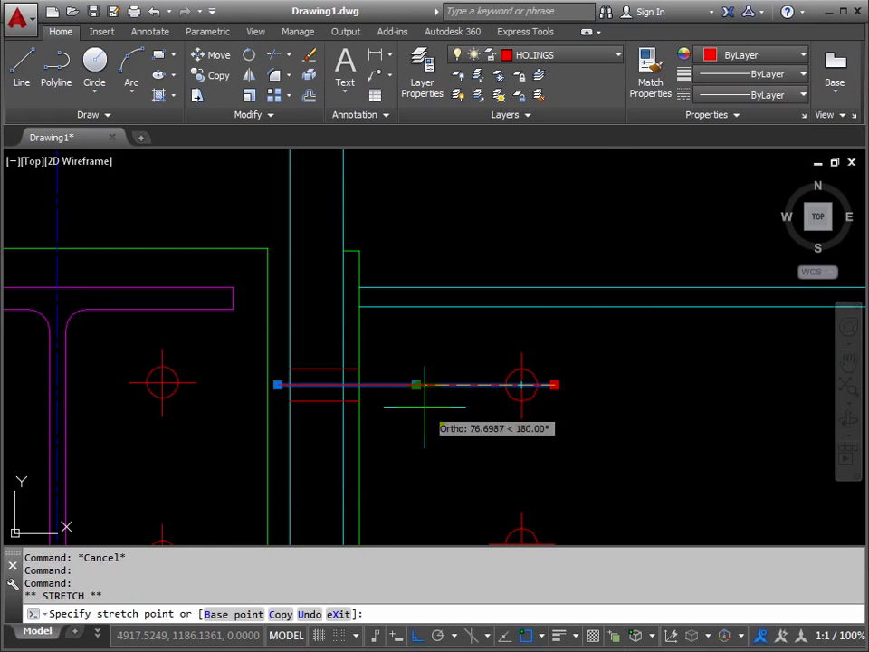
scroll(398, 401, "up", 4)
scroll(396, 403, "up", 2)
middle_click_drag(307, 366, 317, 365)
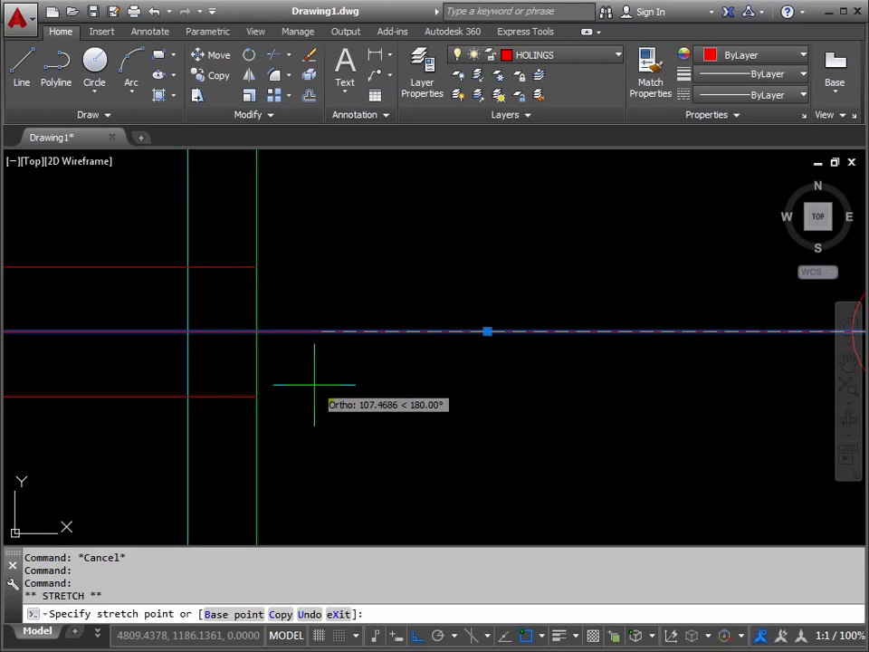
left_click(319, 385)
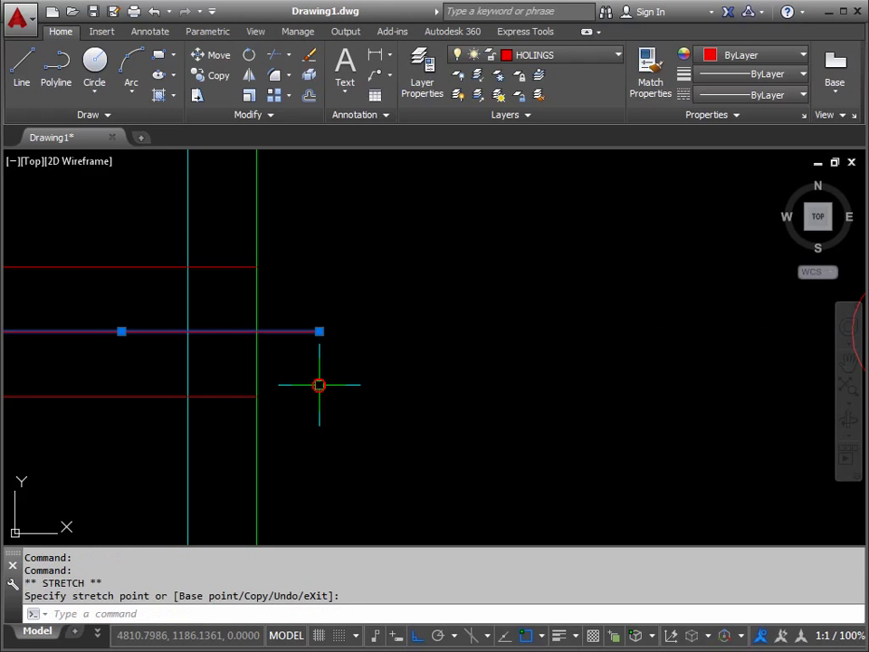
key("Escape")
scroll(351, 400, "down", 5)
middle_click_drag(372, 408, 455, 402)
scroll(456, 402, "down", 1)
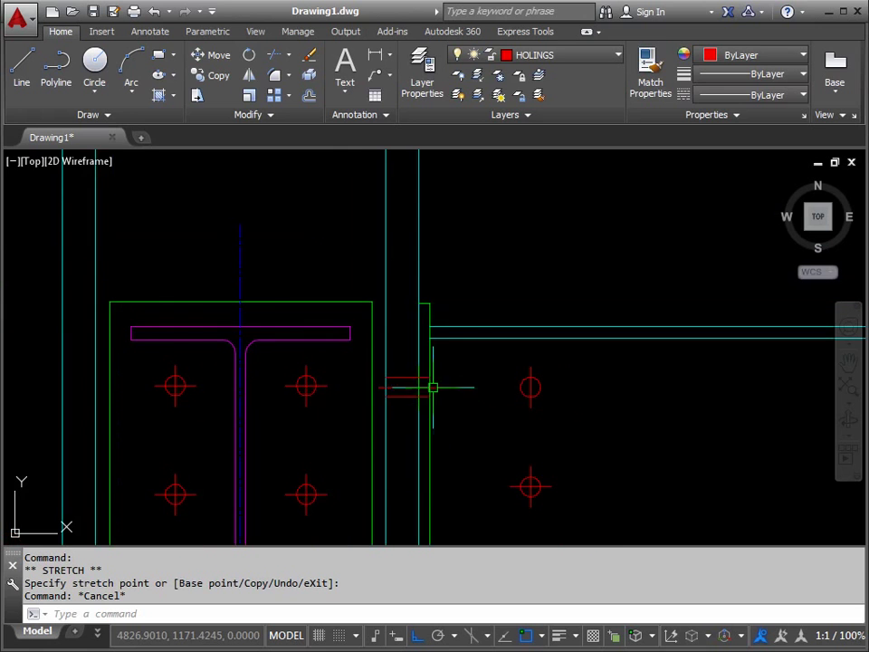
Select the upper and lower short red hole lines.
scroll(408, 395, "up", 2)
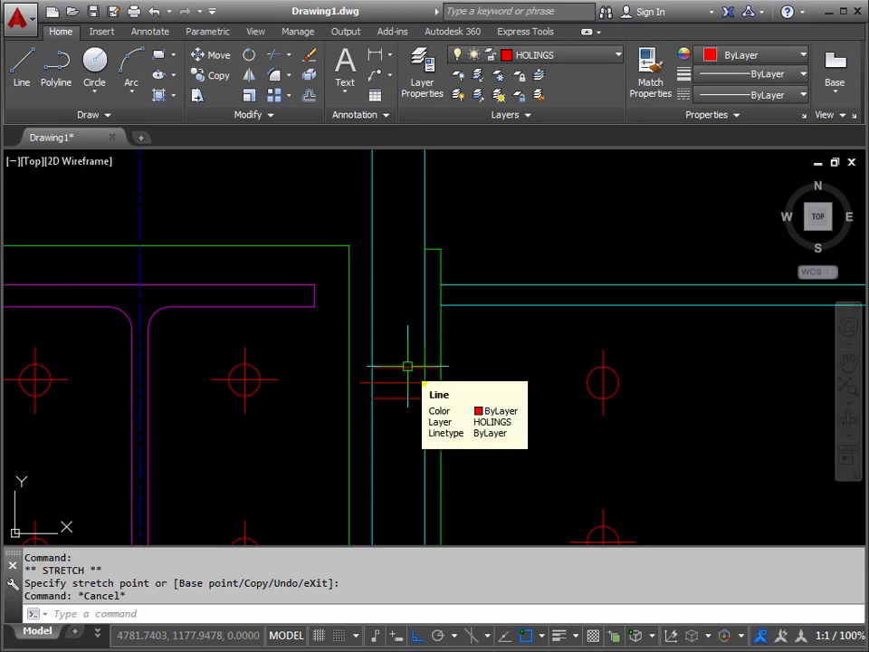
left_click(407, 366)
left_click(404, 399)
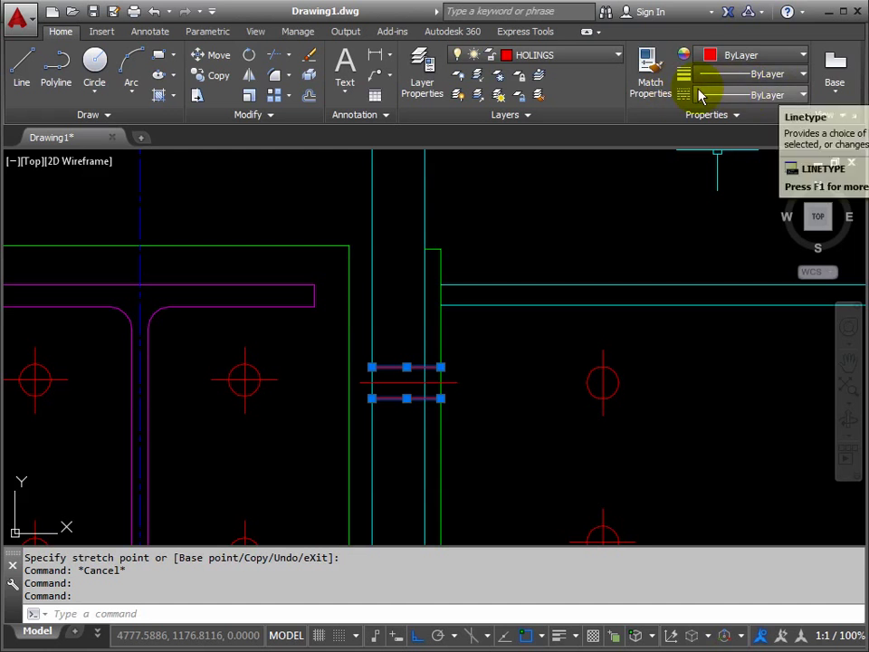
Load the HIDDEN2 linetype from acadiso.lin through the Linetype Manager.
left_click(803, 95)
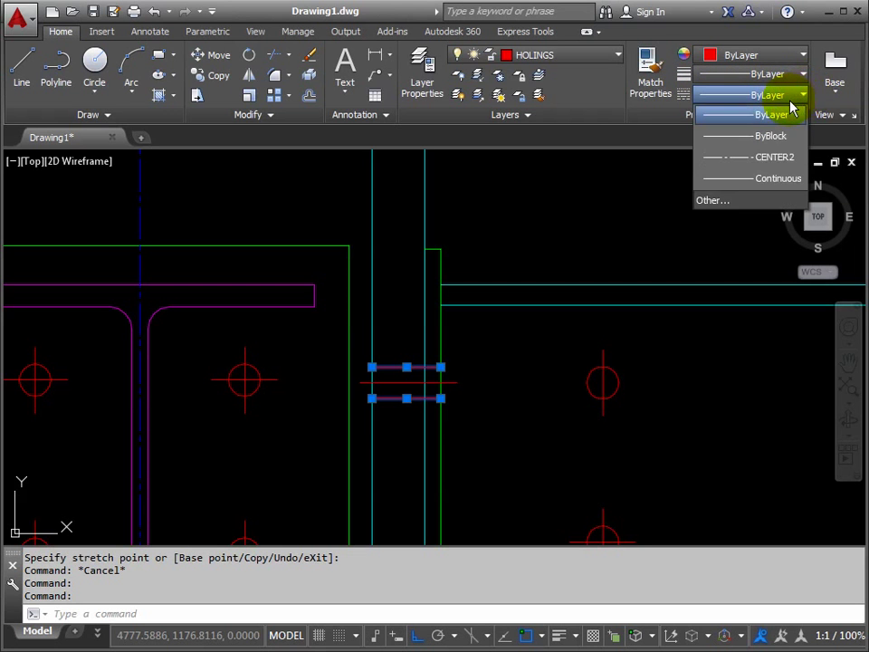
left_click(712, 203)
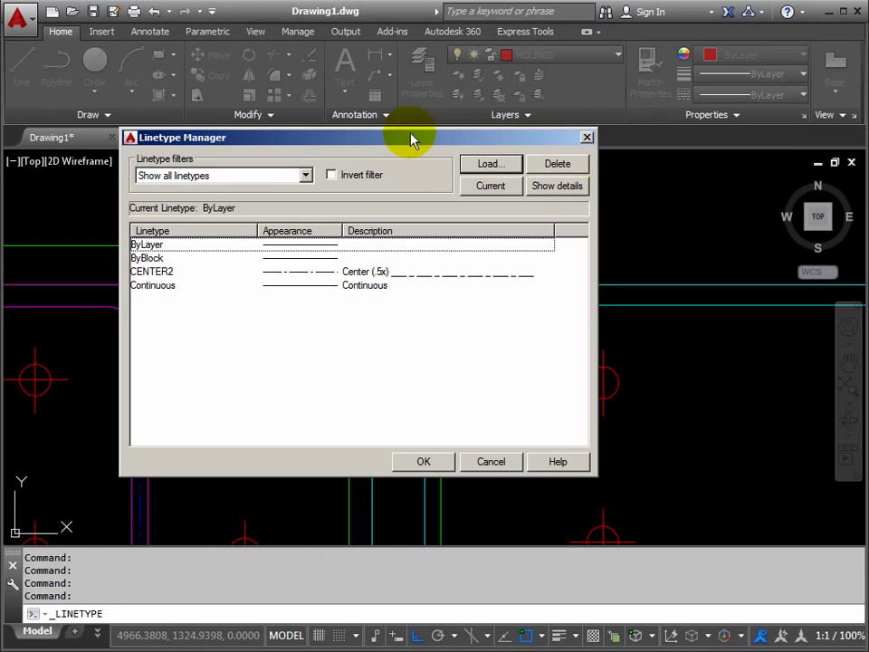
left_click_drag(411, 135, 532, 159)
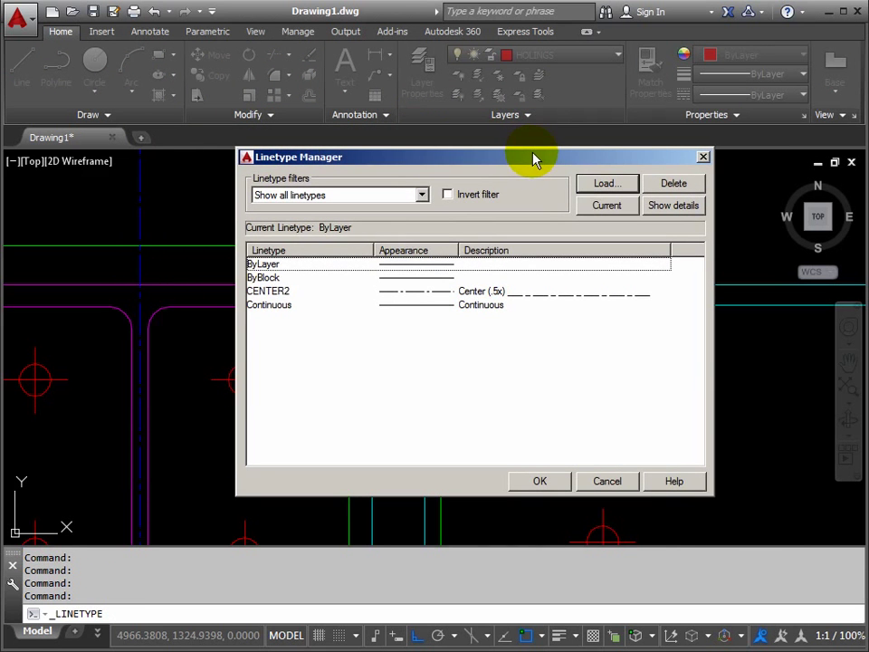
left_click(605, 184)
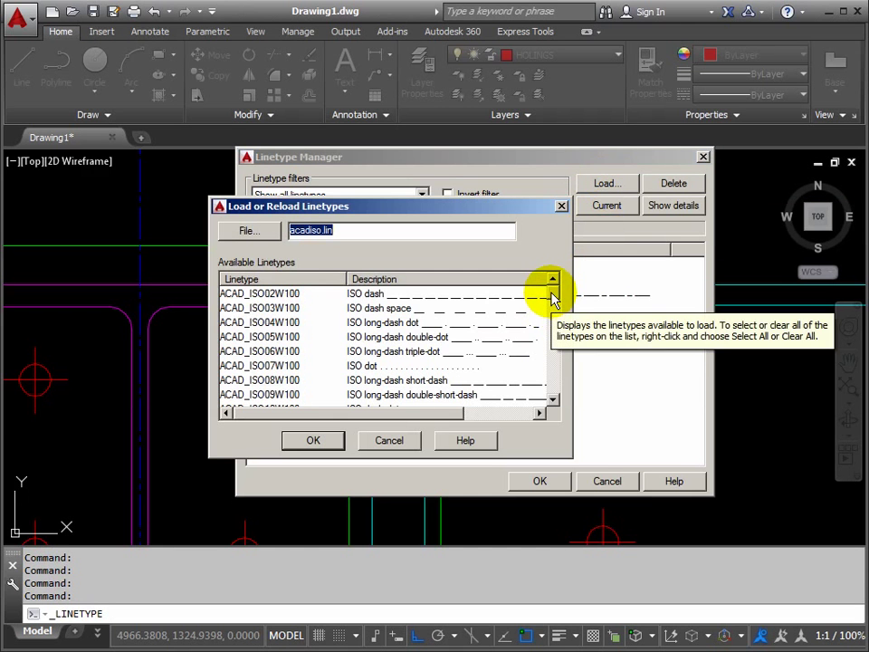
scroll(554, 299, "down", 6)
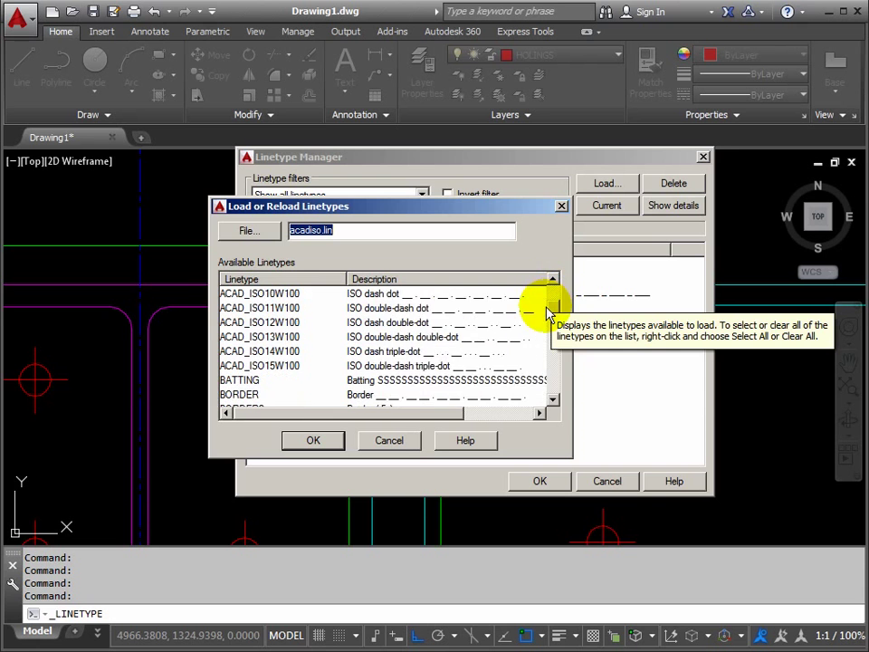
scroll(539, 344, "down", 5)
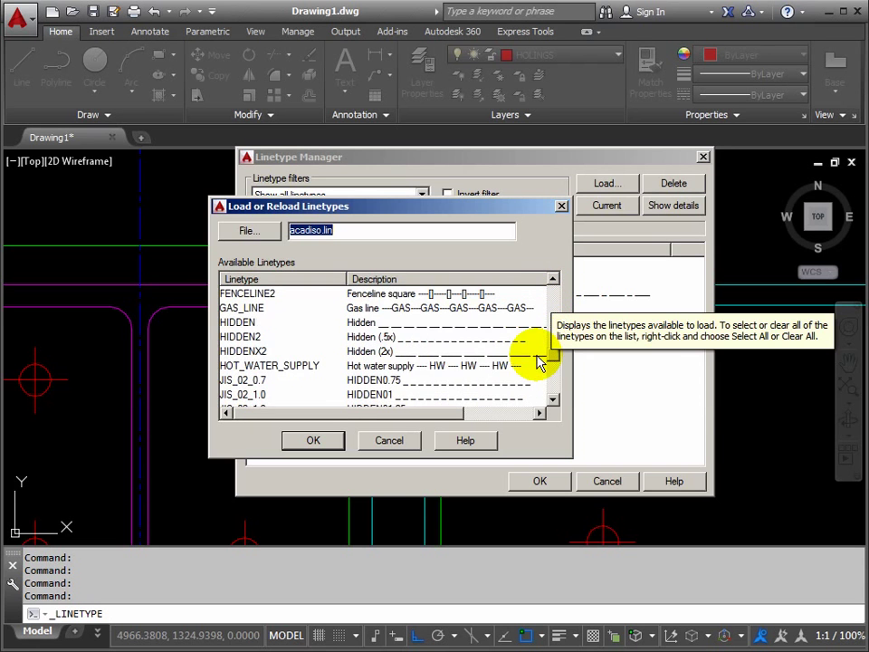
left_click(240, 337)
left_click(313, 440)
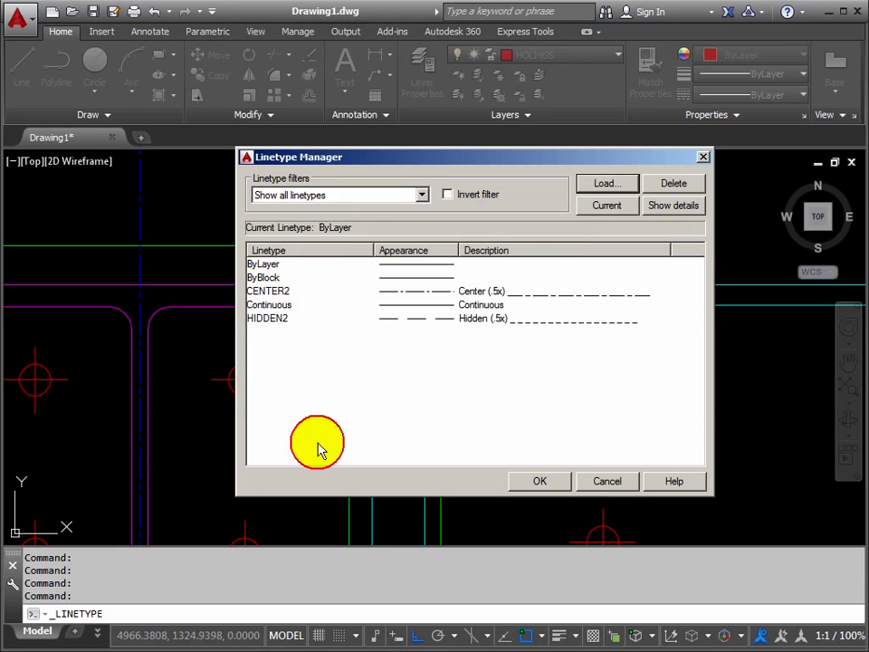
left_click(276, 322)
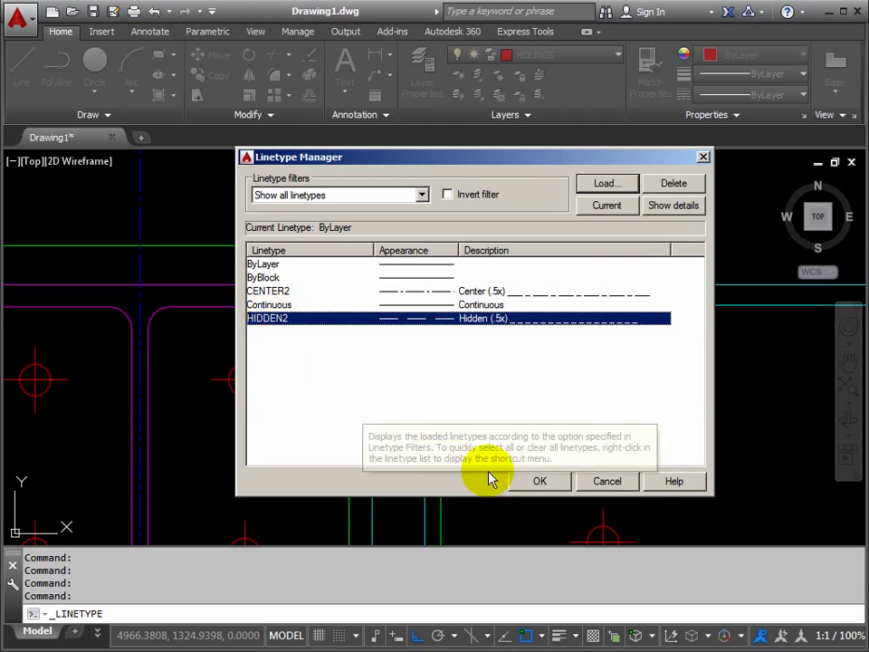
left_click(546, 481)
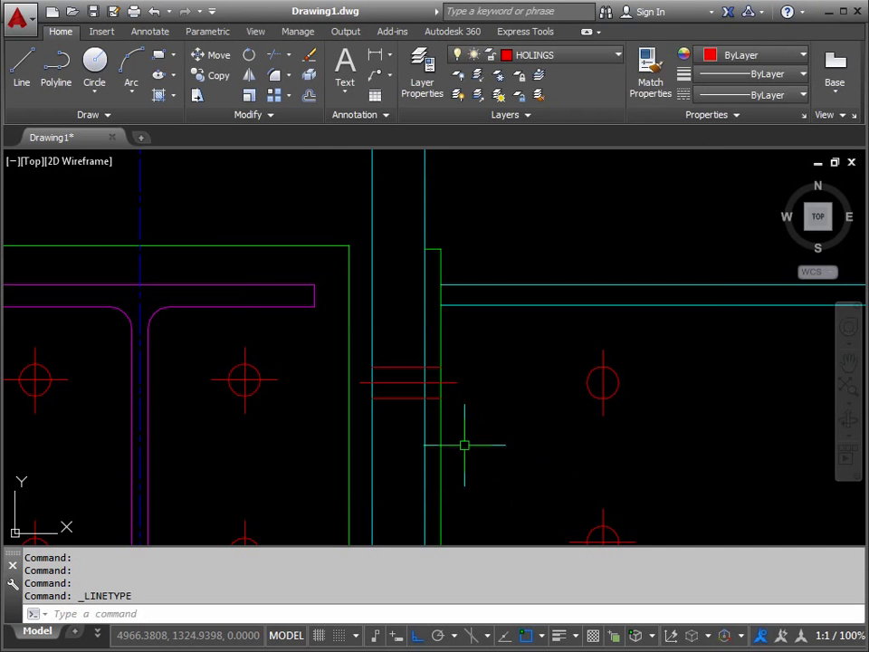
Change the upper and lower red hole lines to the HIDDEN2 linetype so they show dashed.
scroll(385, 395, "up", 5)
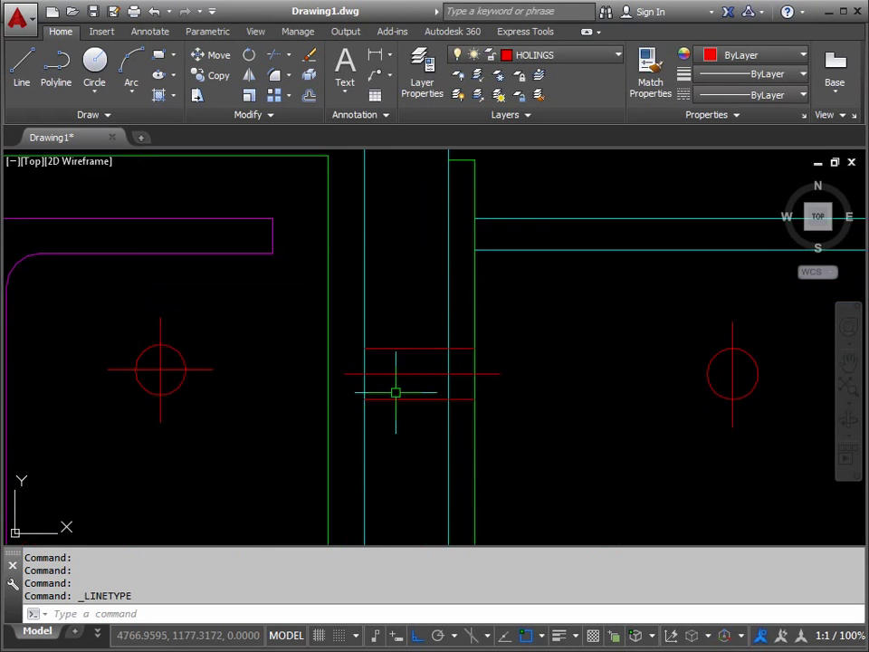
scroll(437, 381, "down", 2)
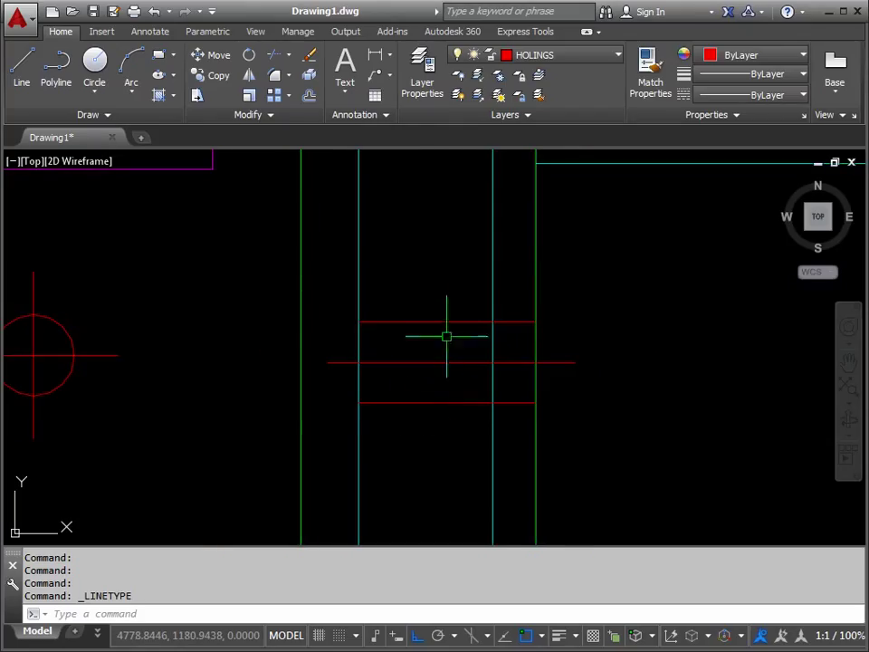
left_click(451, 402)
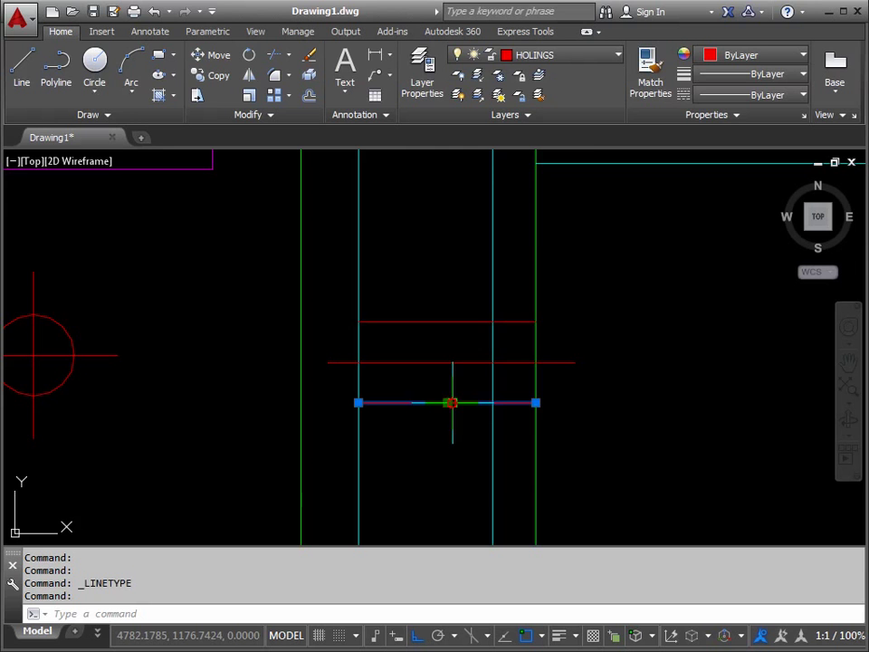
left_click(455, 321)
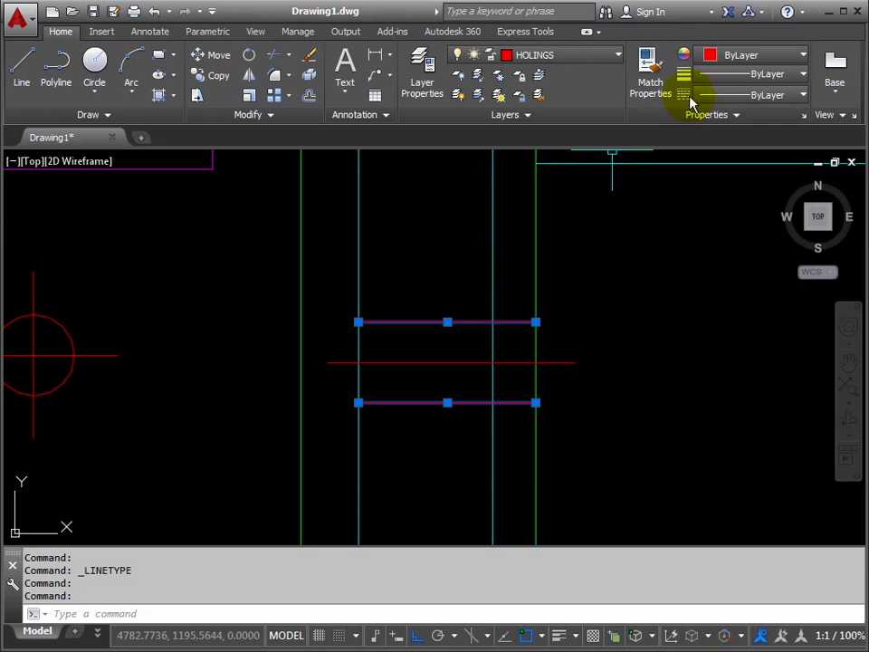
left_click(803, 95)
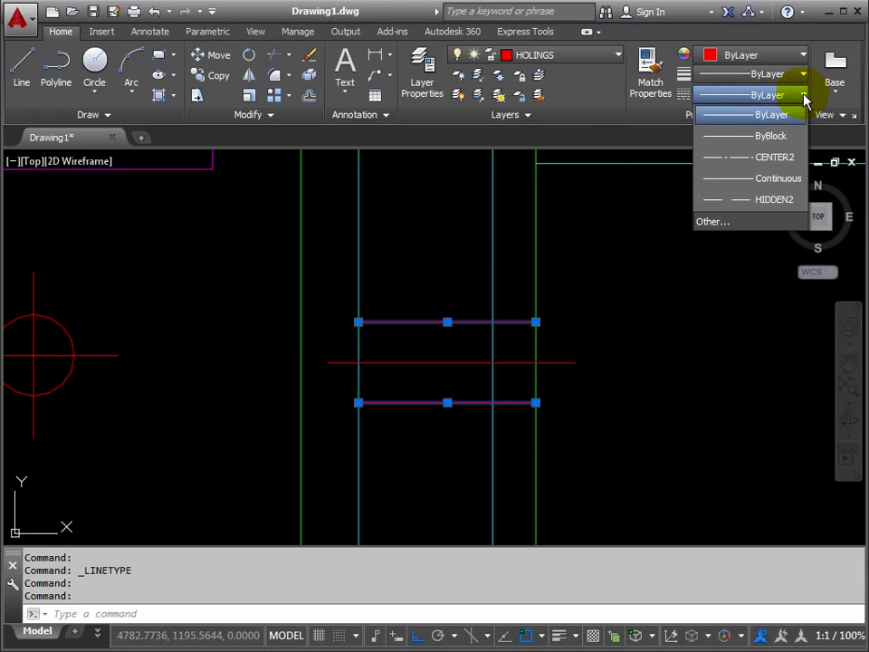
left_click(758, 203)
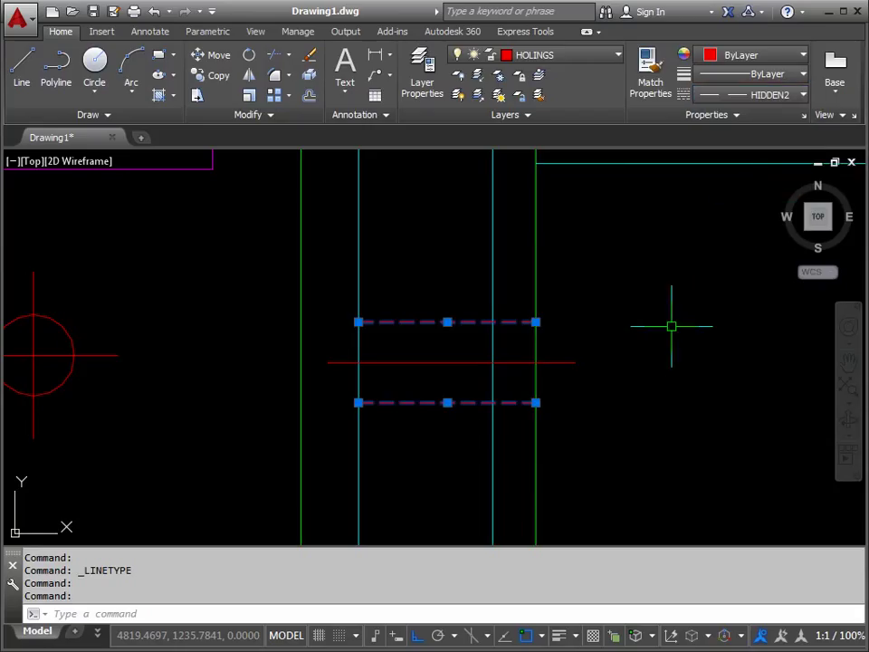
key("Escape")
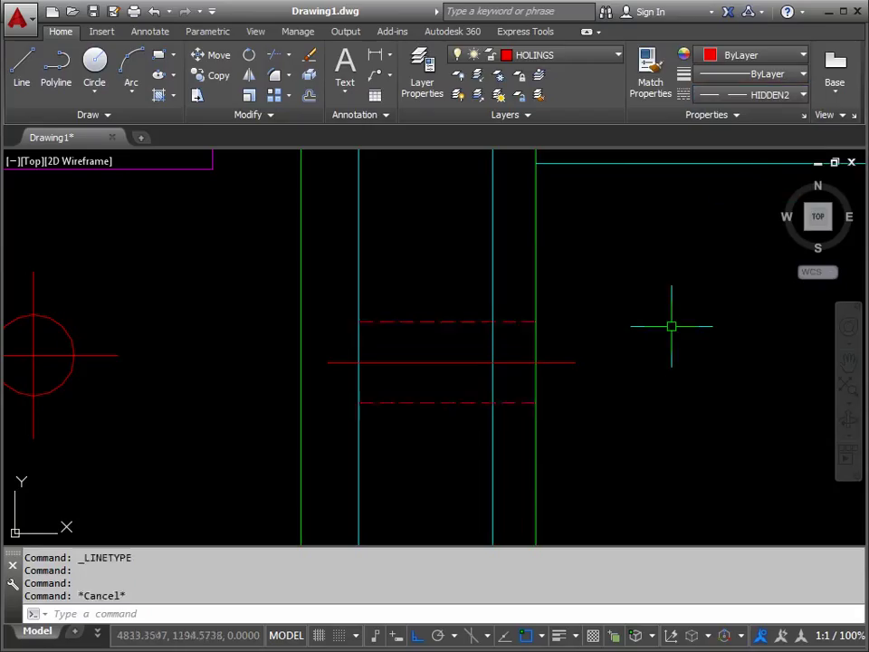
scroll(652, 340, "down", 3)
mouse_move(652, 340)
middle_mouse_down()
mouse_move(636, 375)
mouse_move(598, 375)
middle_mouse_up()
scroll(473, 328, "up", 4)
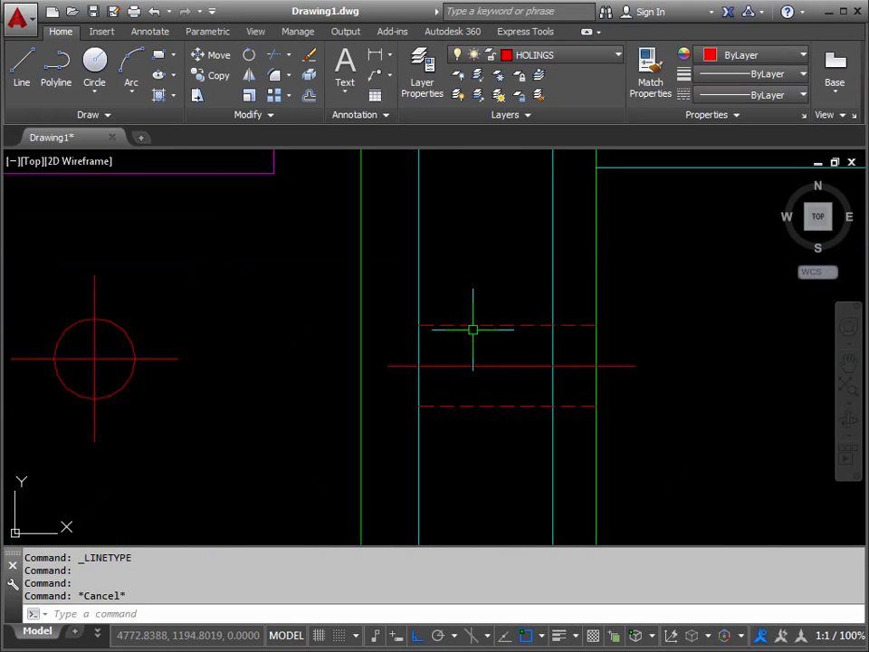
scroll(496, 339, "down", 2)
scroll(496, 339, "down", 3)
scroll(489, 342, "up", 3)
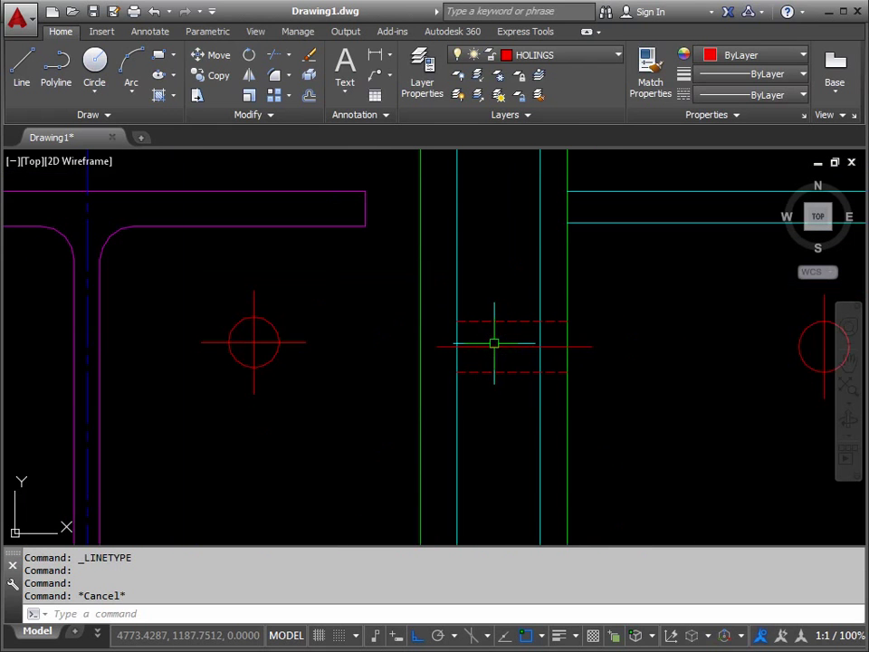
scroll(480, 326, "up", 2)
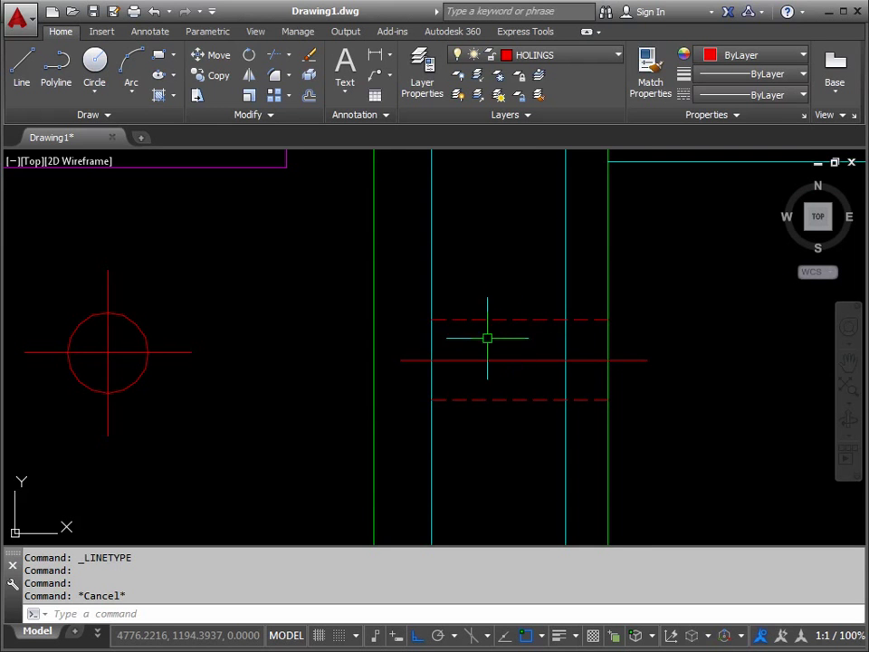
scroll(494, 339, "down", 2)
middle_click_drag(526, 339, 462, 357)
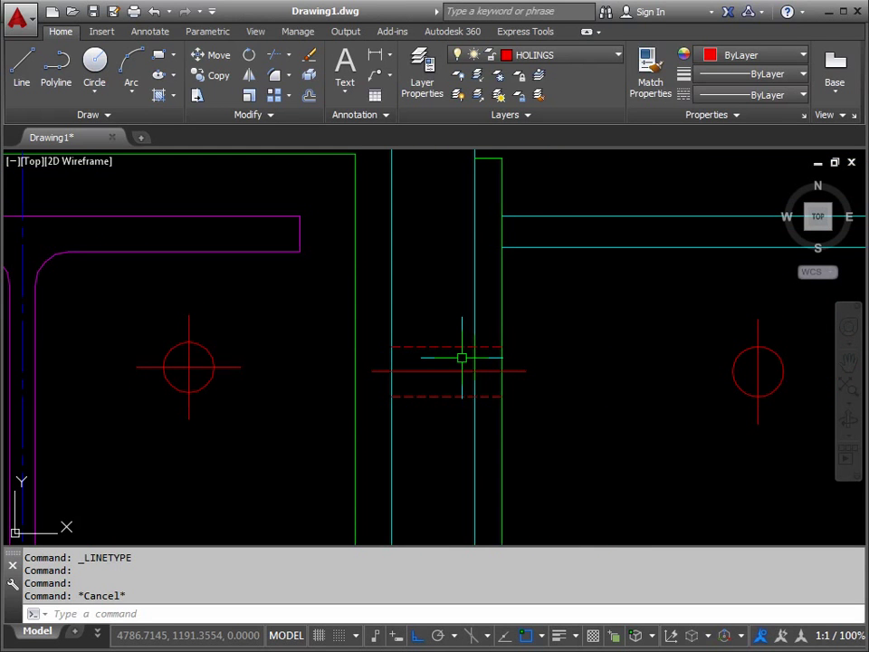
Set the global linetype scale (LTS) to 2.
type("TS")
key("Return")
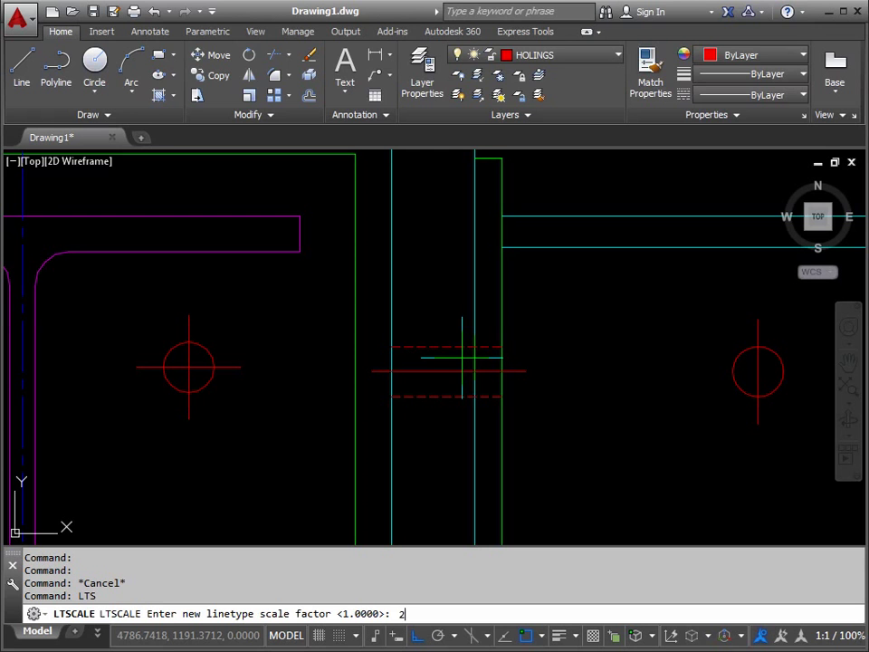
key("Return")
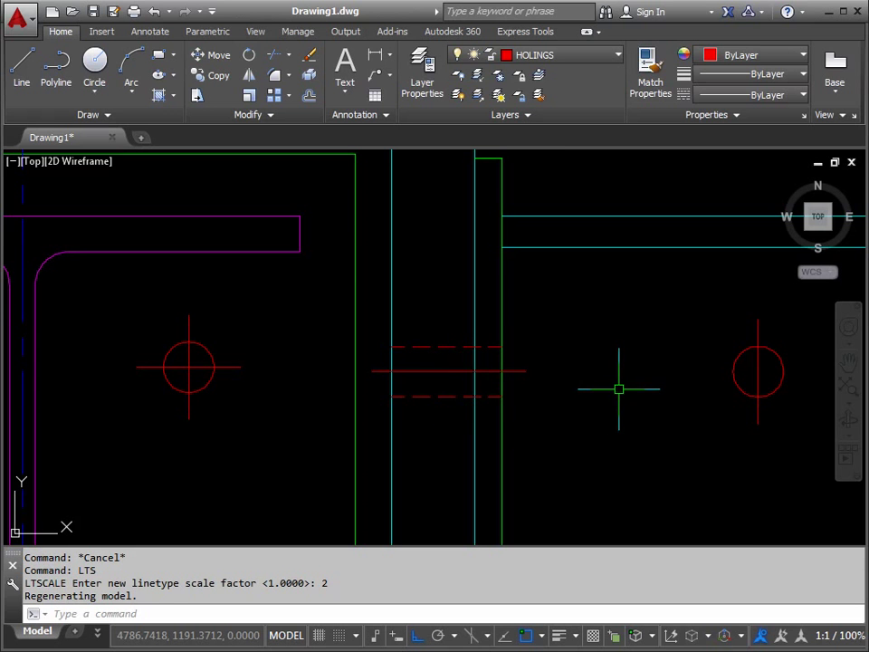
scroll(619, 389, "down", 3)
middle_click_drag(639, 407, 530, 280)
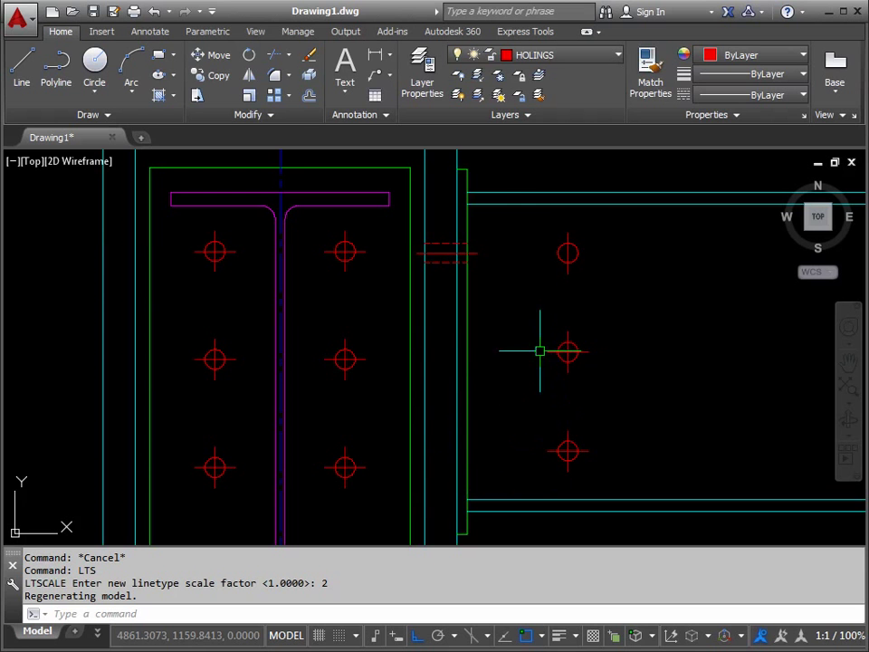
Copy the three top-hole red lines to the middle and bottom hole centres.
left_click(215, 80)
left_click(442, 246)
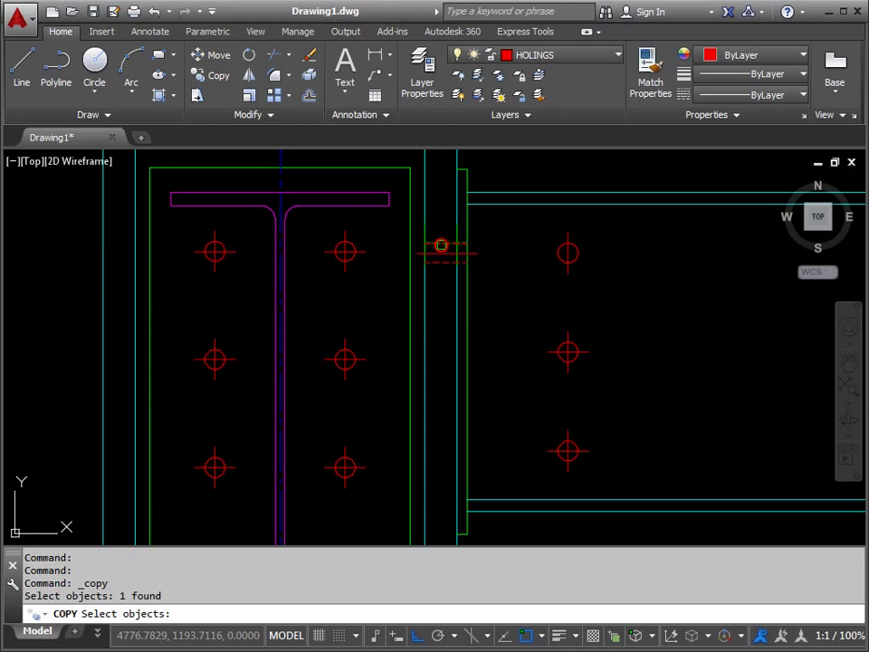
left_click(441, 254)
left_click(440, 263)
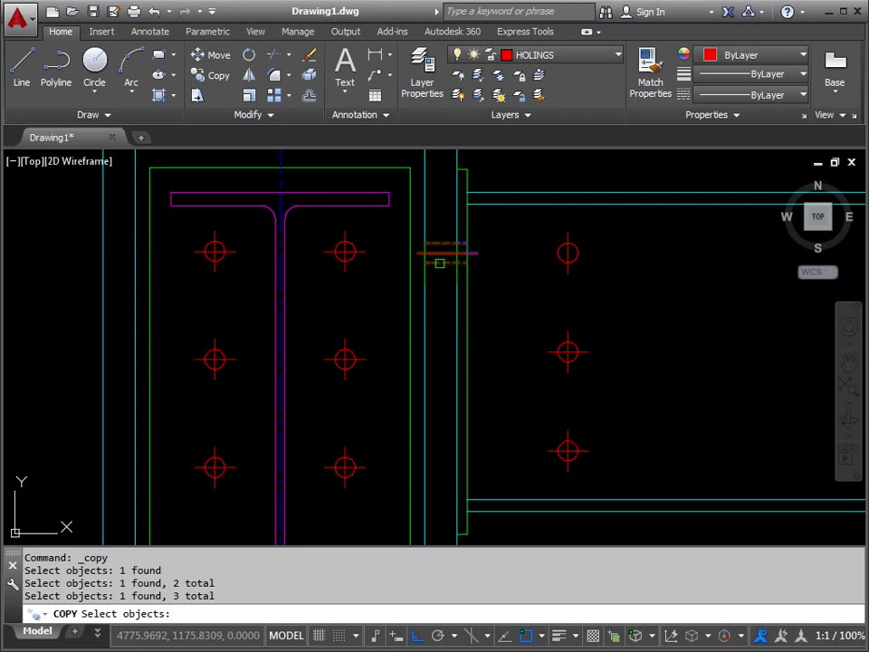
key("Return")
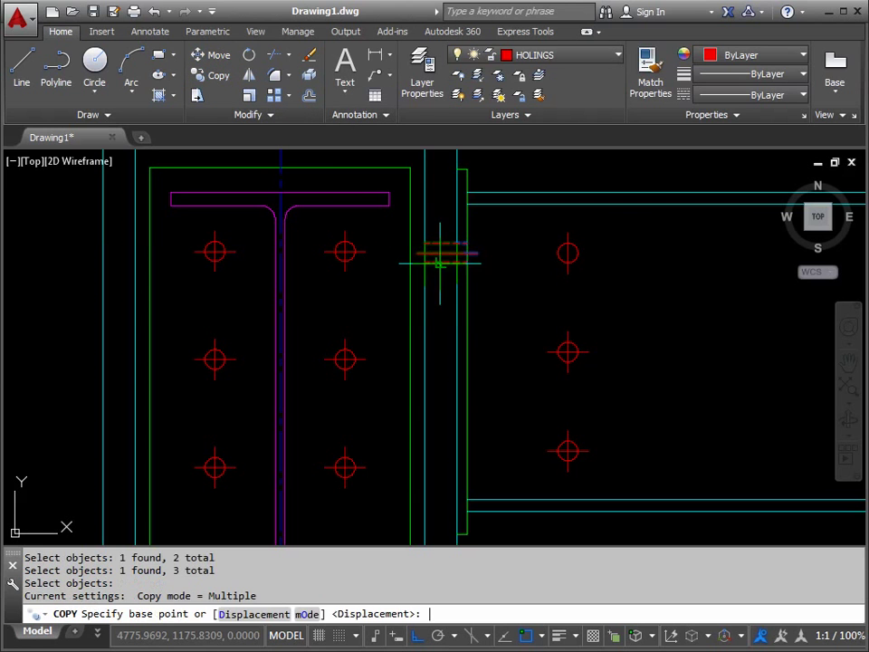
left_click(568, 253)
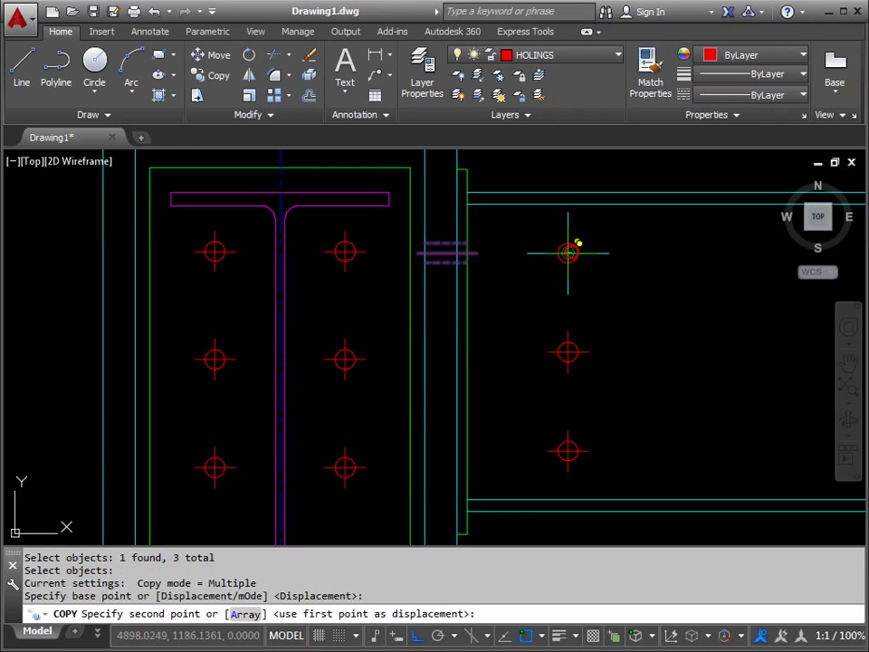
left_click(567, 352)
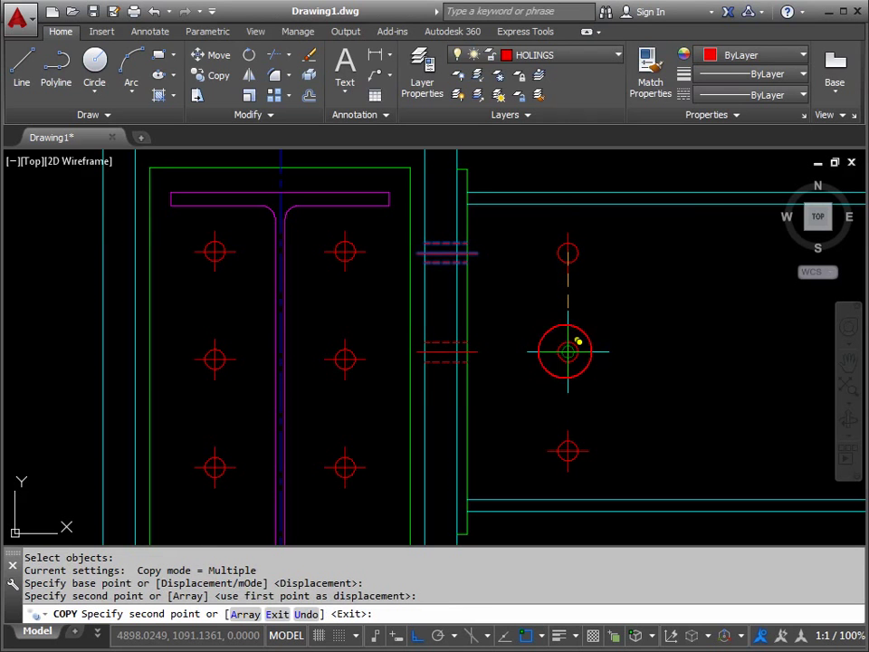
left_click(568, 450)
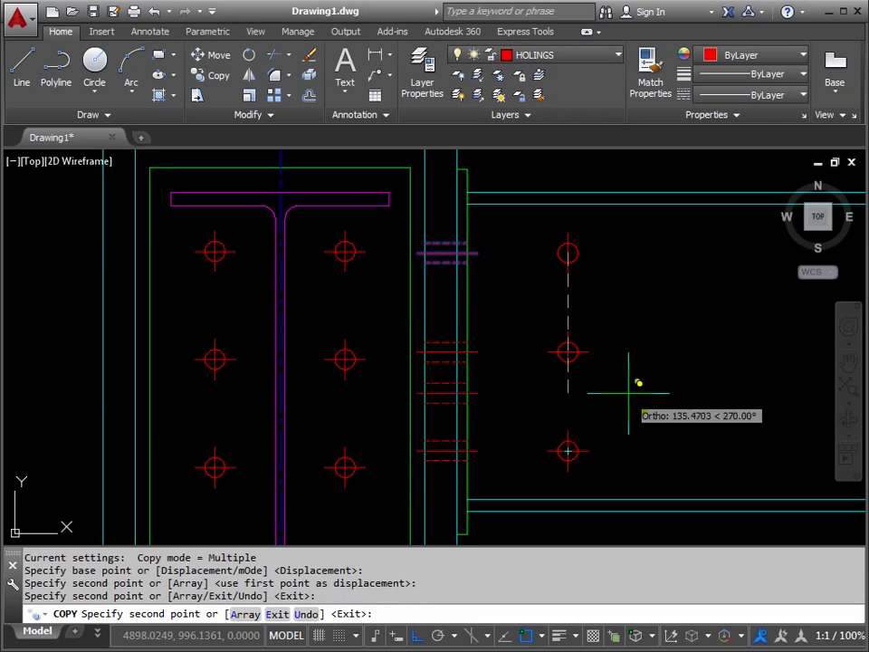
key("Return")
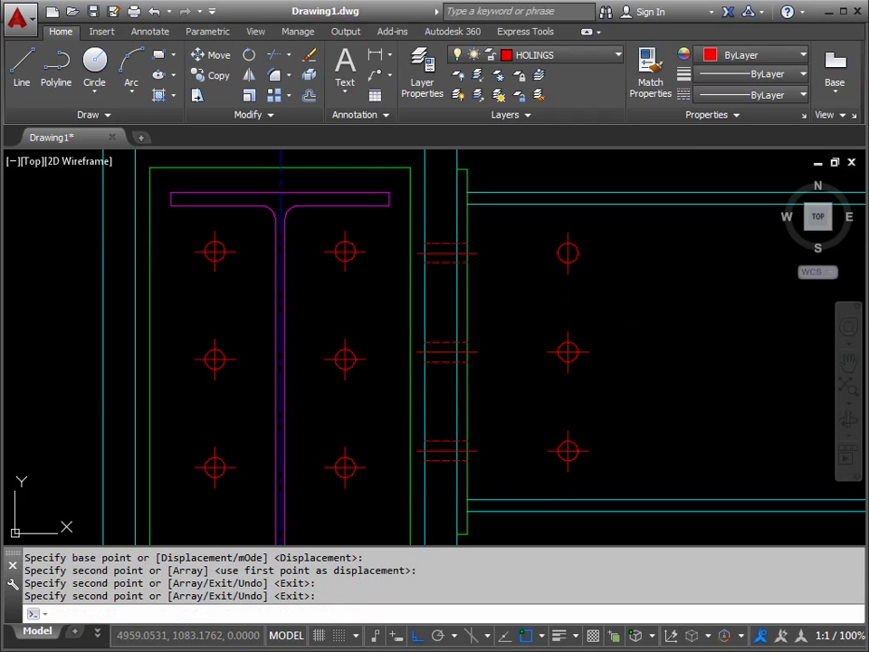
Erase the three beam bolt symbols on the right.
left_click(601, 221)
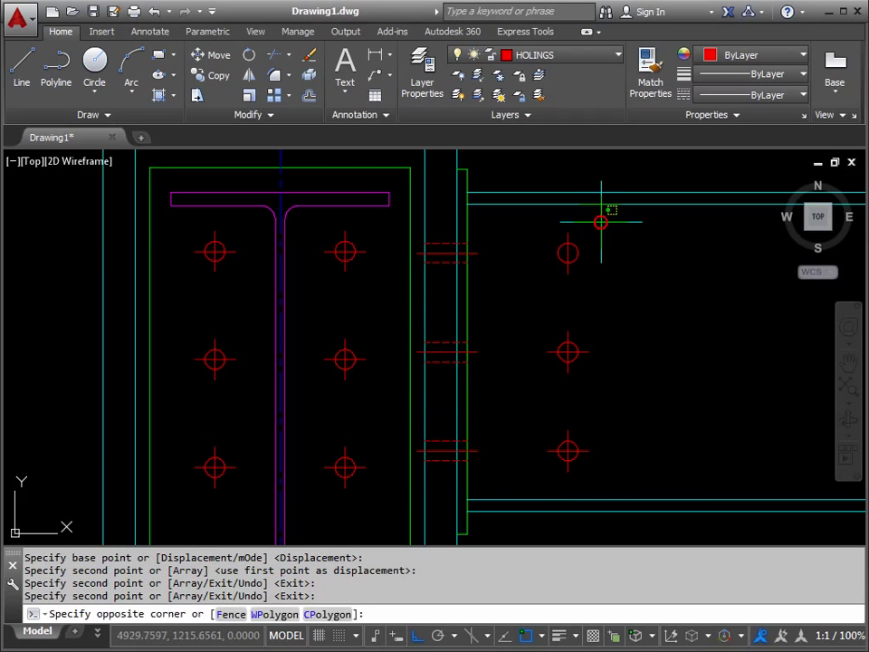
left_click(533, 466)
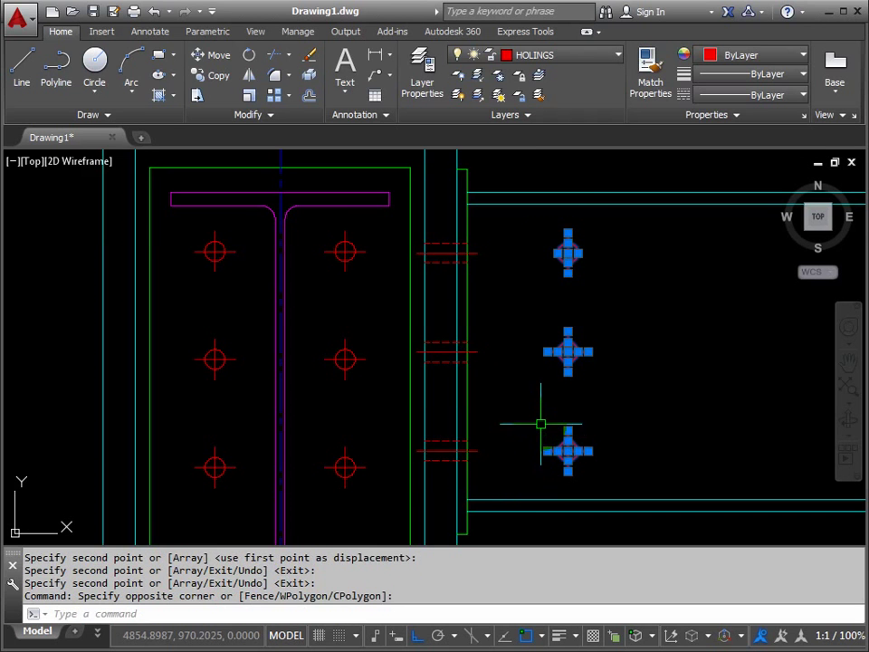
key("Delete")
Stretch the four beam-end lines leftward toward the column to shorten the beam flanges.
scroll(562, 369, "down", 5)
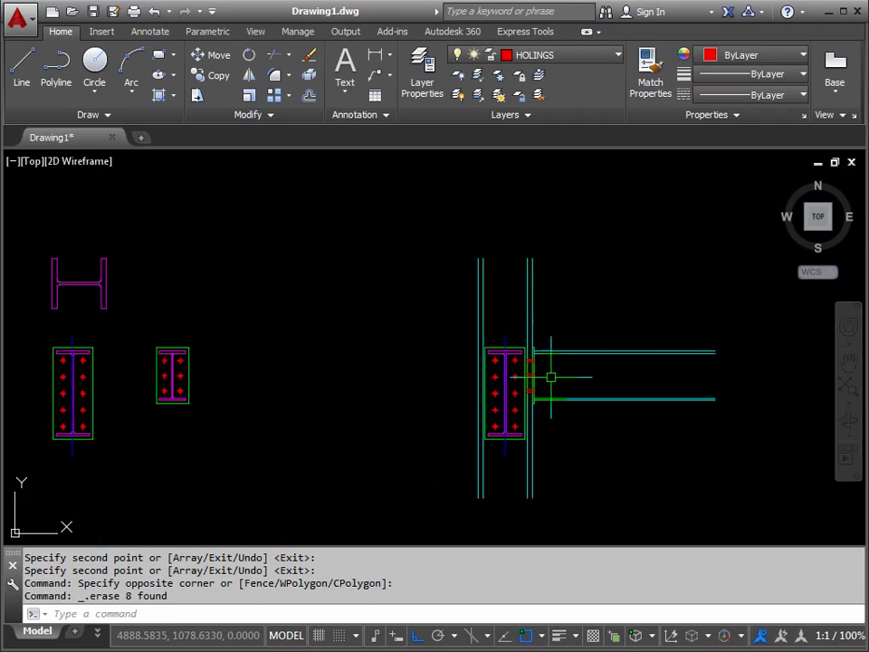
scroll(492, 316, "up", 4)
scroll(458, 337, "down", 2)
middle_click_drag(456, 338, 377, 328)
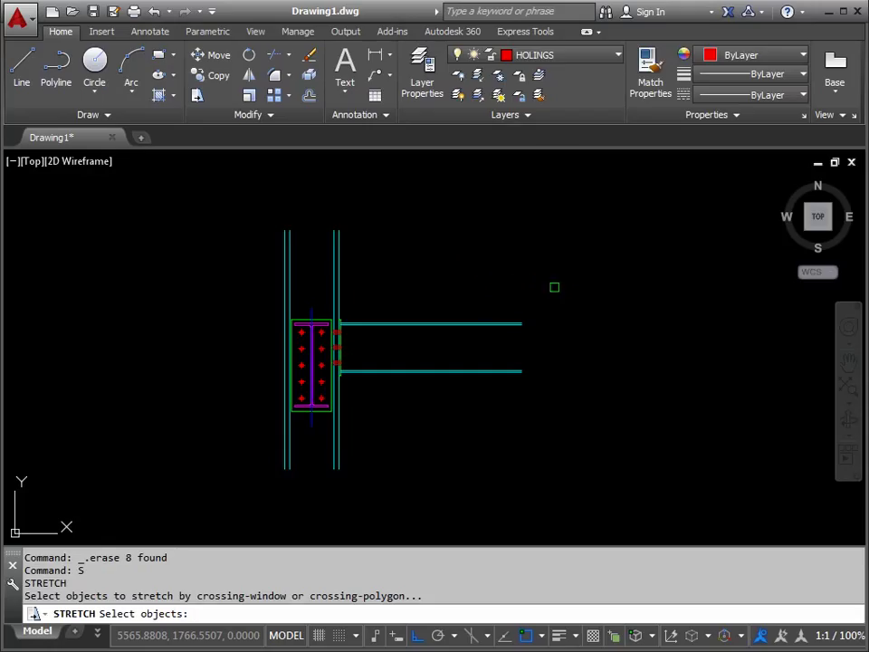
left_click(560, 284)
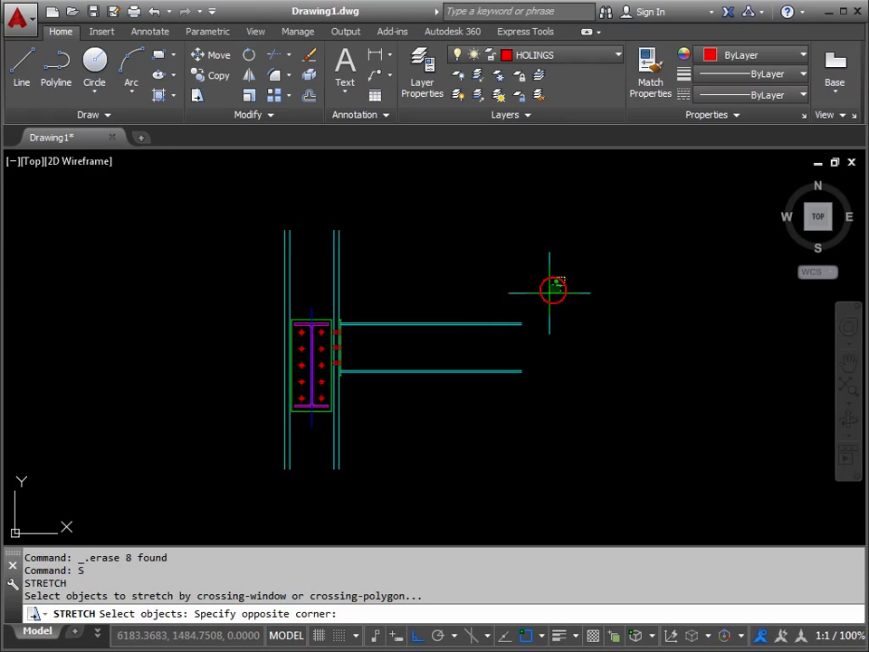
left_click(493, 400)
key("Return")
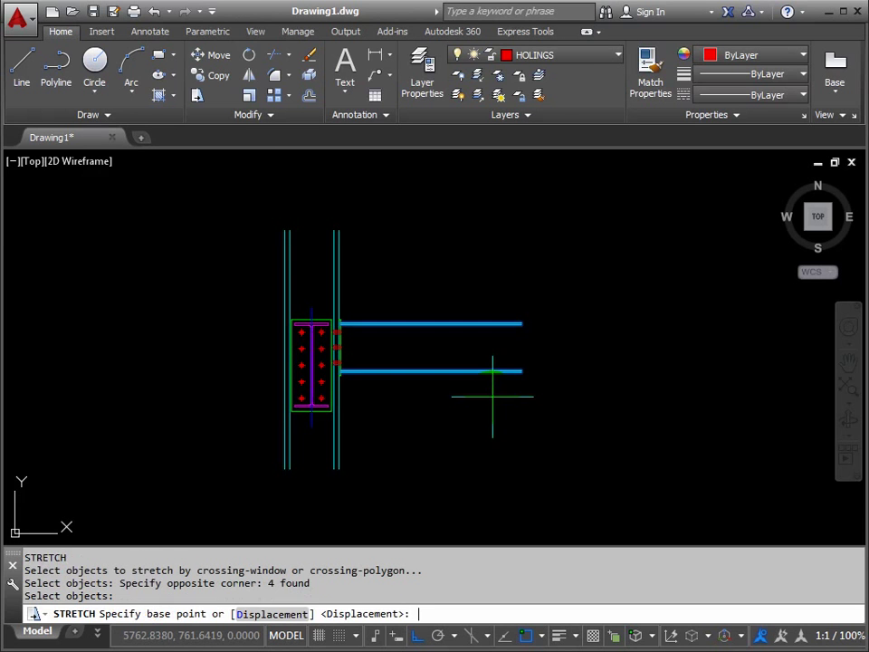
left_click(544, 251)
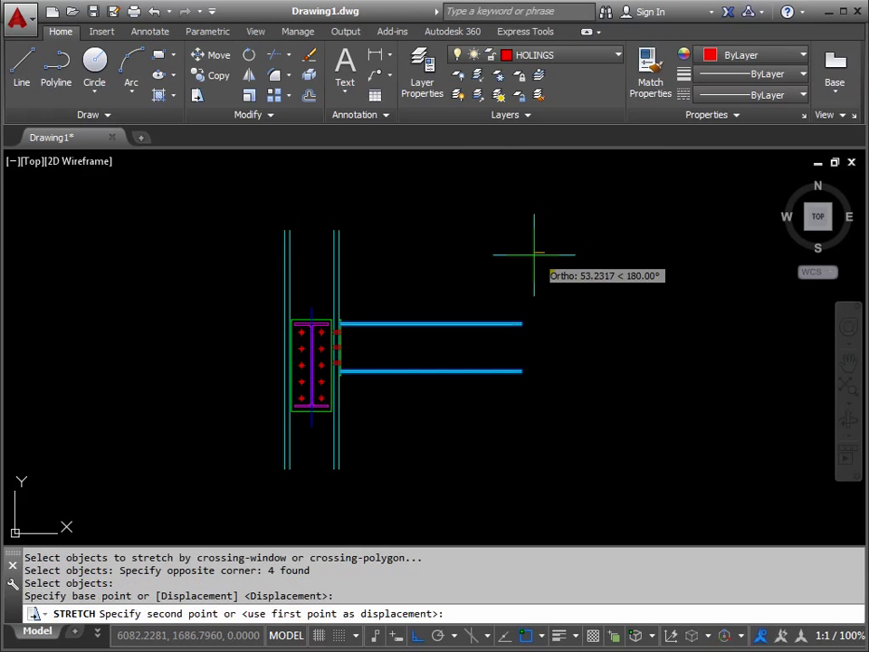
scroll(514, 262, "up", 2)
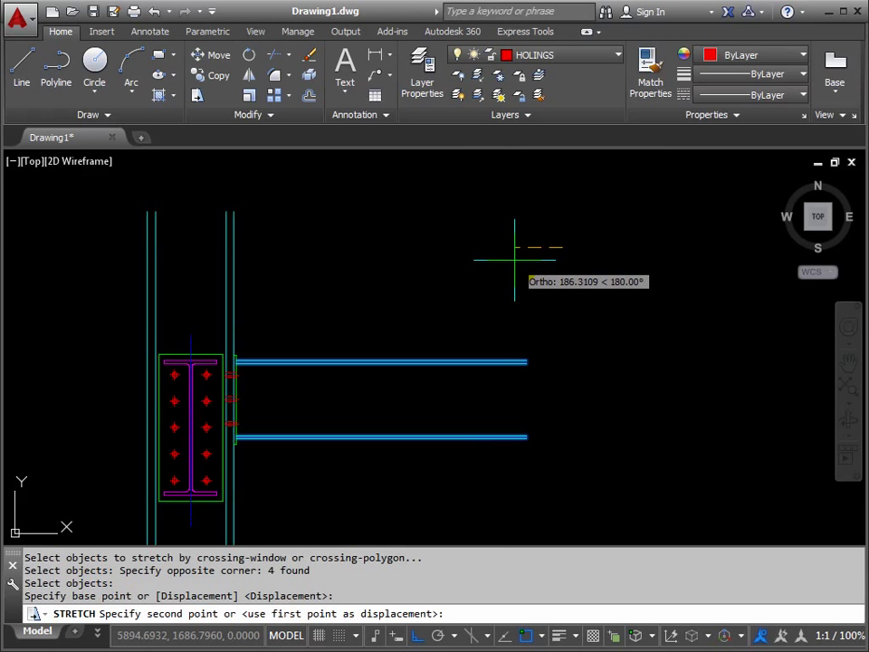
left_click(468, 254)
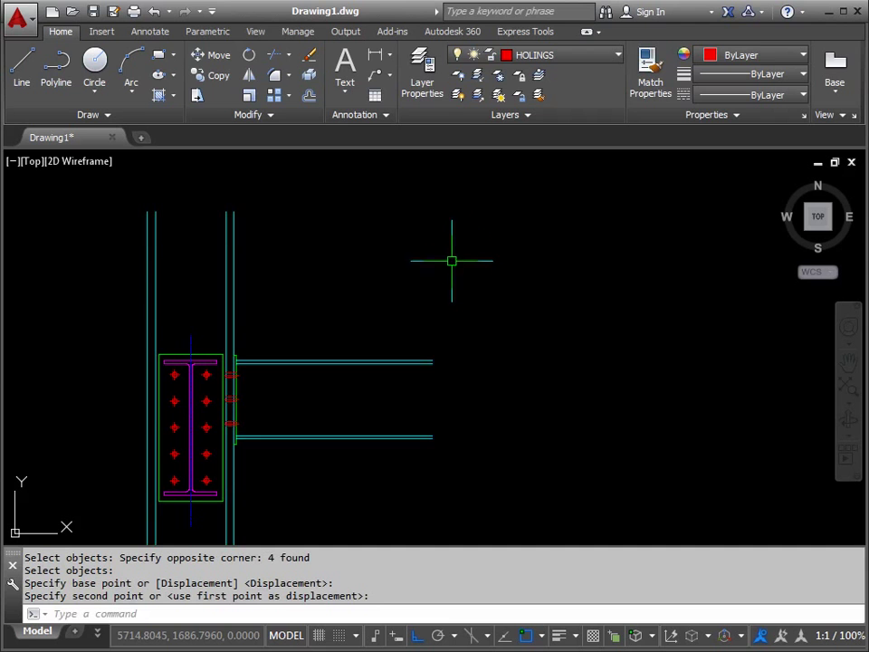
scroll(462, 266, "down", 2)
middle_click_drag(460, 267, 504, 256)
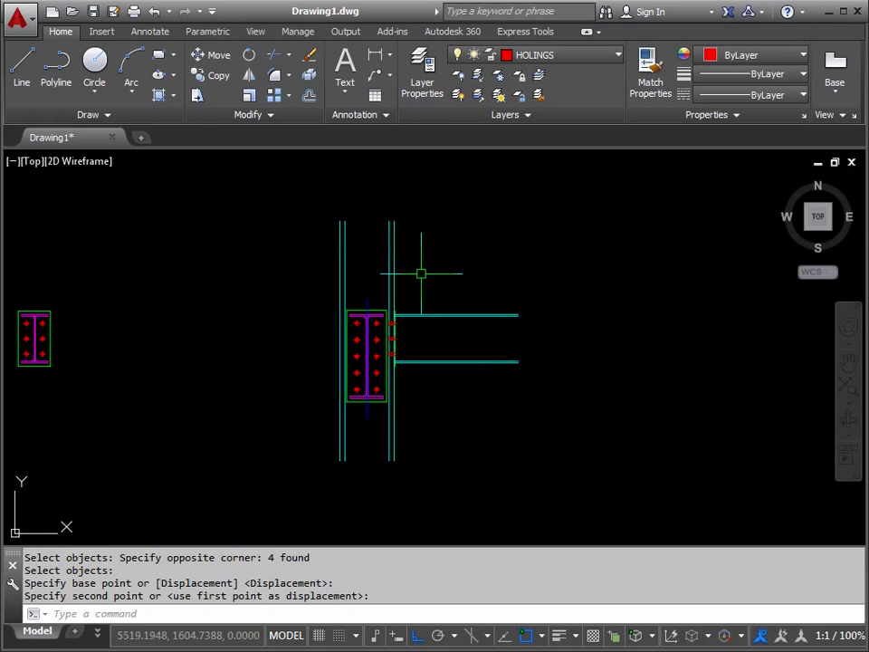
middle_click_drag(415, 272, 418, 270)
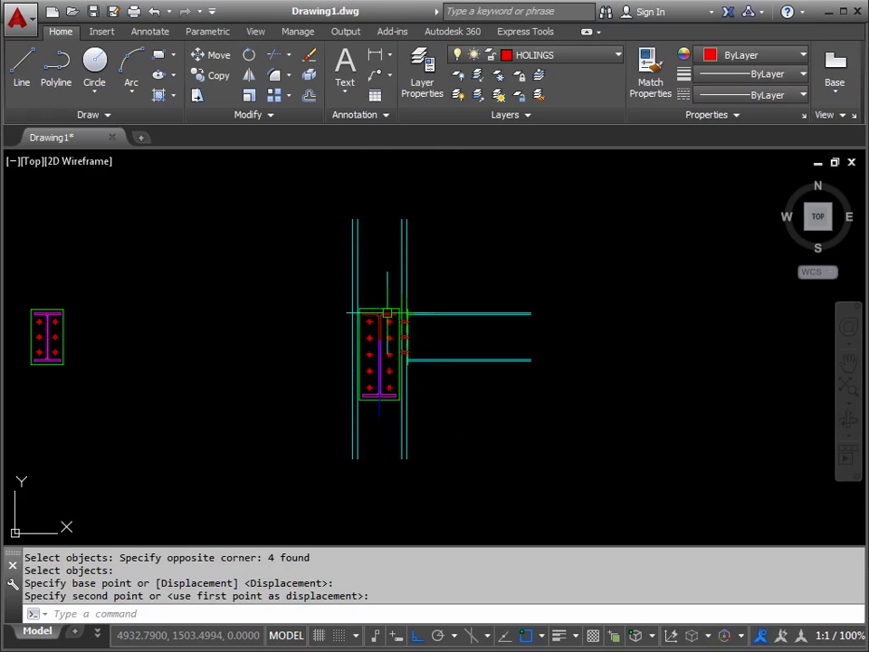
Set ANNOTATE as the current layer from the Layer dropdown, replacing HOLINGS.
middle_click_drag(375, 271, 386, 295)
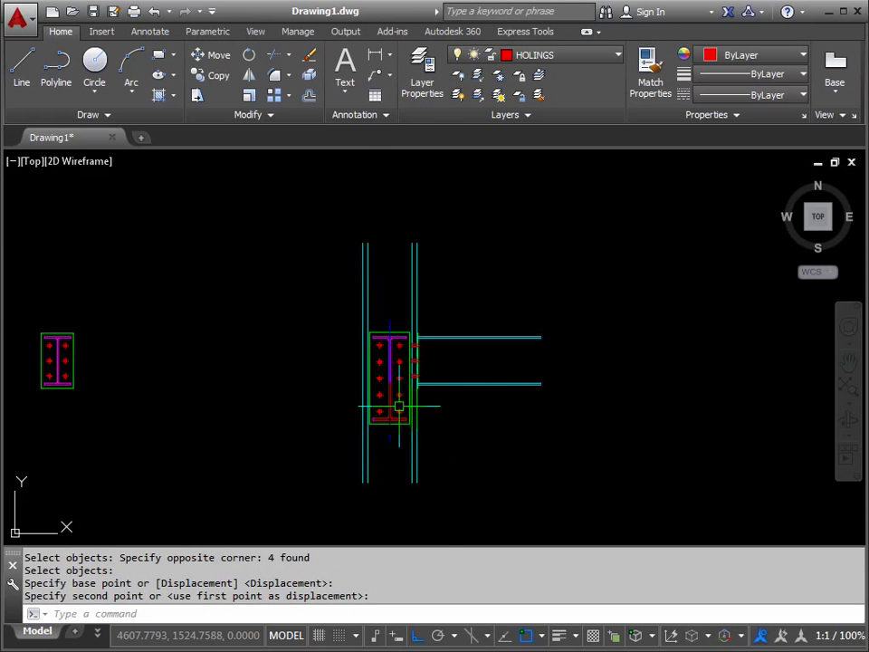
scroll(390, 380, "up", 4)
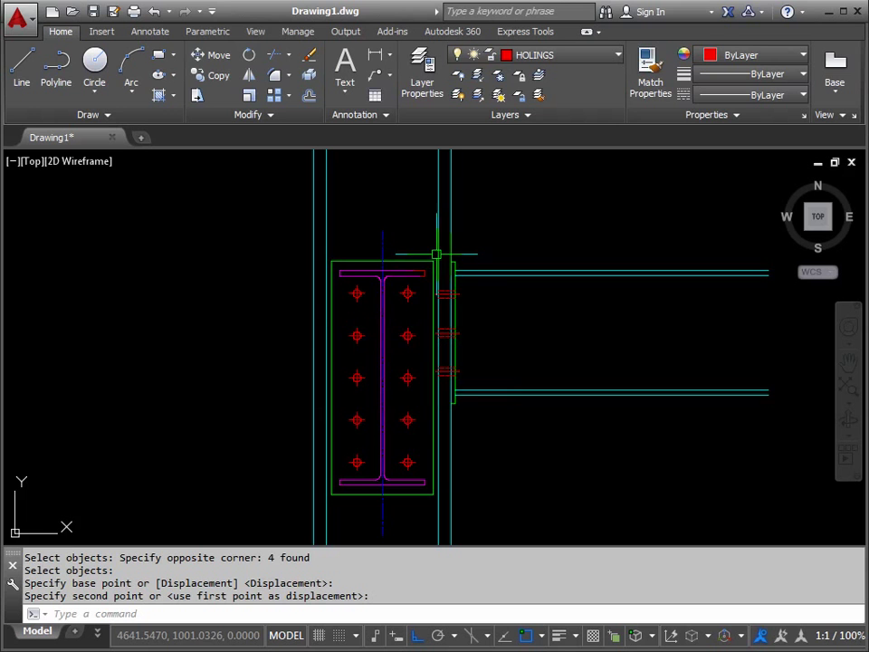
scroll(435, 271, "down", 4)
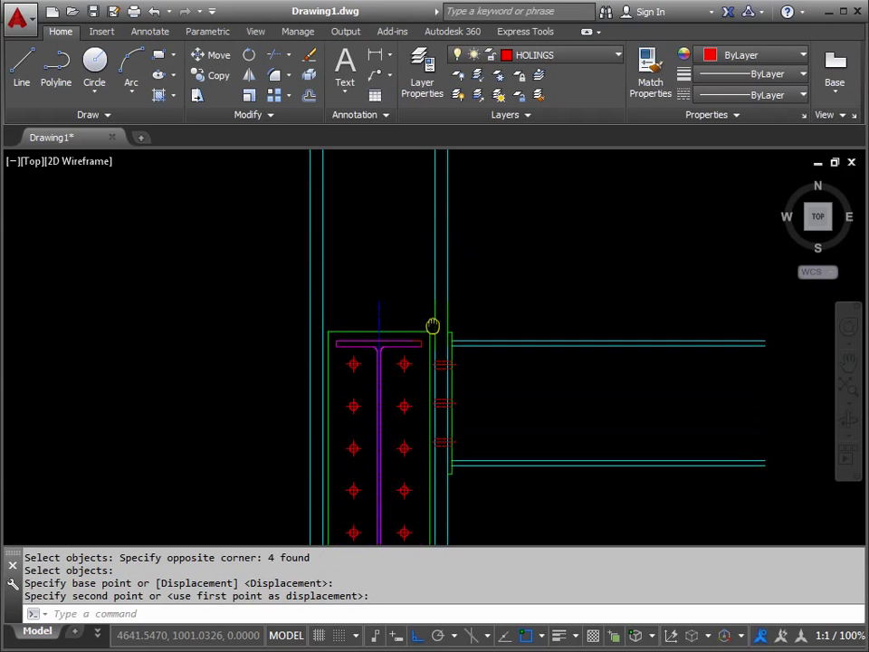
left_click(618, 57)
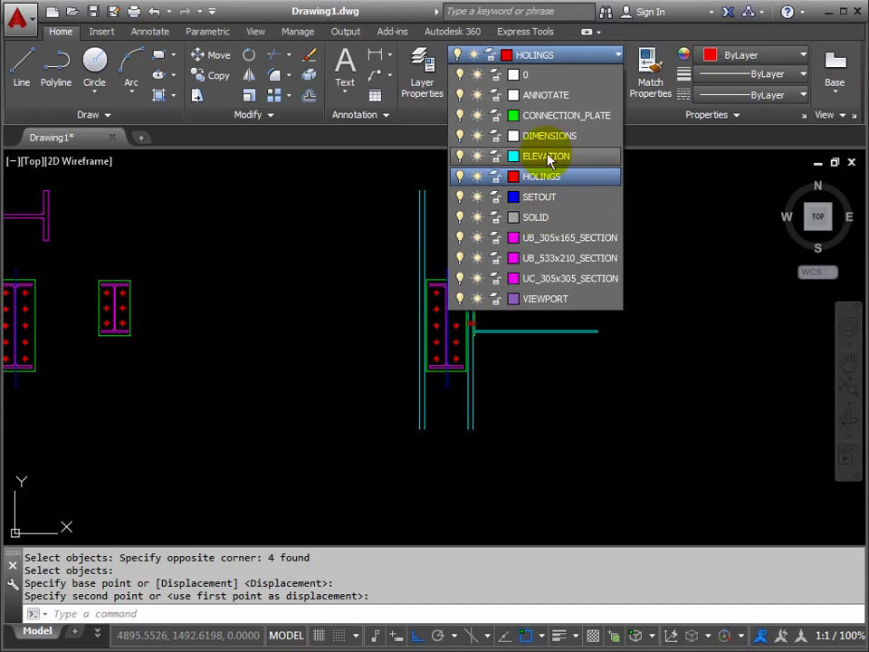
left_click(547, 96)
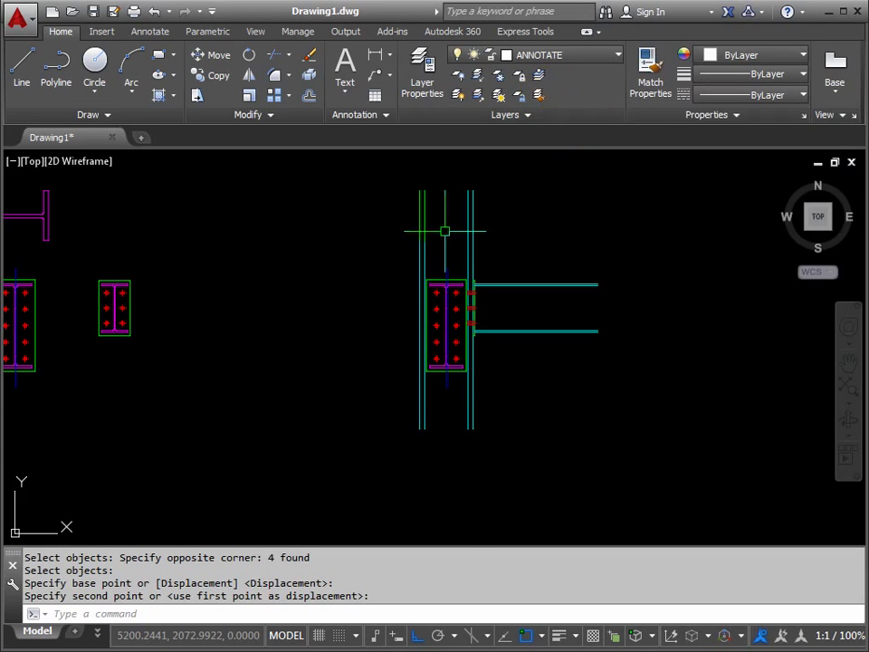
Draw a line between the column's top-left and top-right corners.
scroll(470, 208, "up", 4)
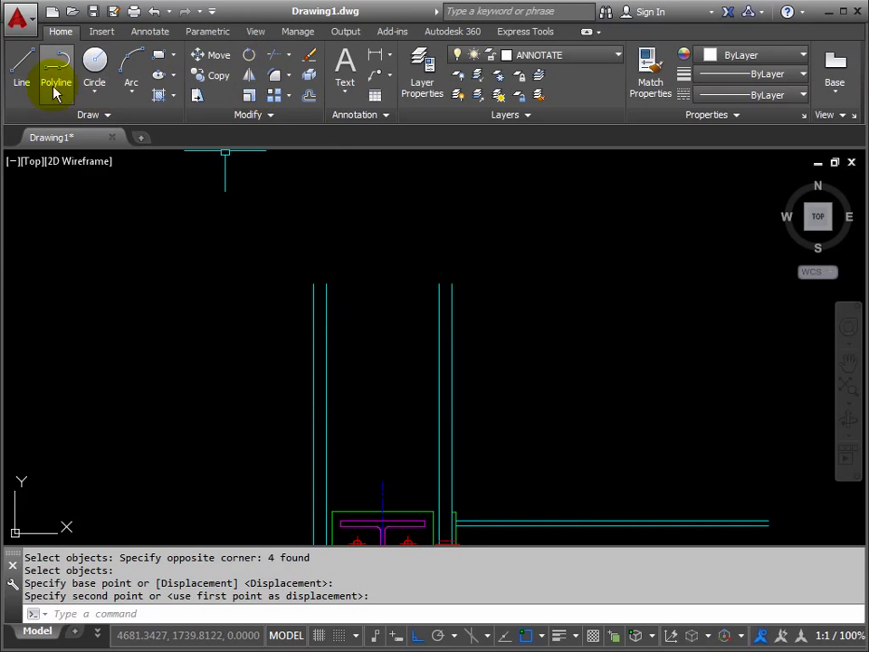
left_click(23, 70)
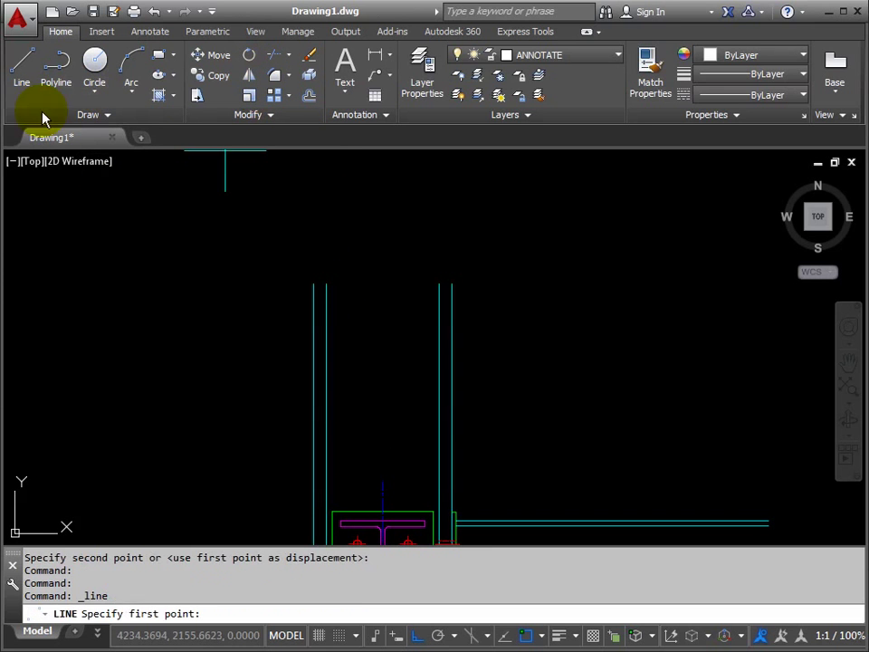
left_click(313, 284)
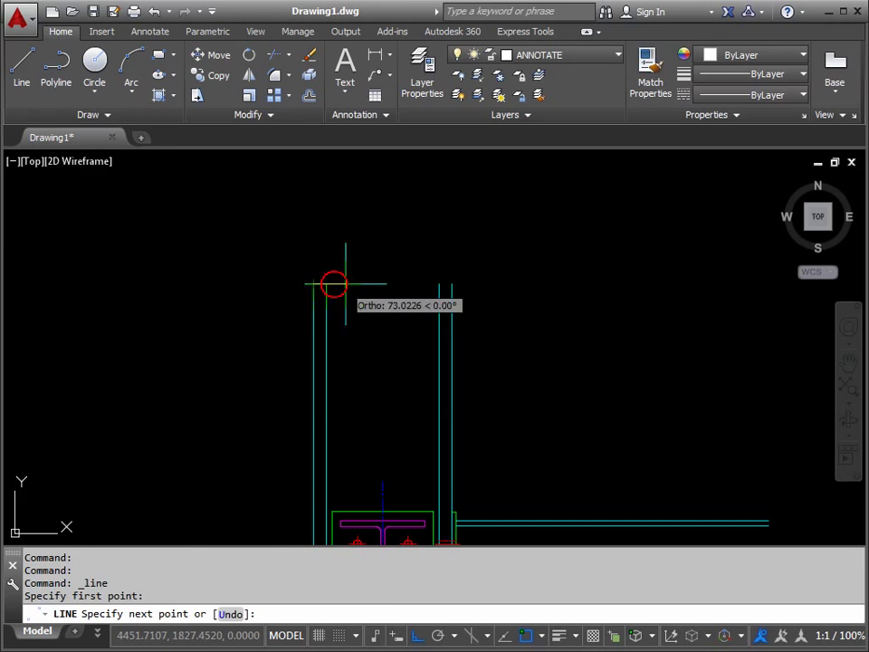
left_click(452, 284)
key("Return")
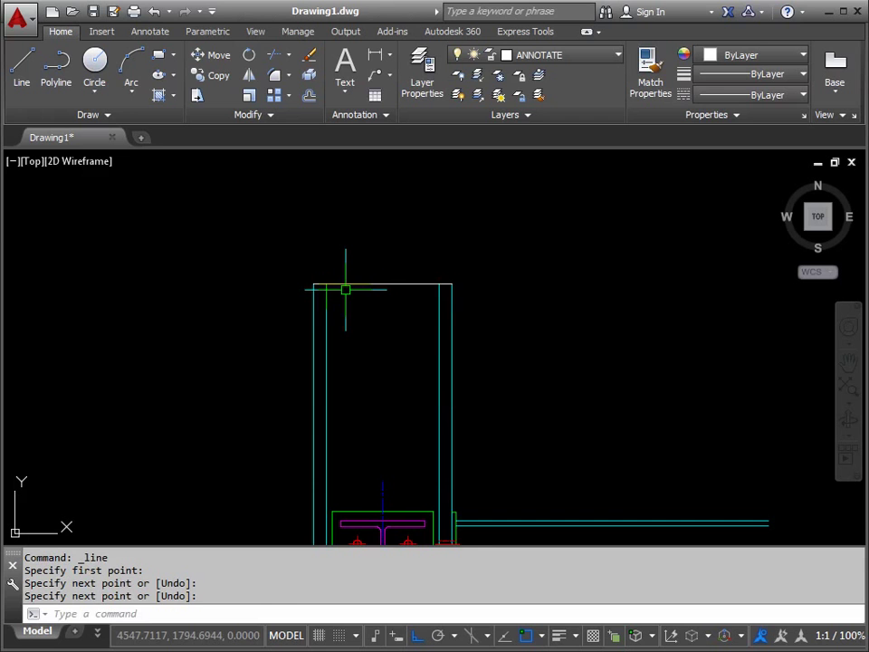
key("Escape")
Grip-stretch both ends of the top line outward past the column's sides.
scroll(344, 288, "up", 2)
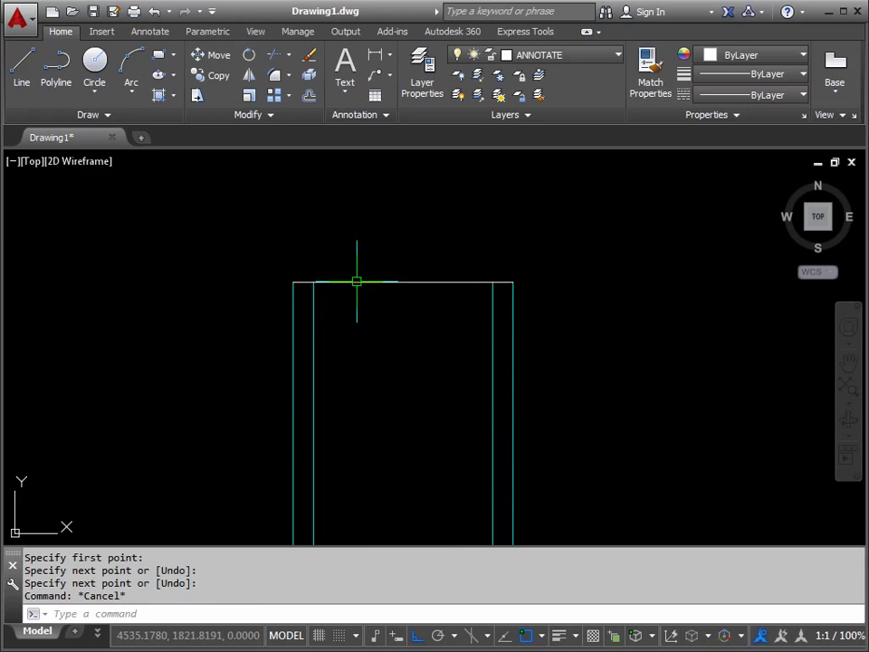
left_click(357, 282)
left_click(292, 281)
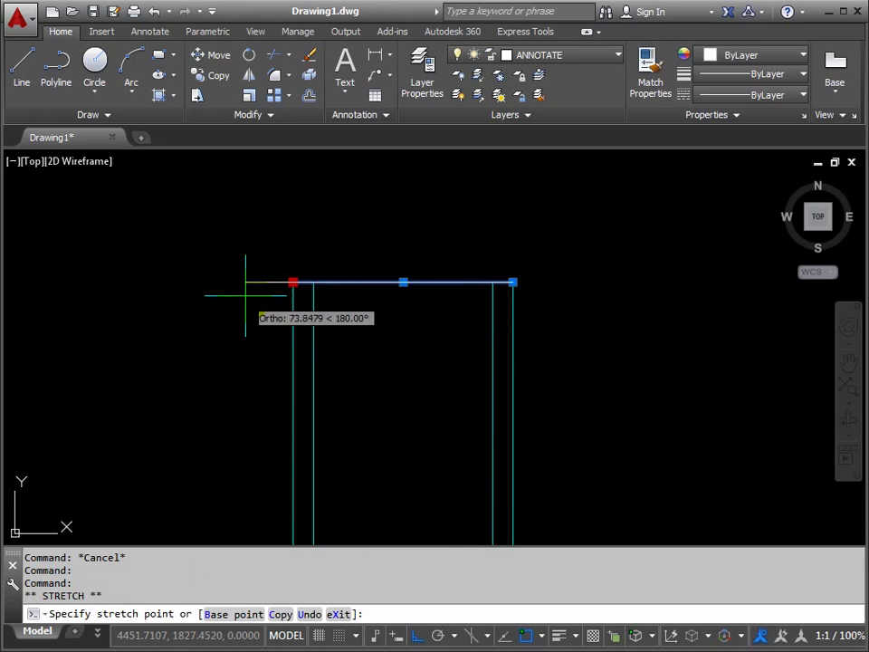
left_click(251, 294)
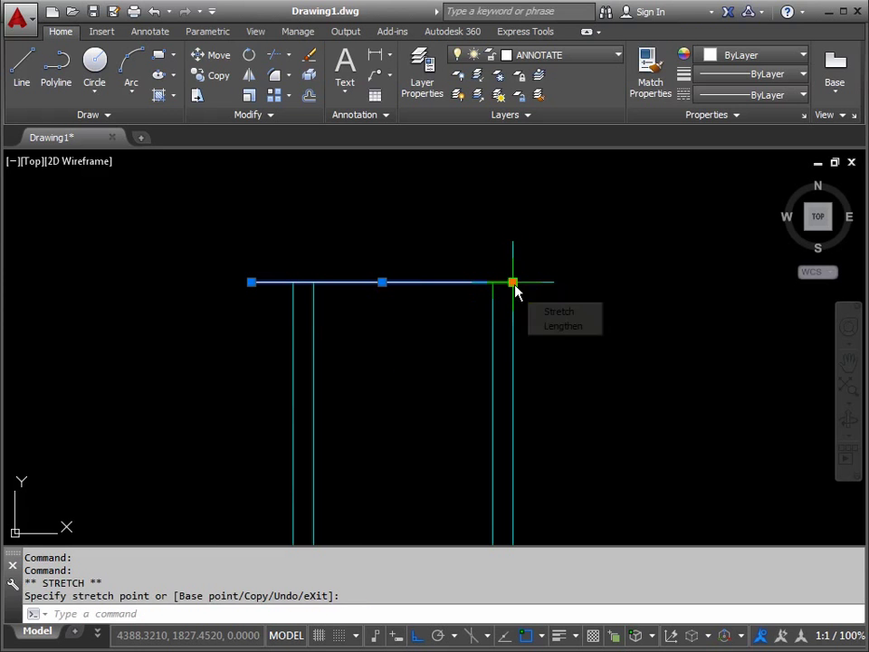
left_click(514, 282)
left_click(562, 281)
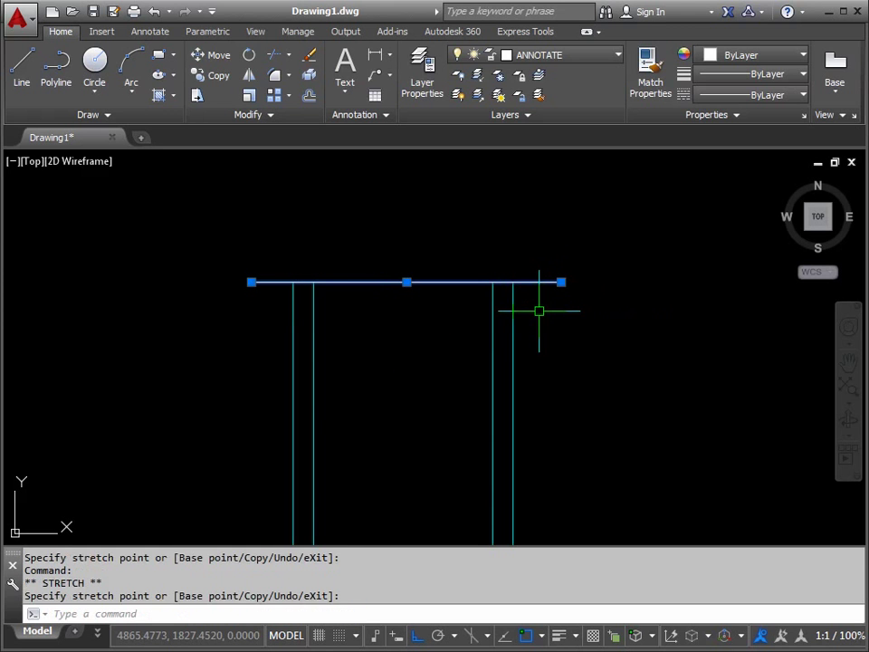
key("Escape")
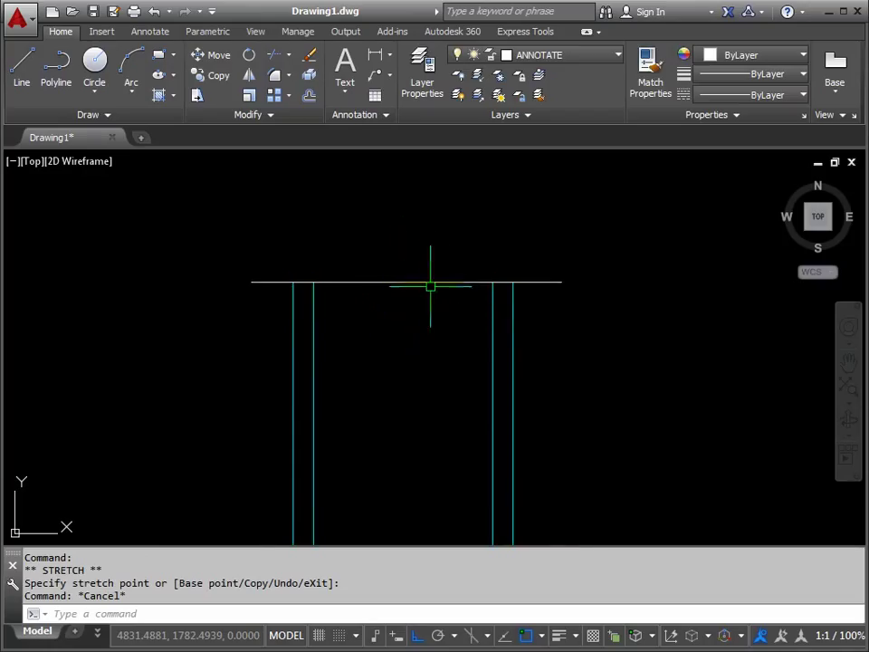
scroll(405, 280, "up", 2)
middle_click_drag(405, 279, 339, 271)
Draw a zigzag break symbol with LINE, snapping its start and end Nearest onto the top line.
left_click(50, 89)
left_click(22, 74)
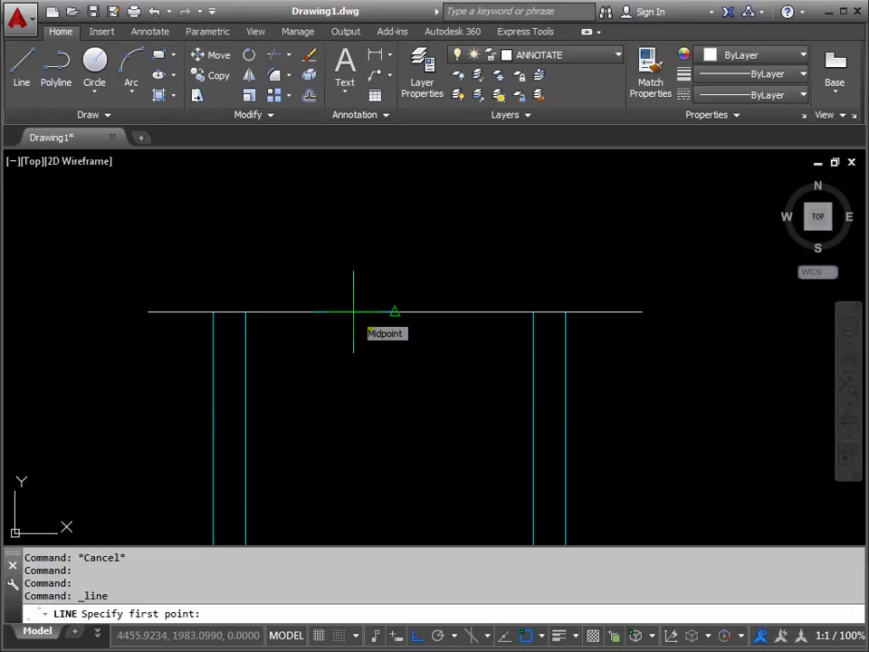
type("A")
key("Return")
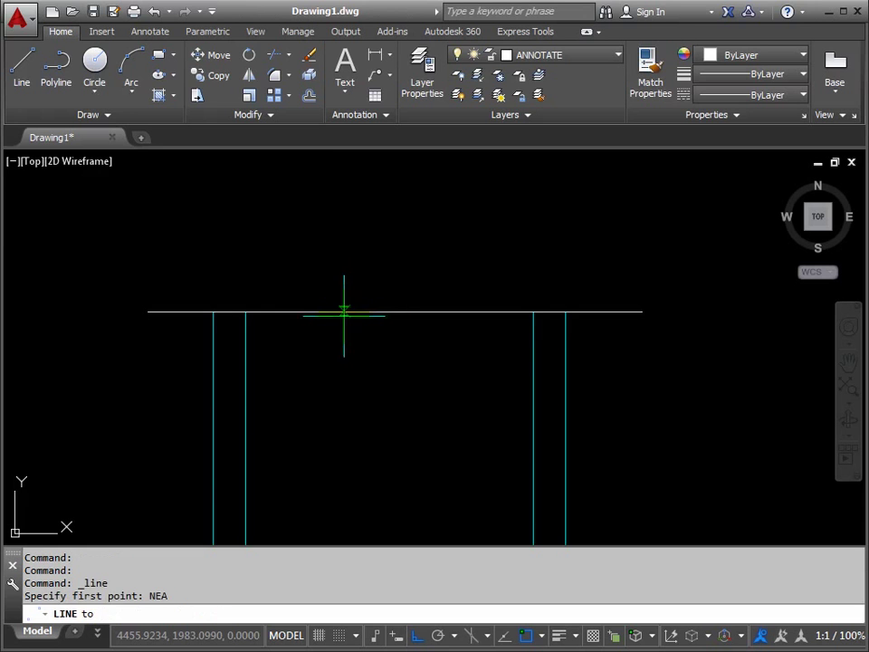
left_click(354, 312)
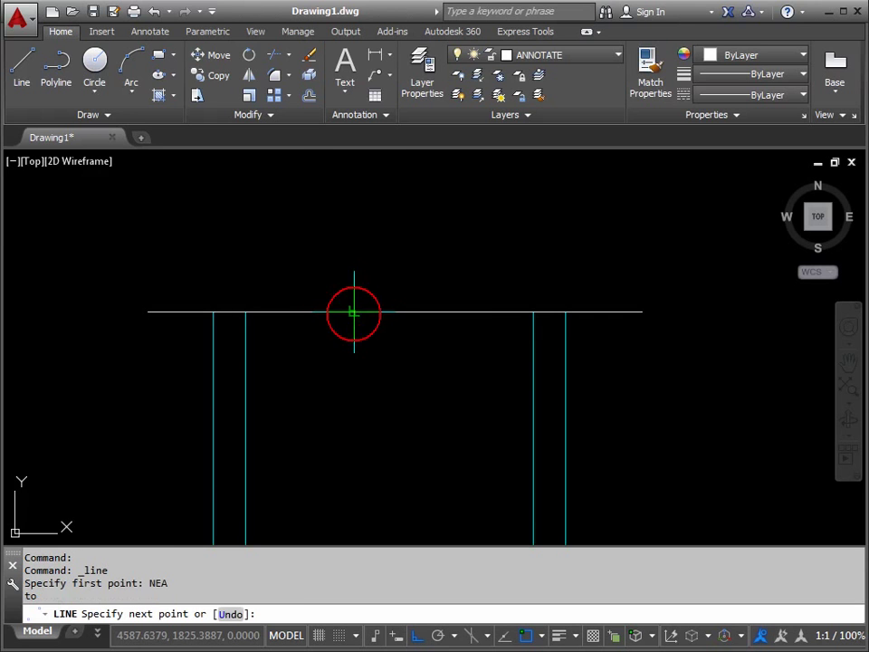
left_click(417, 636)
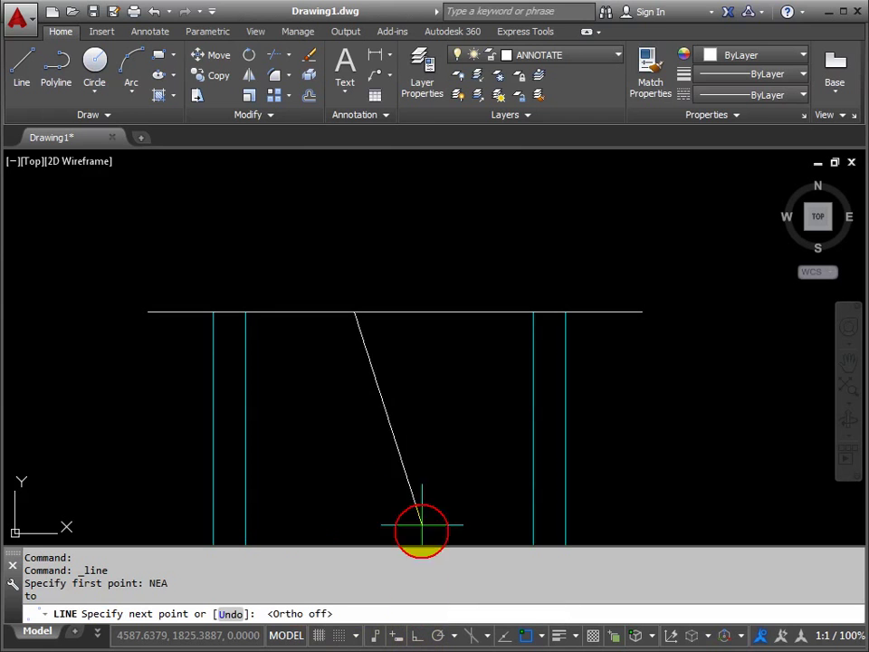
left_click(382, 278)
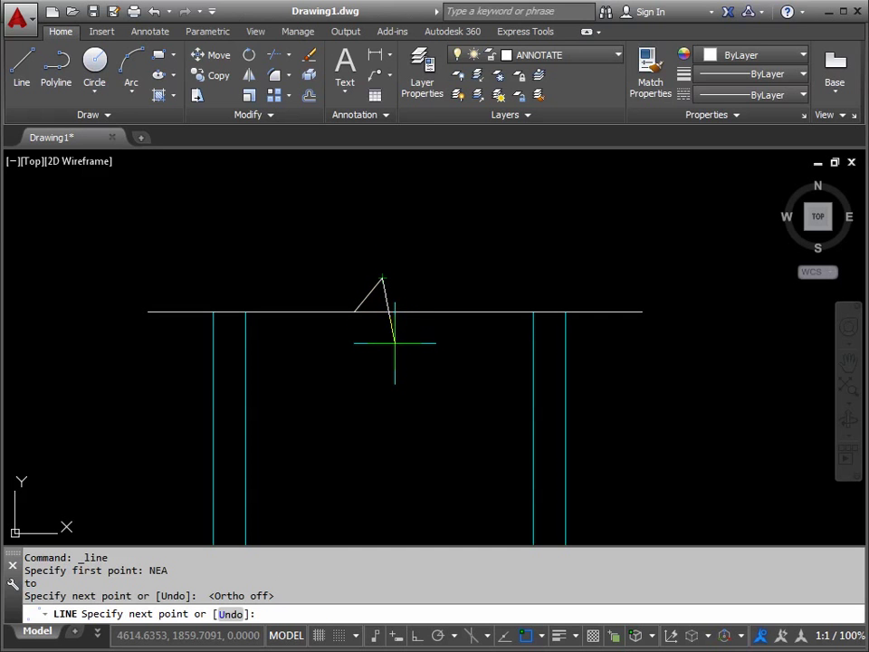
left_click(393, 342)
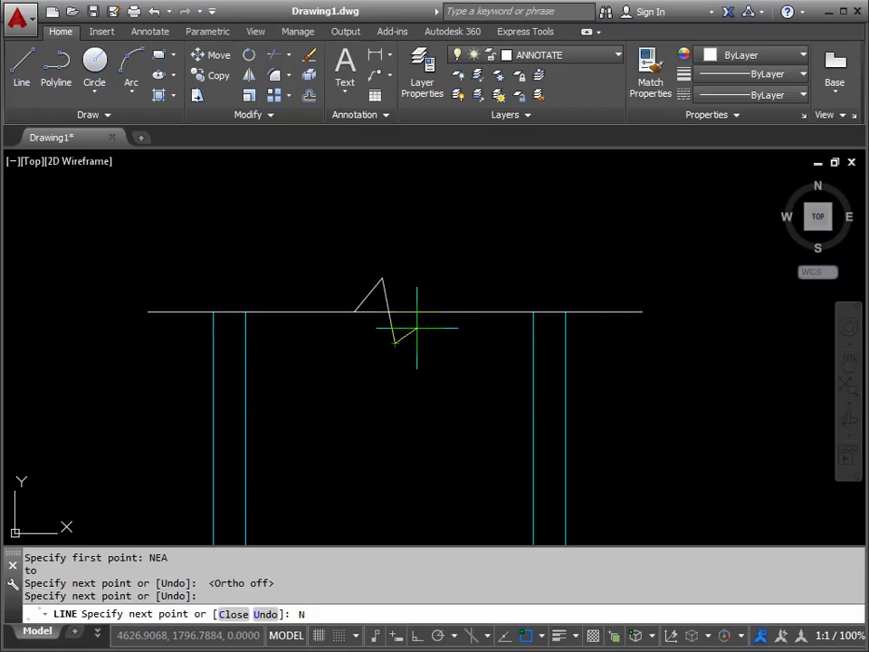
key("Return")
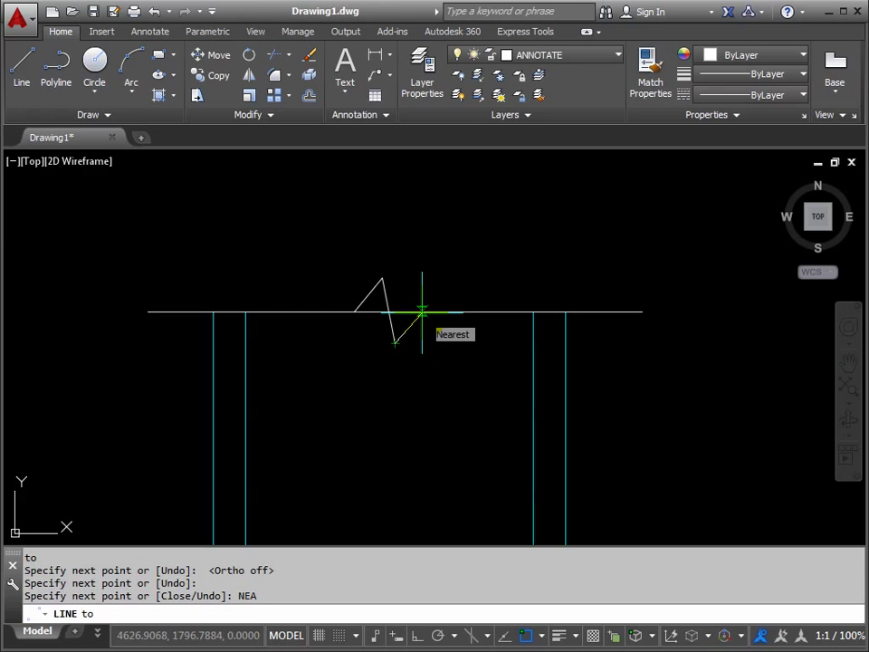
left_click(422, 312)
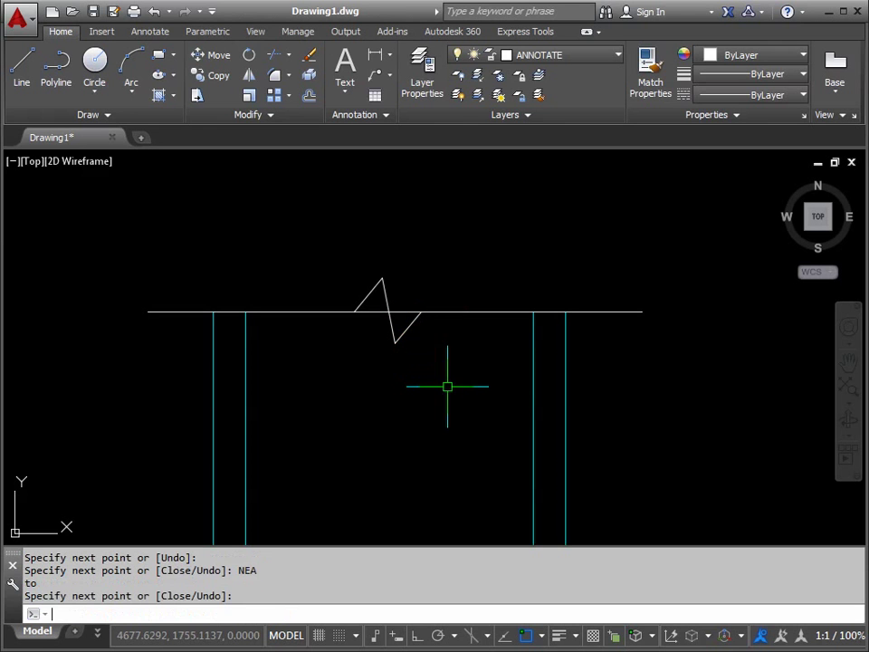
key("Return")
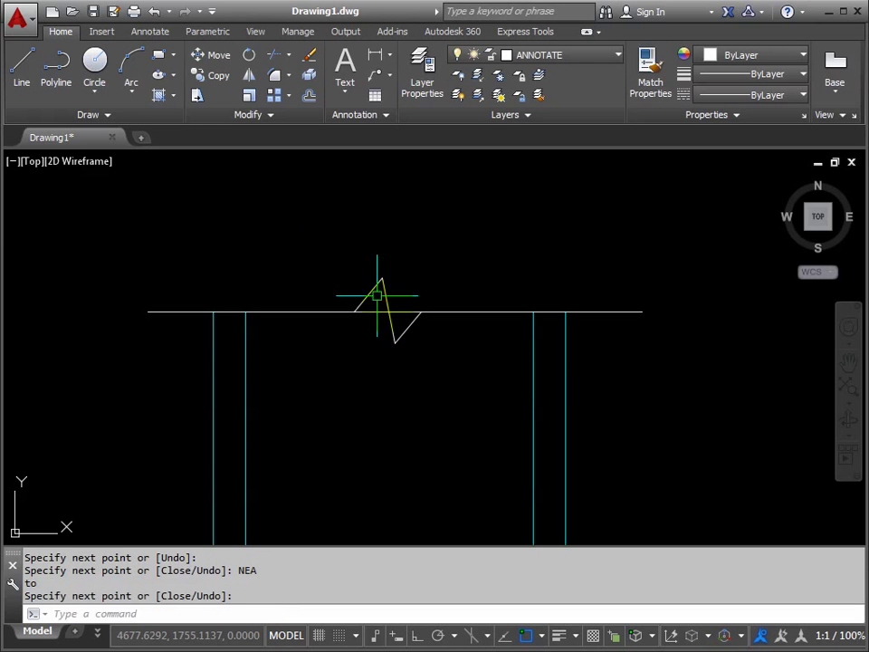
Try trimming the line between the zigzag strokes, then cancel the failed Trim.
left_click(273, 57)
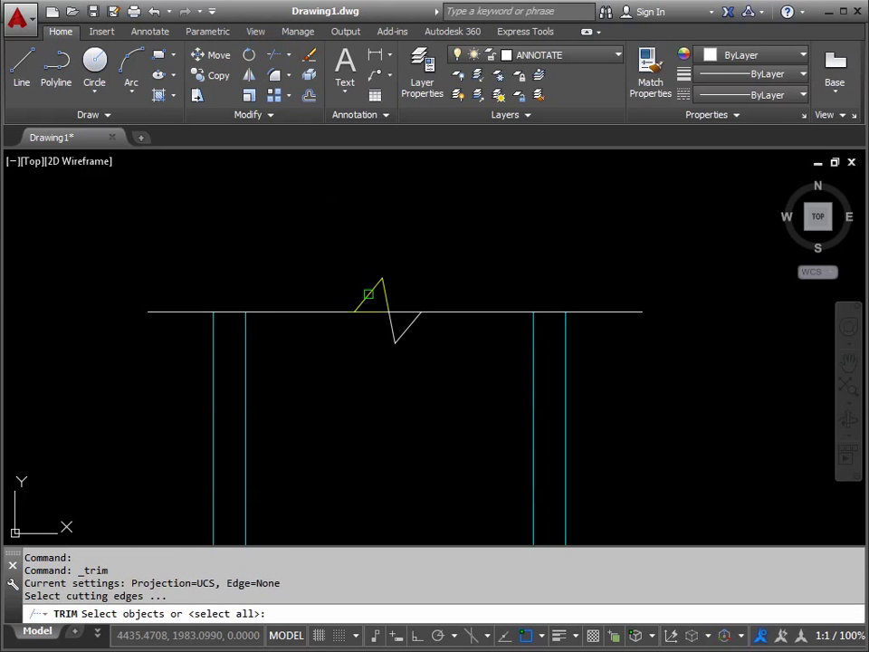
left_click(369, 294)
left_click(406, 328)
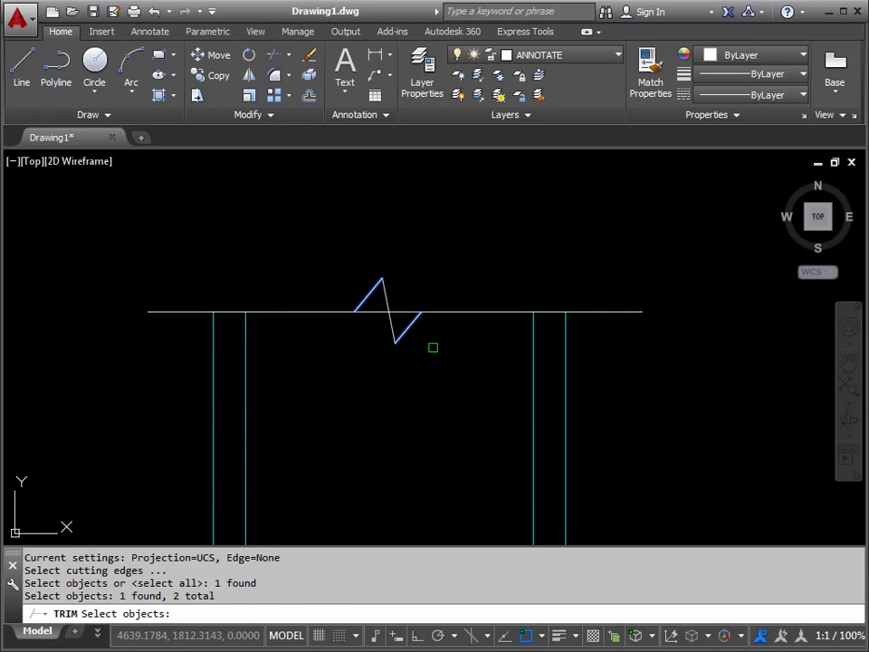
key("Return")
left_click(402, 314)
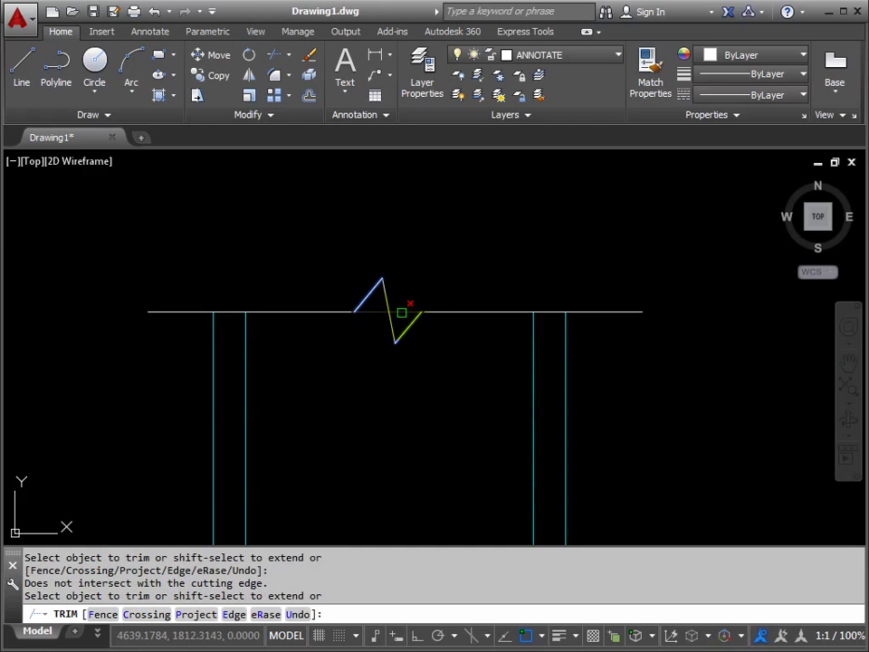
left_click(402, 312)
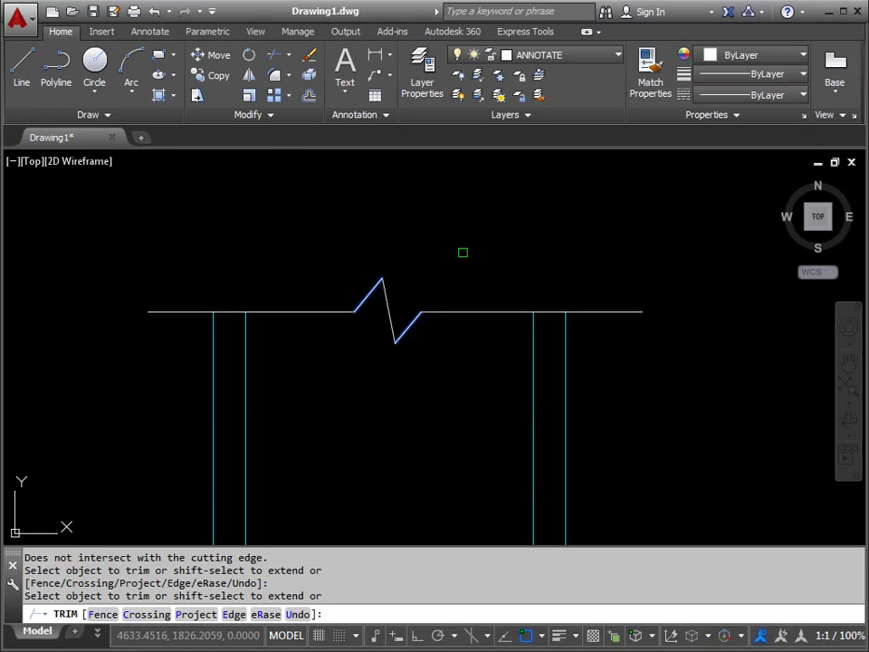
key("Escape")
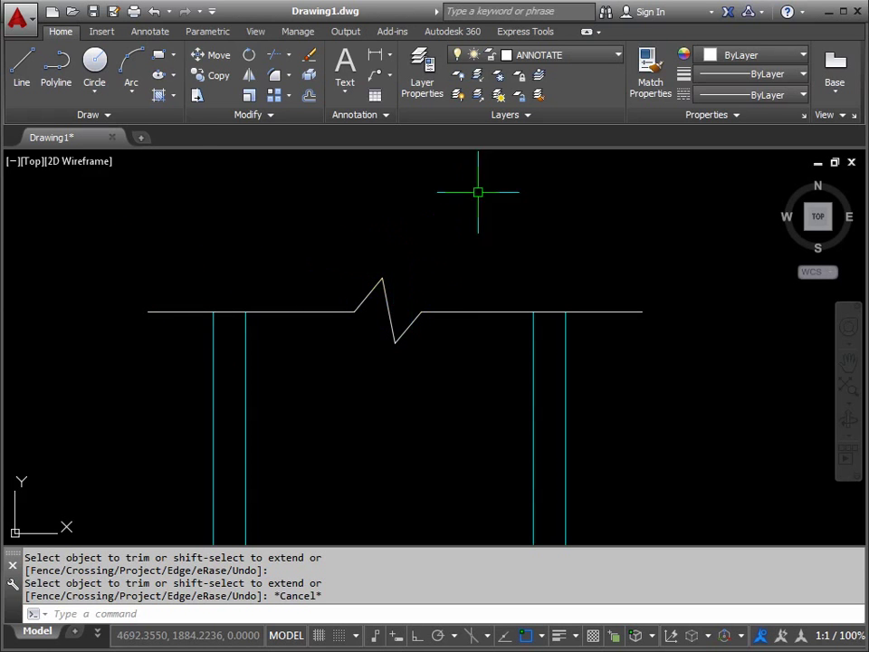
Window-select the break line with its zigzag and set its colour to Red.
left_click(501, 95)
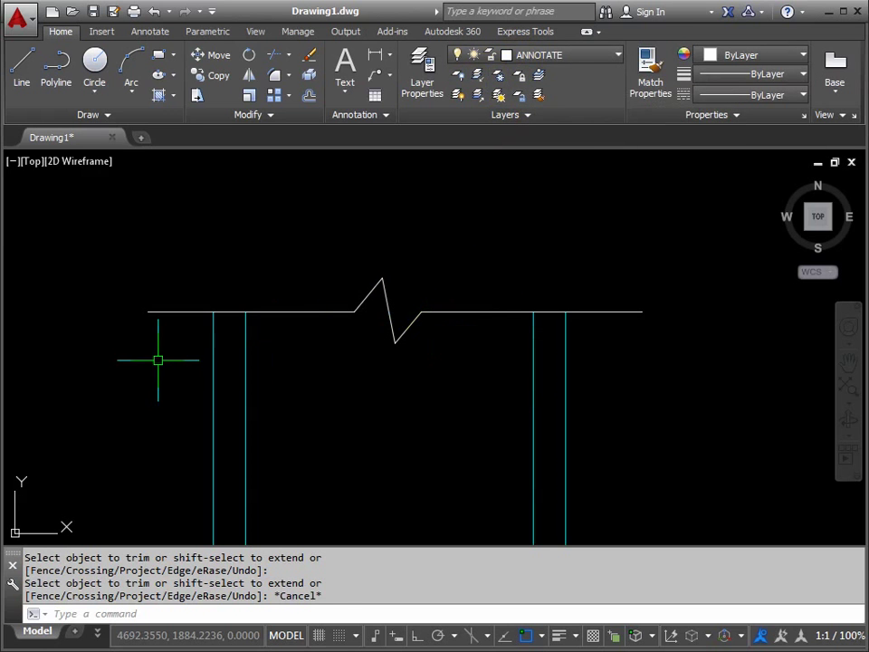
left_click(102, 373)
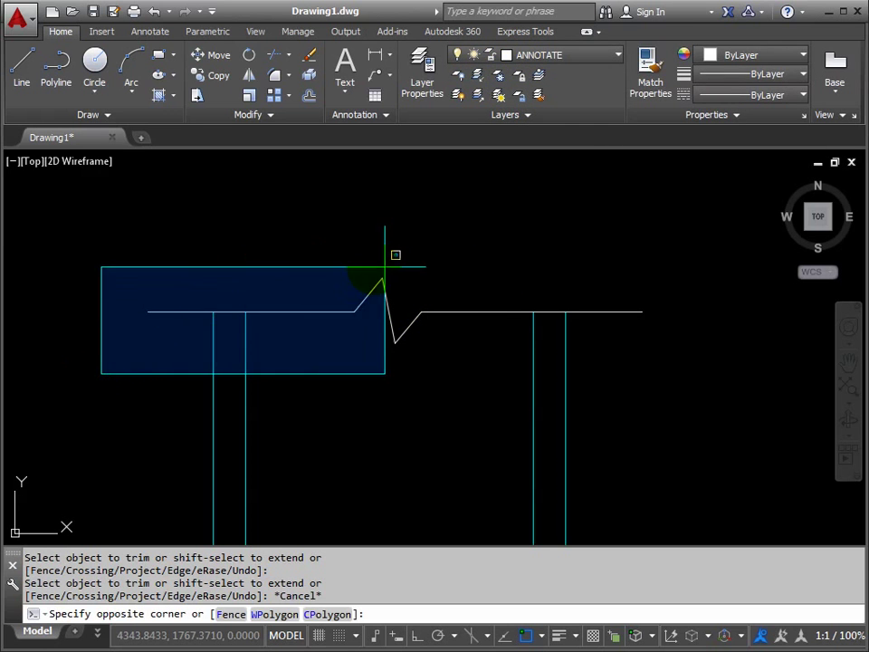
left_click(668, 236)
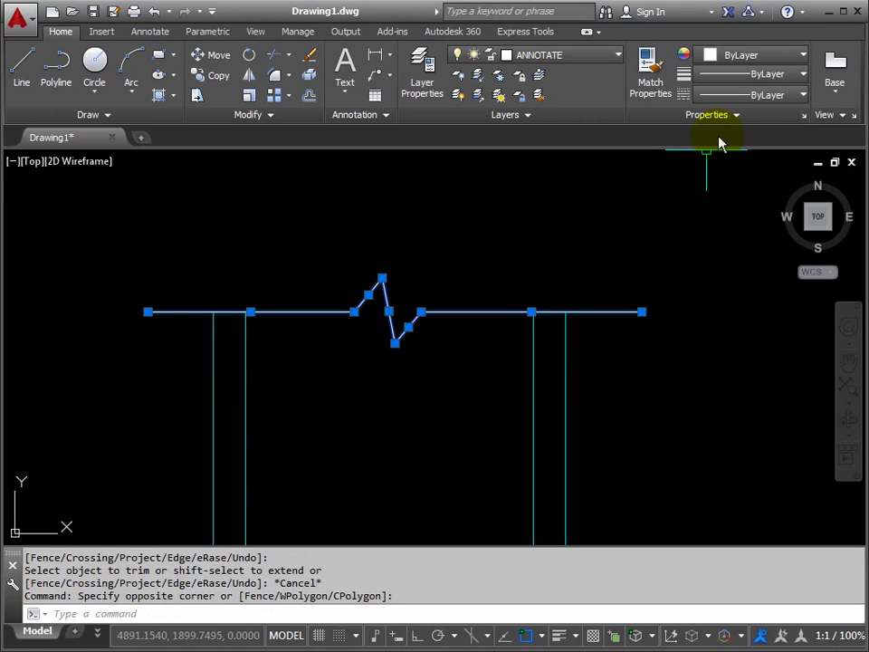
left_click(801, 57)
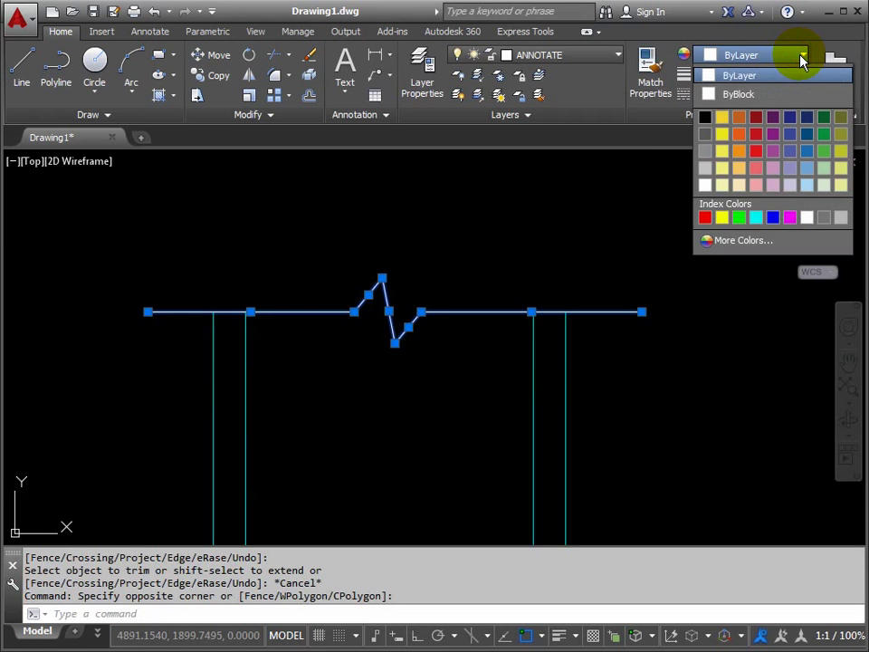
left_click(705, 220)
key("Escape")
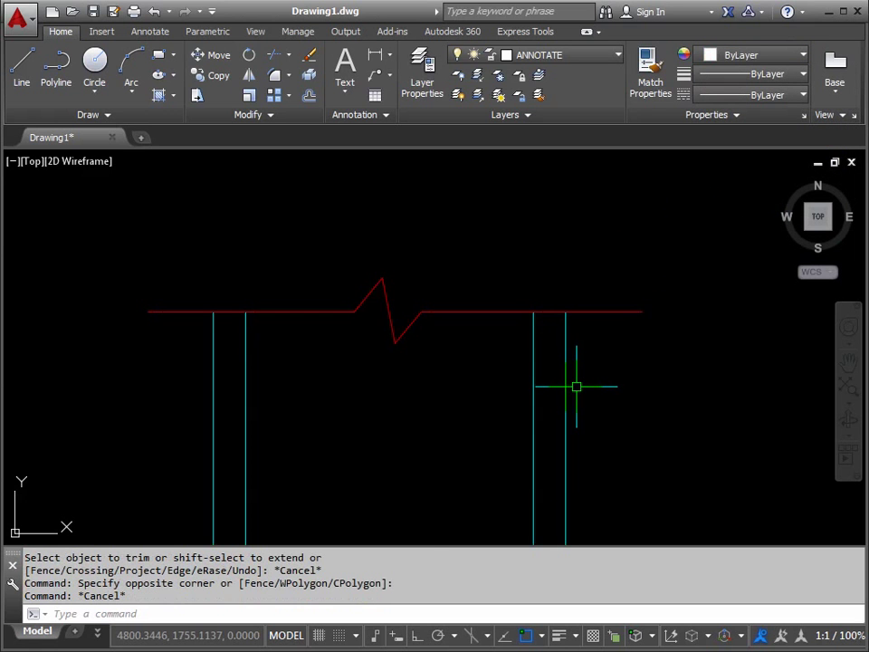
scroll(577, 387, "down", 5)
mouse_move(537, 382)
middle_mouse_down()
mouse_move(422, 248)
mouse_move(416, 218)
mouse_move(394, 290)
mouse_move(394, 243)
middle_mouse_up()
scroll(415, 222, "down", 2)
scroll(394, 290, "up", 2)
scroll(394, 246, "down", 2)
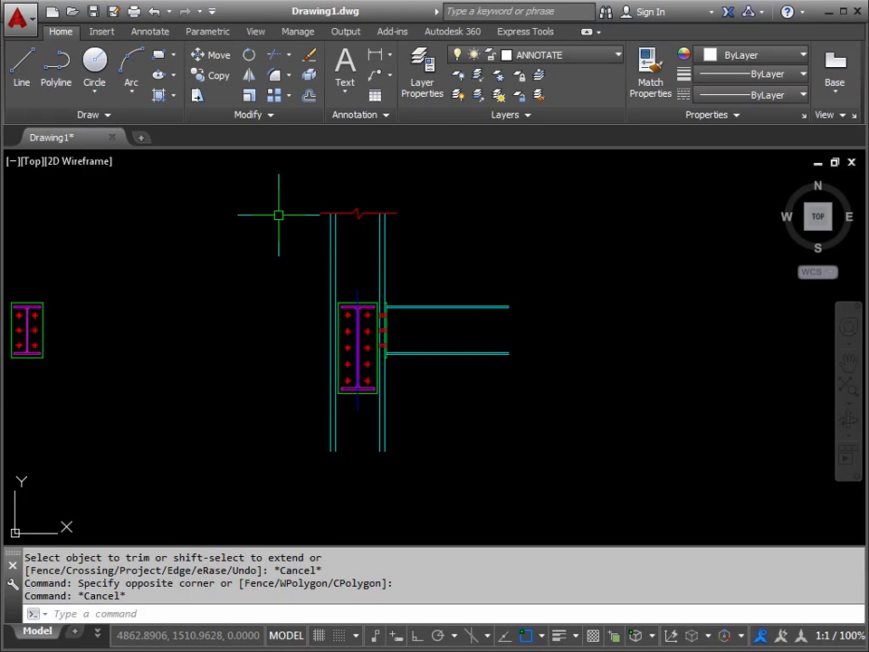
Copy the red column-top break line, using the column's top corner as base point.
left_click(211, 77)
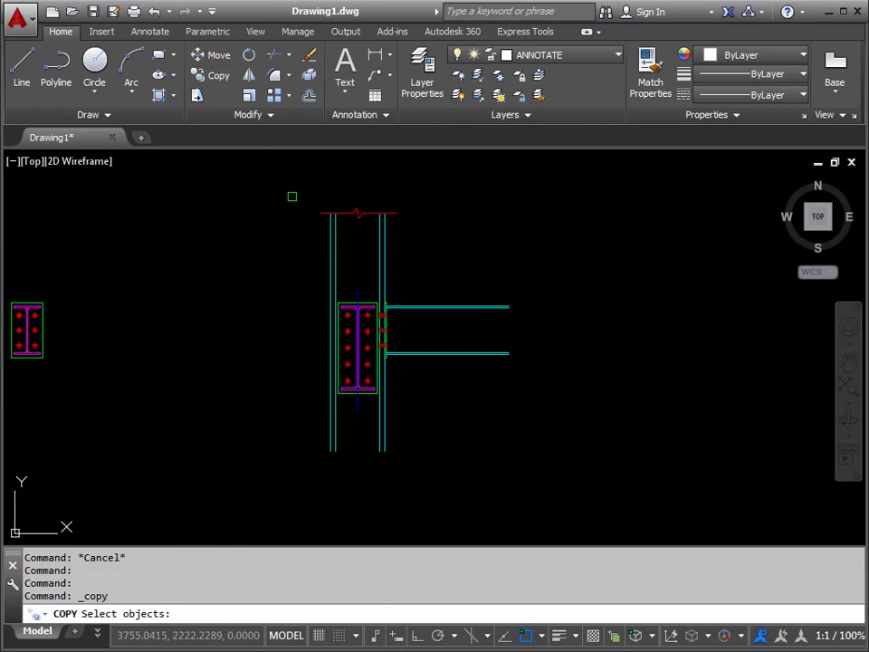
left_click(297, 195)
left_click(409, 226)
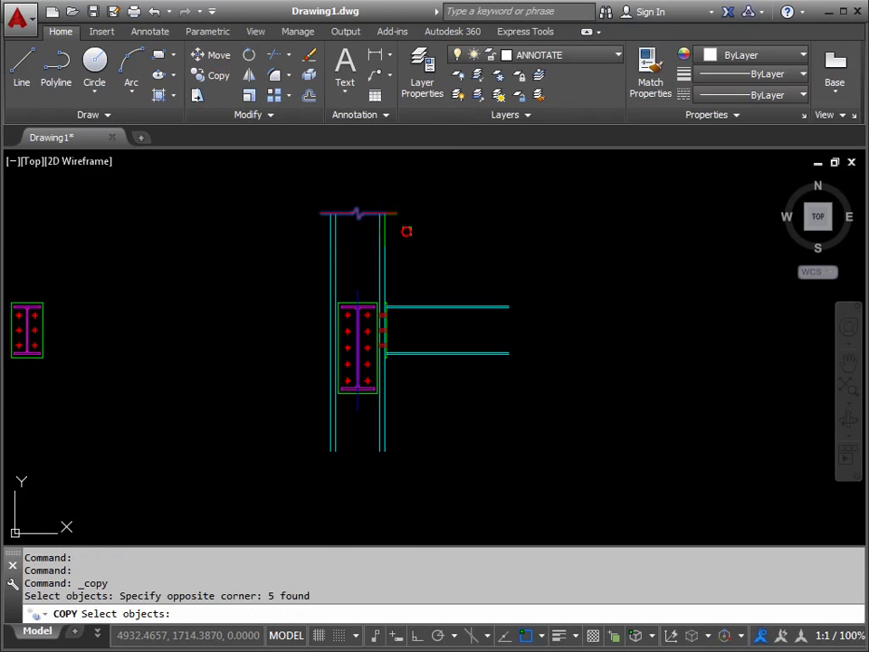
key("Return")
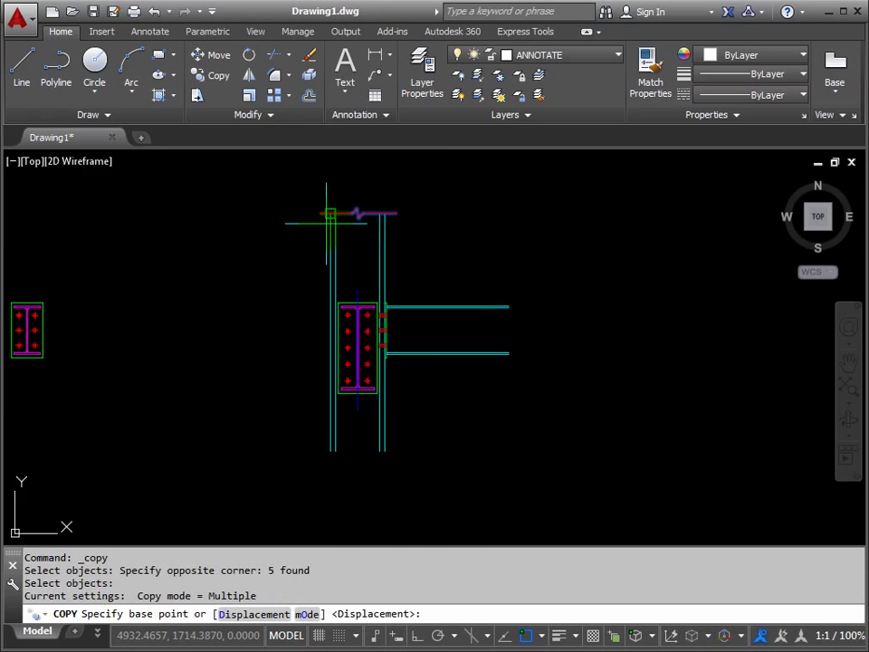
scroll(331, 204, "up", 4)
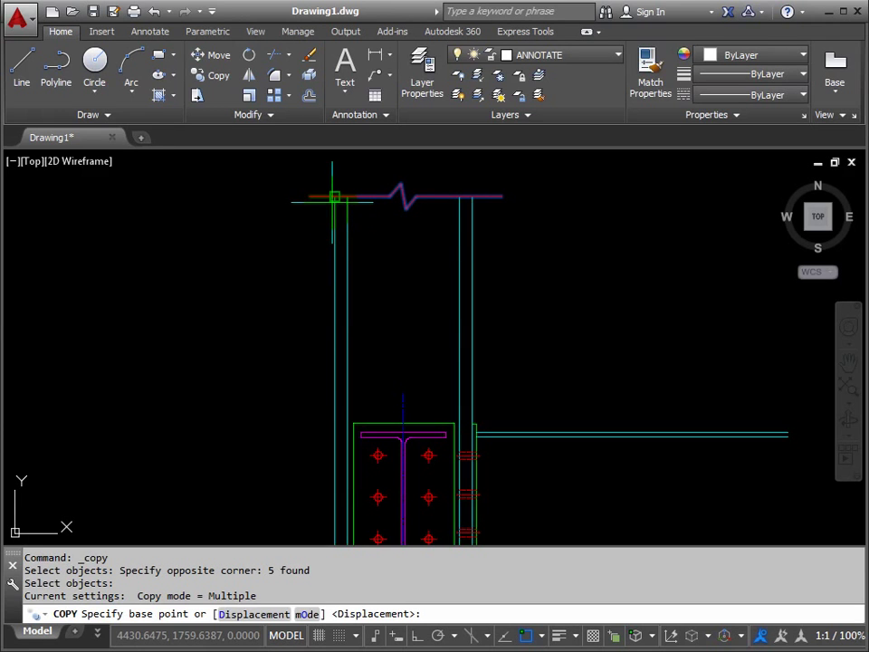
left_click(333, 197)
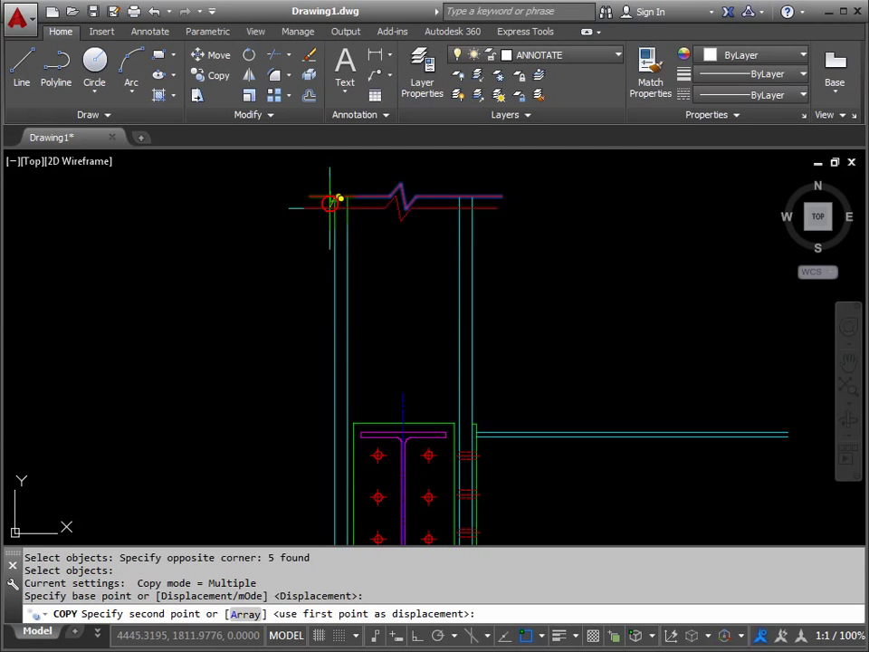
Place break line copies at the column bottom and the beam's free end.
scroll(339, 359, "down", 4)
scroll(317, 396, "up", 4)
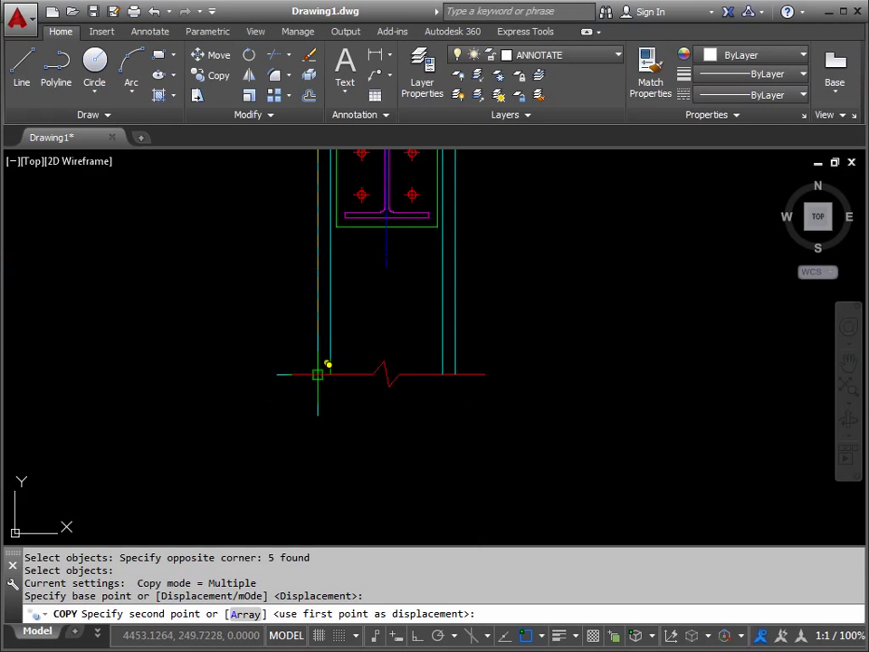
left_click(318, 374)
scroll(511, 308, "down", 2)
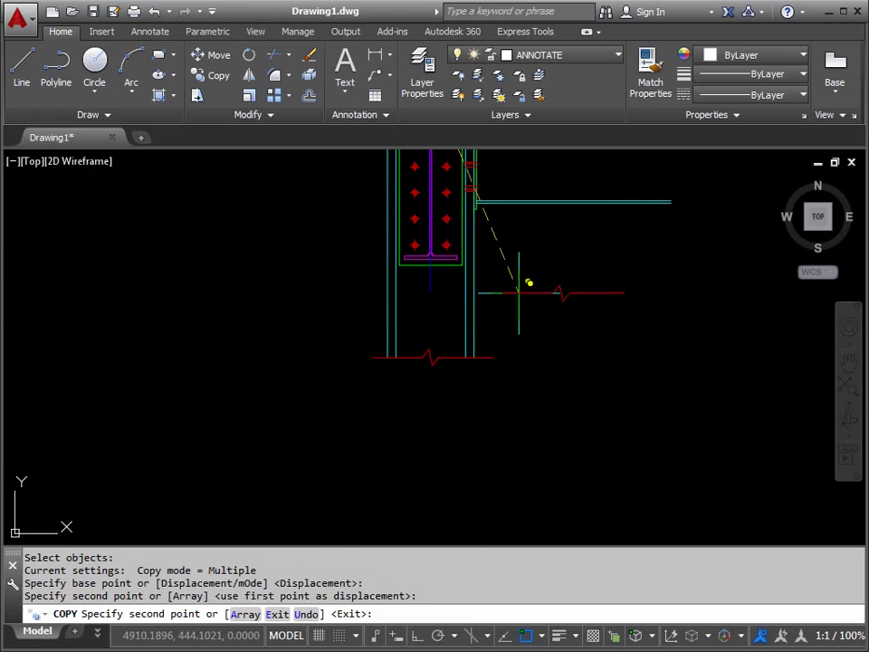
middle_click_drag(508, 299, 318, 428)
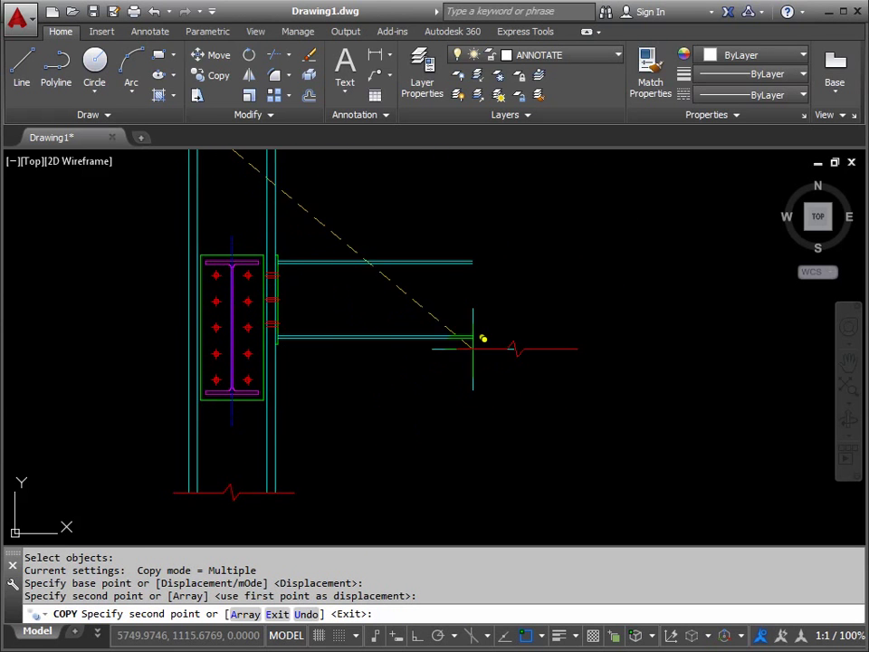
scroll(475, 344, "up", 3)
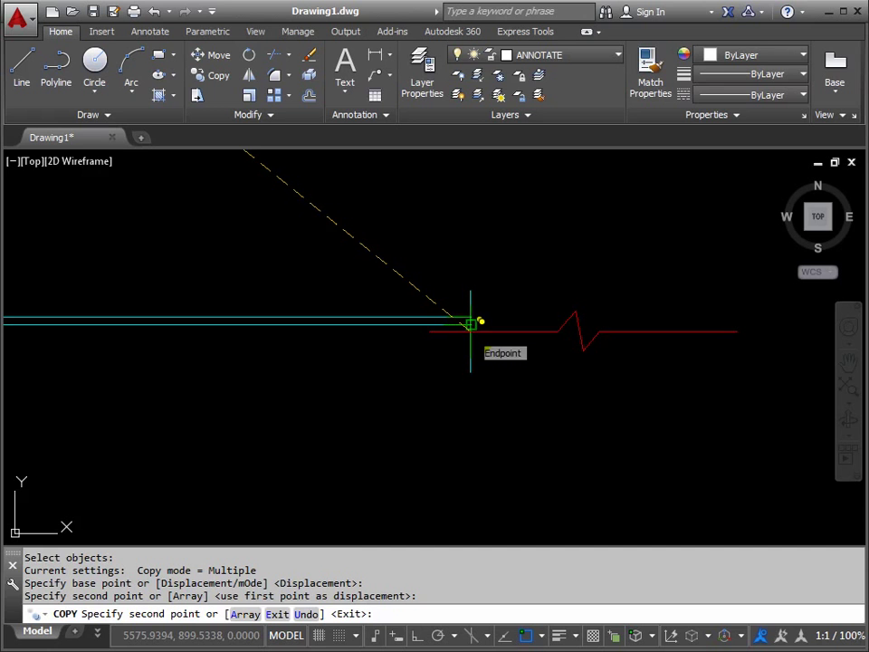
left_click(470, 323)
key("Return")
scroll(499, 375, "down", 3)
middle_click_drag(499, 374, 463, 429)
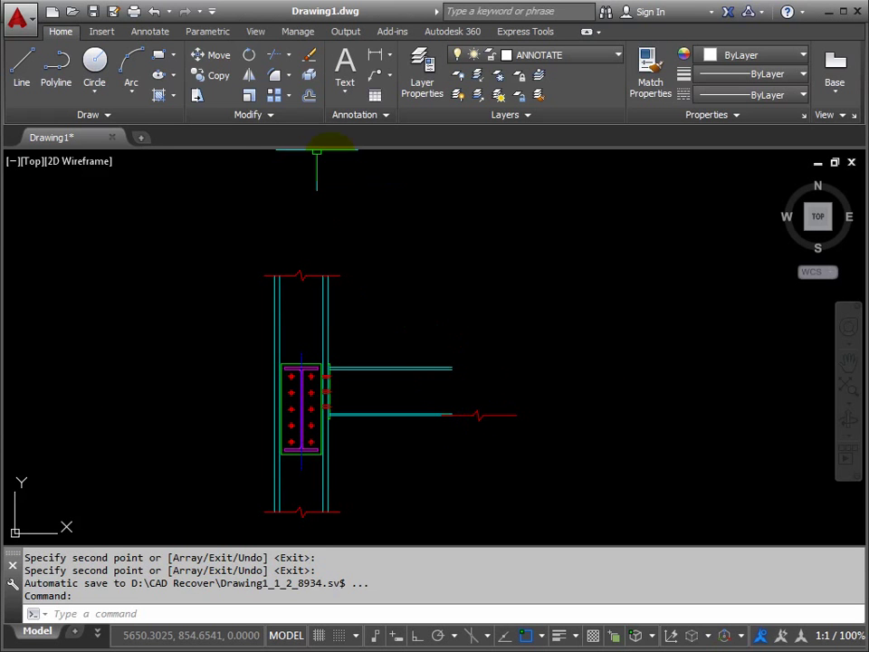
Rotate the beam-end break line 90° about the beam's end corner.
left_click(250, 56)
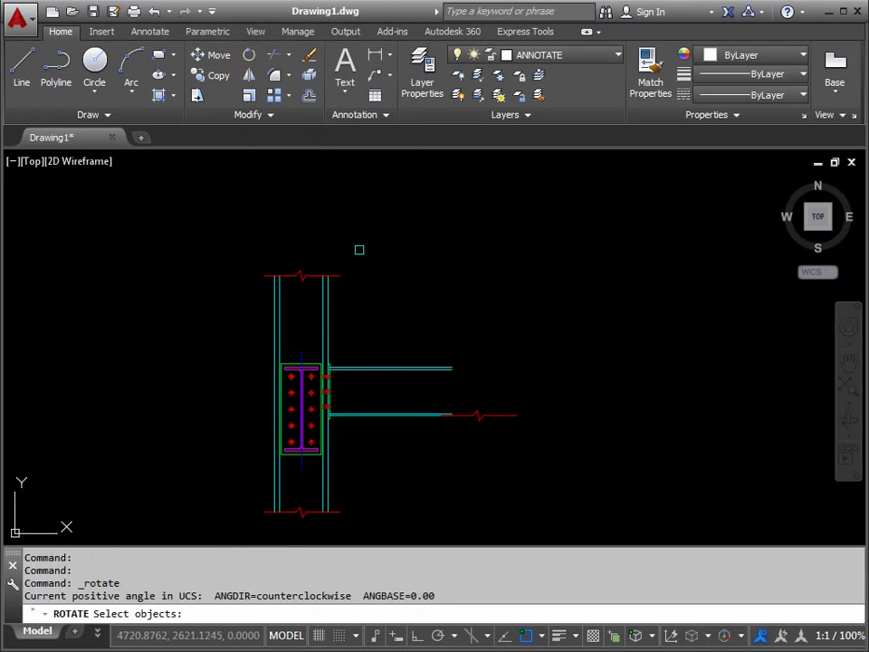
left_click(413, 445)
left_click(541, 395)
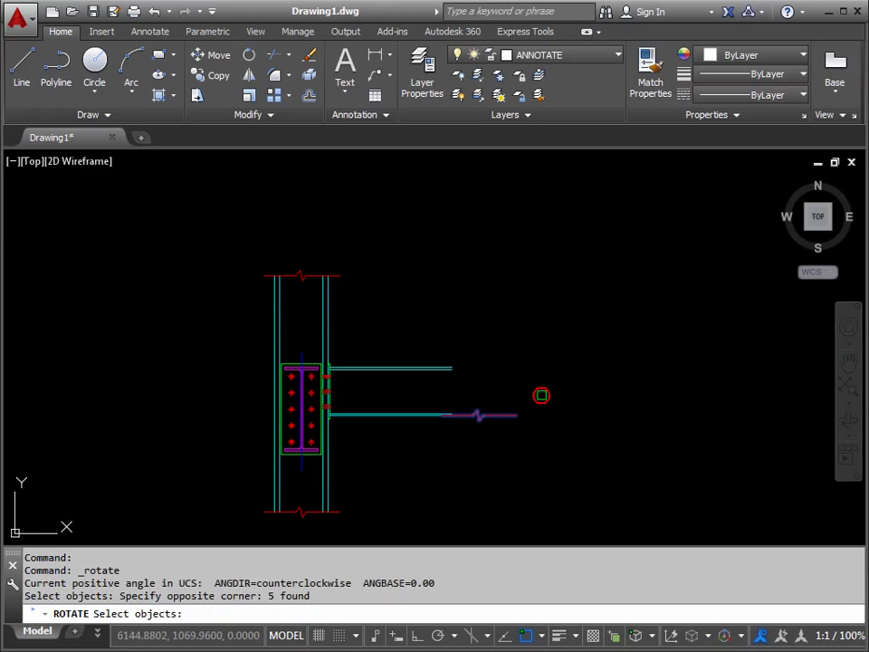
key("Return")
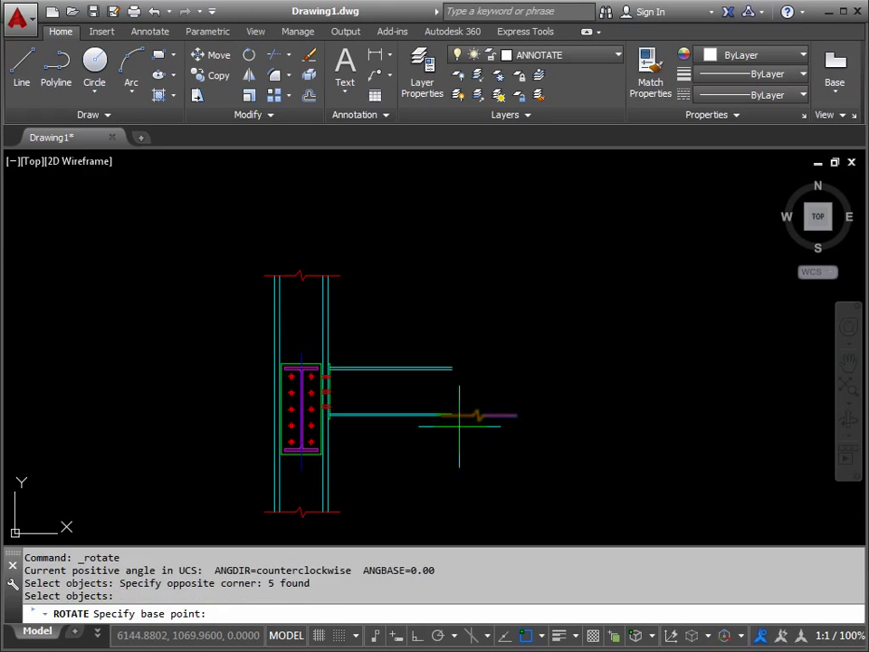
scroll(443, 415, "up", 3)
scroll(447, 420, "up", 5)
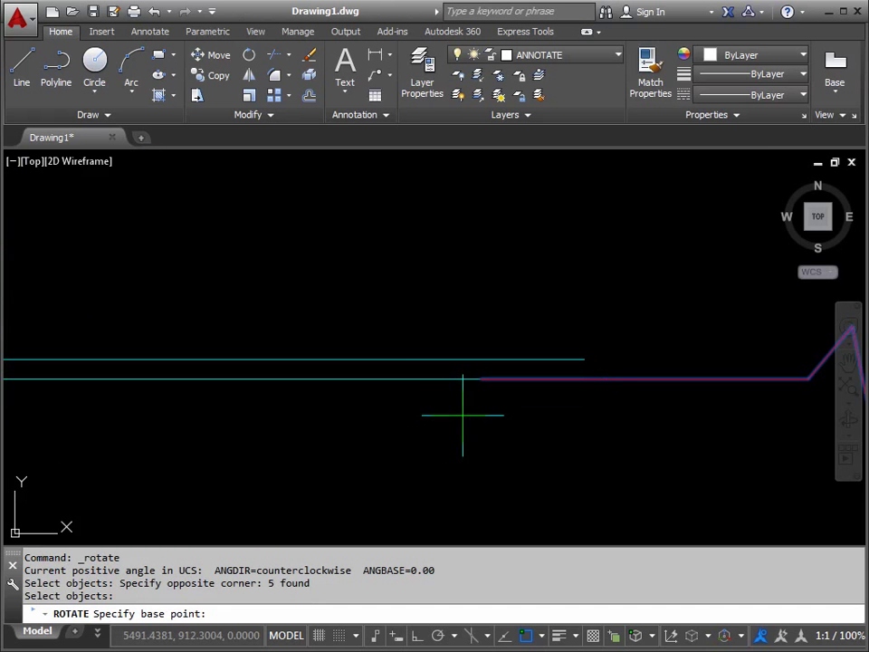
left_click(397, 383)
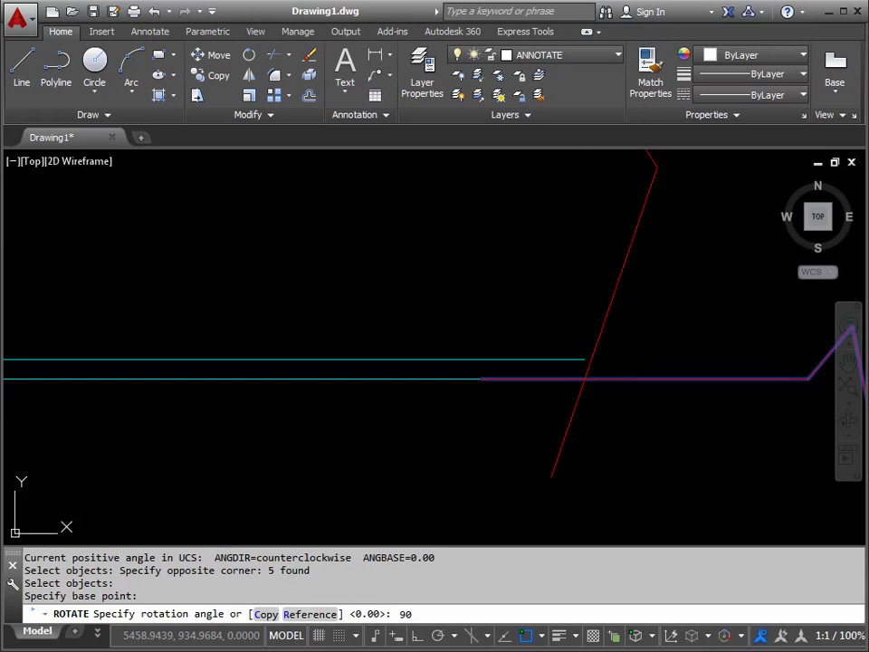
type("90")
key("Return")
scroll(608, 309, "down", 5)
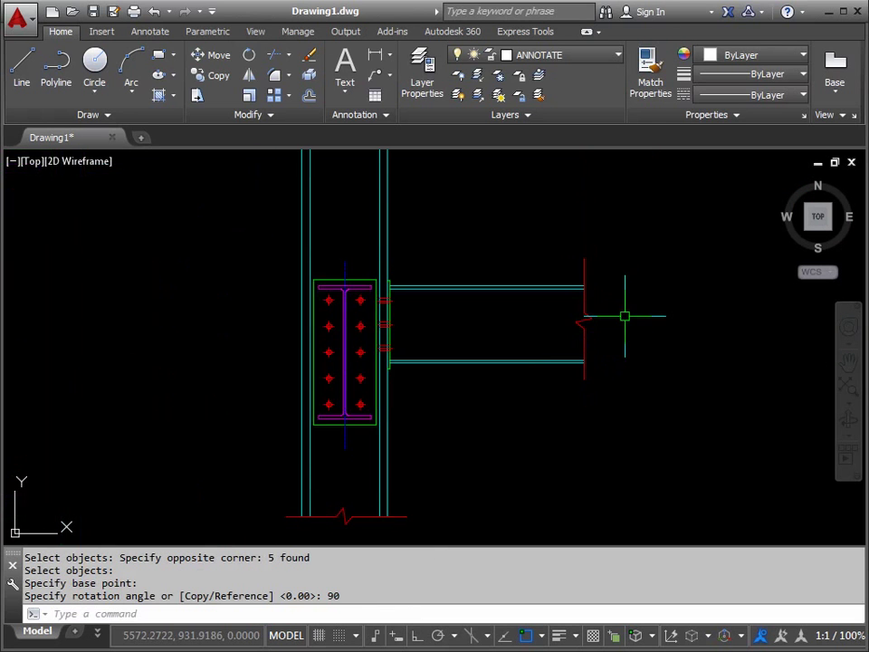
scroll(596, 289, "up", 4)
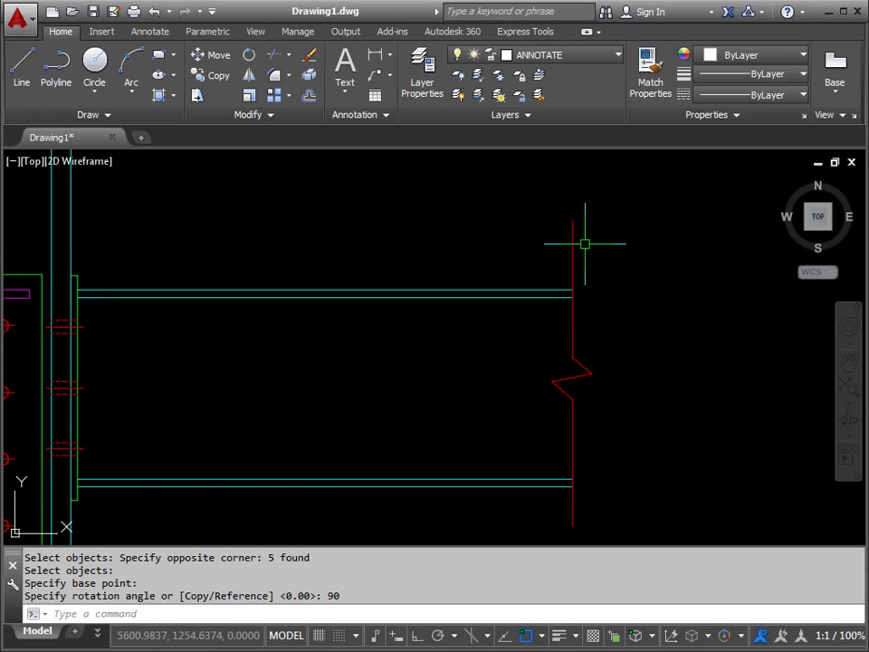
With Ortho on and Osnap off, grip-stretch the break line's top end to the upper flange.
left_click(572, 248)
left_click(572, 220)
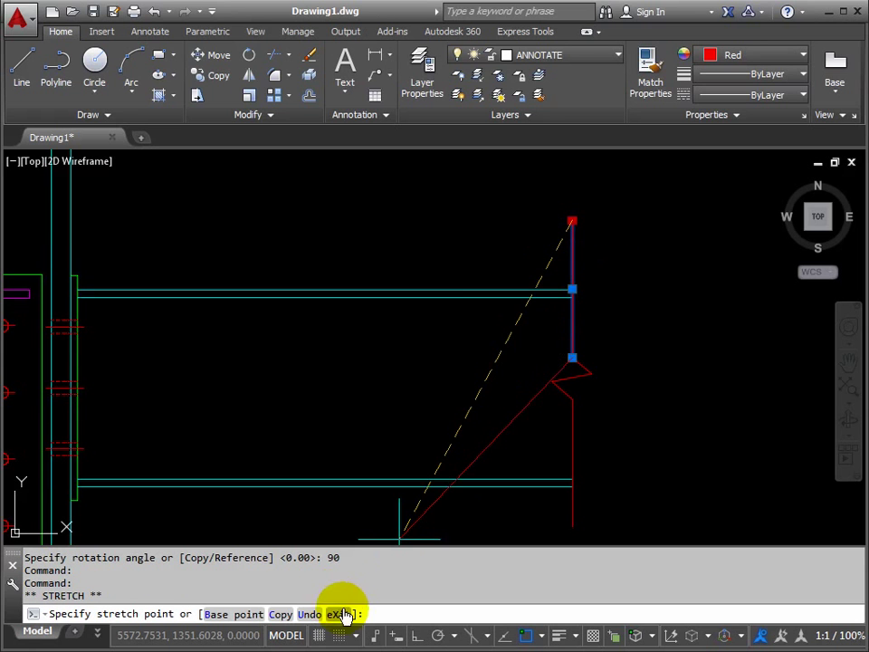
left_click(417, 636)
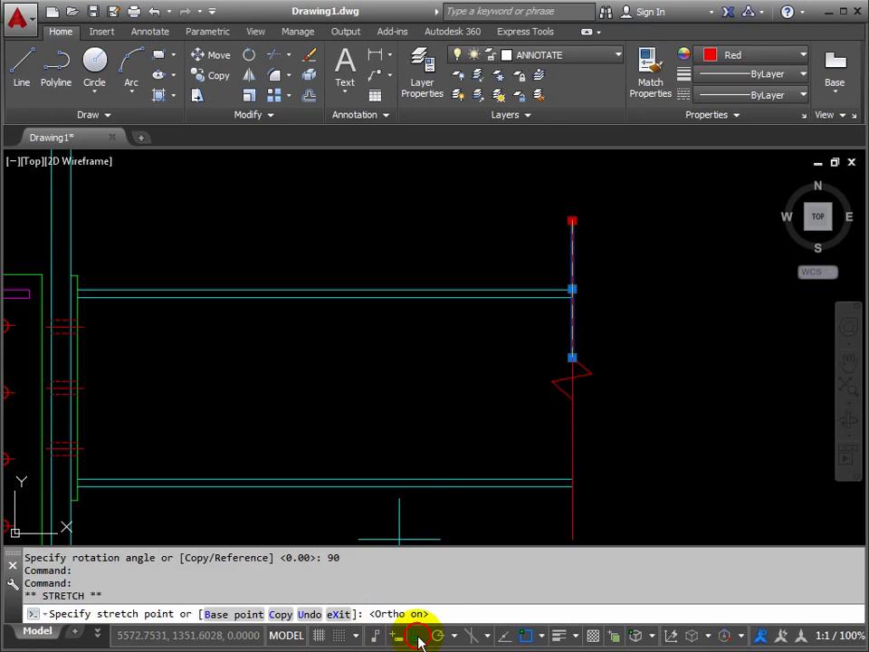
left_click(527, 637)
scroll(584, 246, "up", 2)
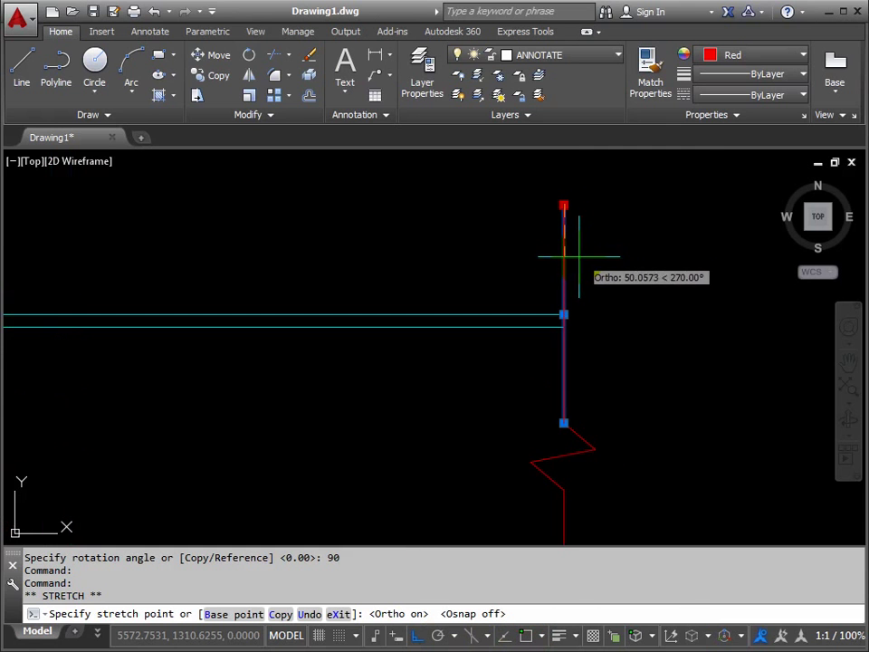
left_click(574, 272)
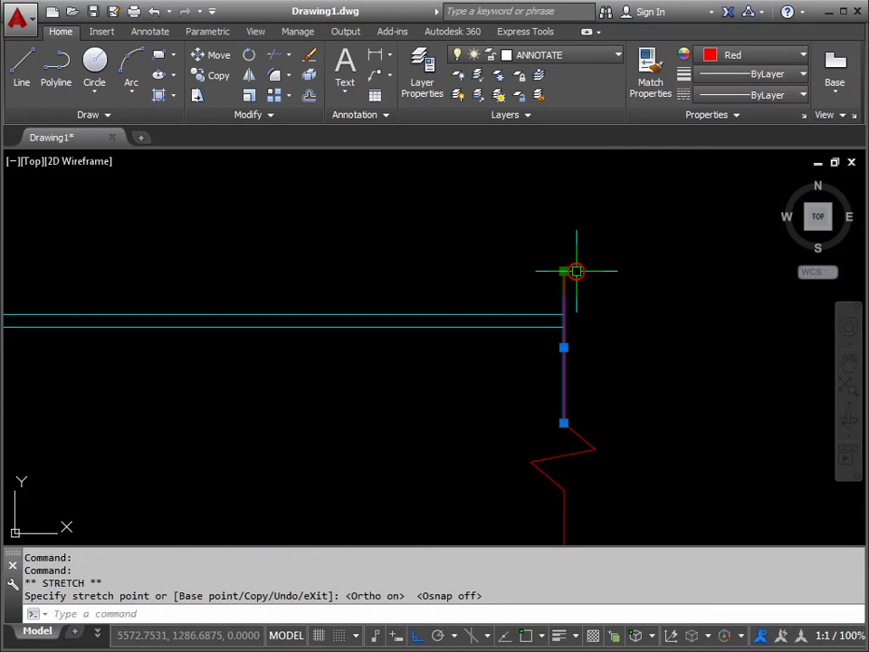
middle_click_drag(610, 433, 582, 265)
middle_click_drag(551, 473, 530, 423)
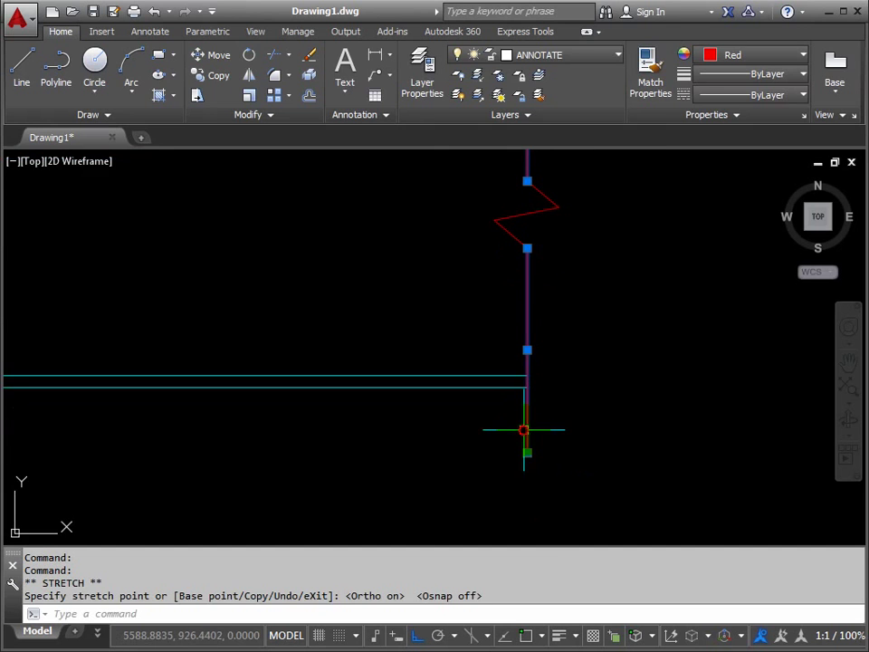
left_click(523, 430)
Shorten the break line's bottom end to the lower beam flange and clear the selection.
left_click(528, 451)
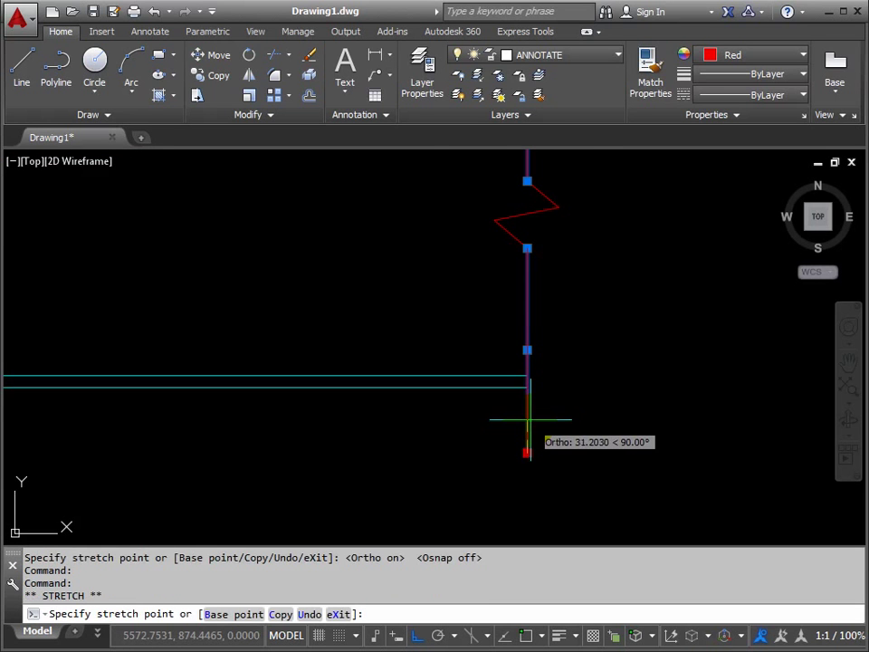
left_click(528, 415)
scroll(605, 347, "down", 1)
middle_click_drag(604, 348, 610, 397)
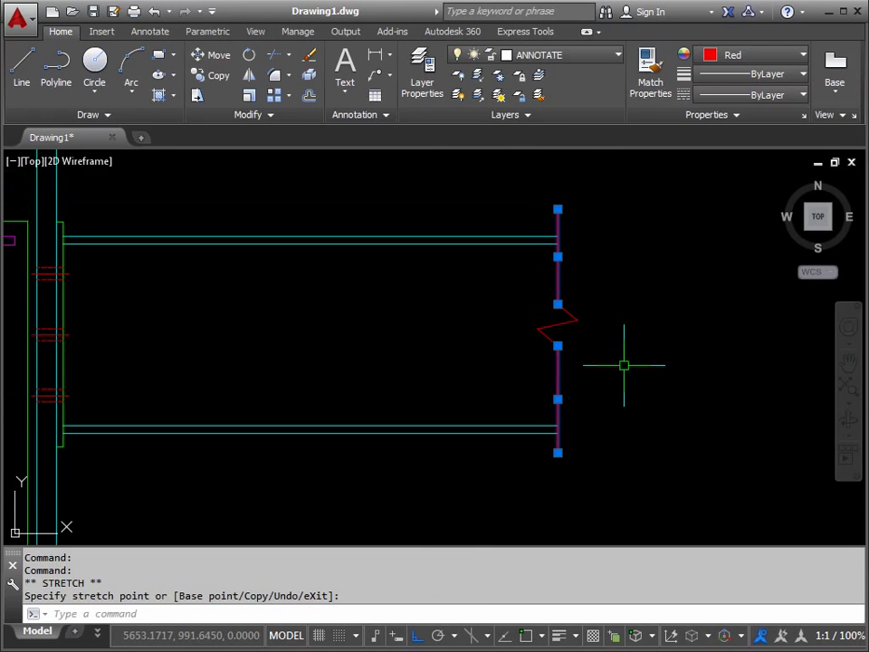
key("Escape")
scroll(625, 363, "down", 2)
scroll(512, 314, "up", 1)
scroll(507, 333, "down", 2)
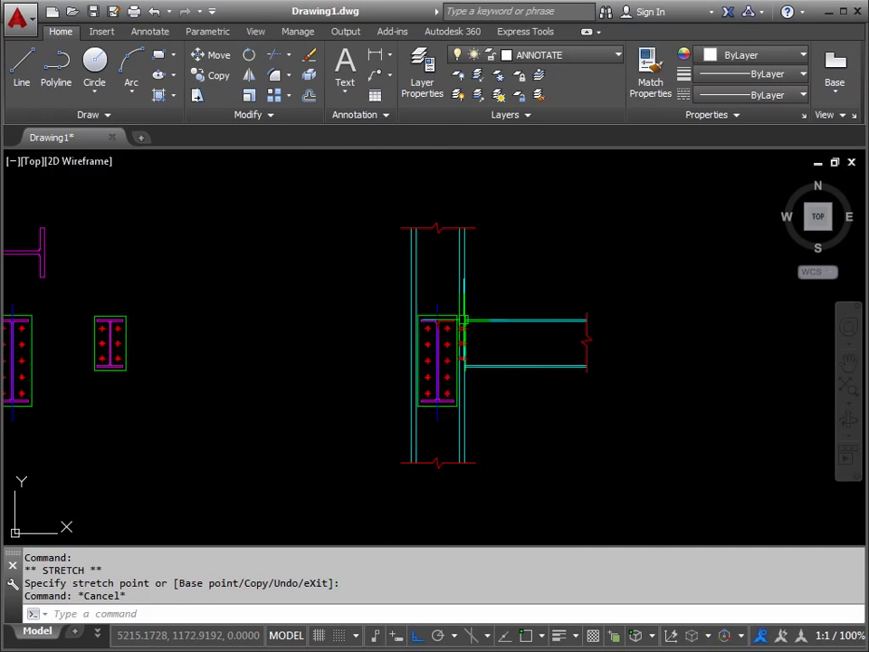
Make SOLID the current layer and start the Hatch command.
scroll(444, 326, "up", 5)
scroll(414, 310, "up", 3)
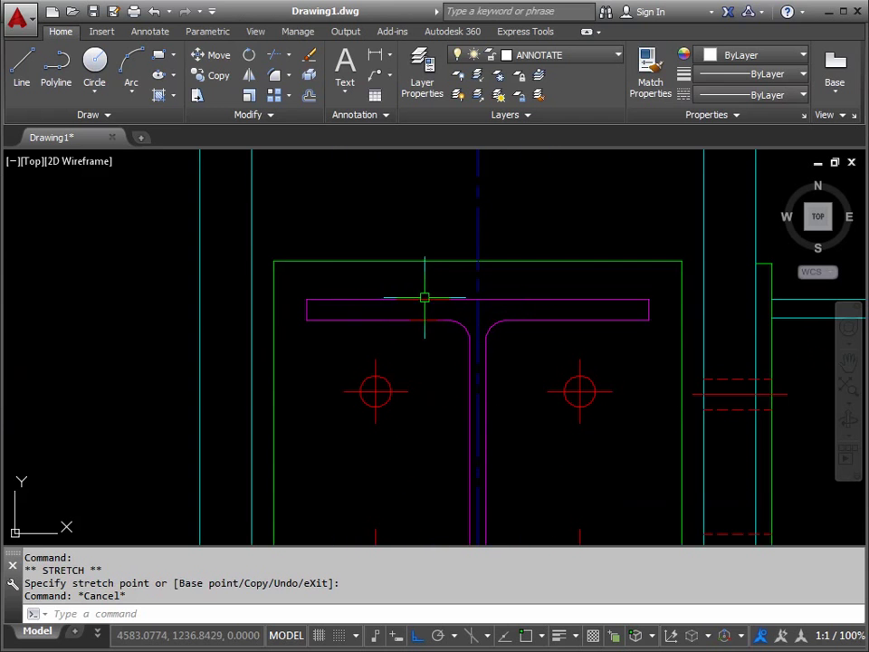
left_click(419, 301)
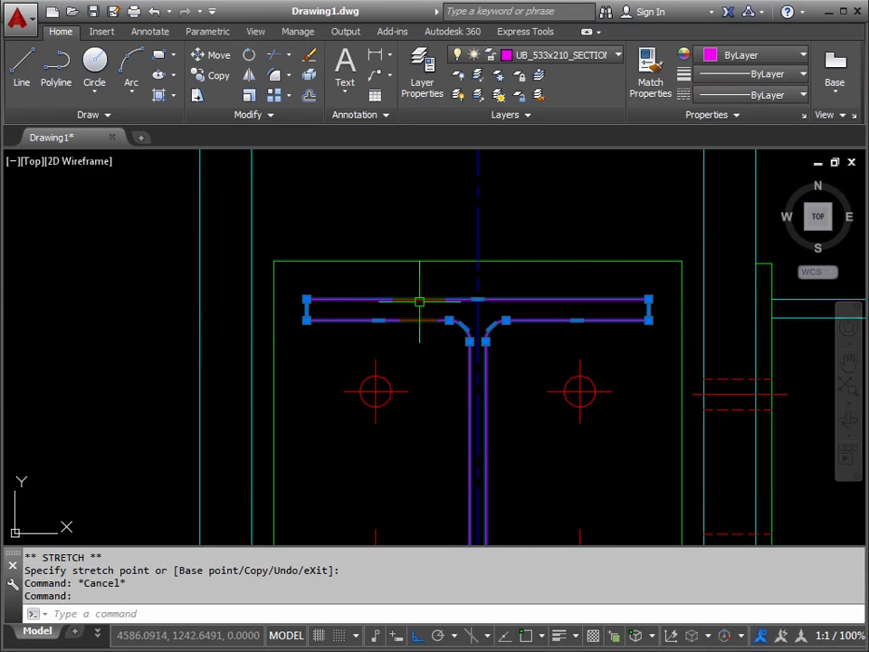
key("Escape")
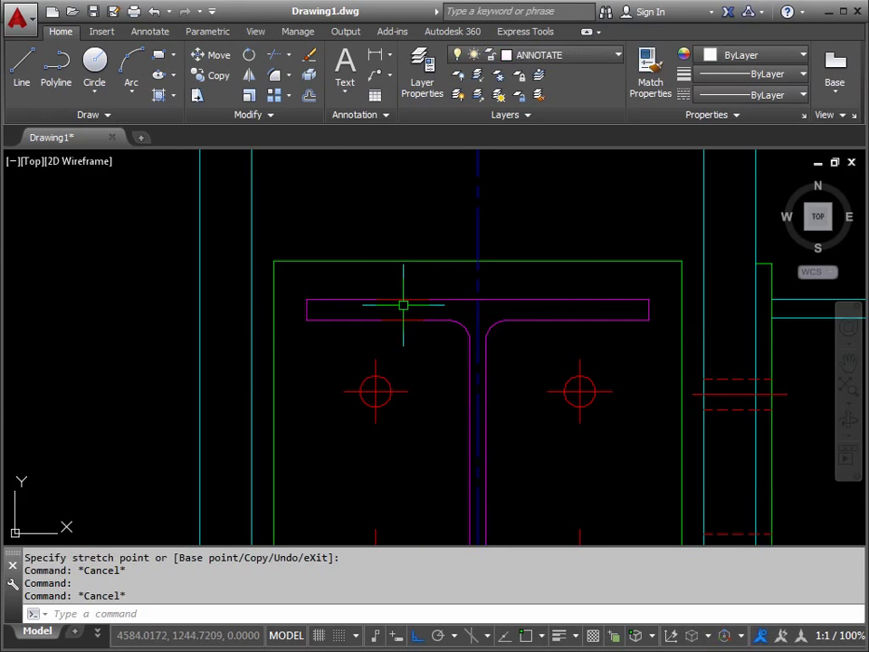
left_click(615, 60)
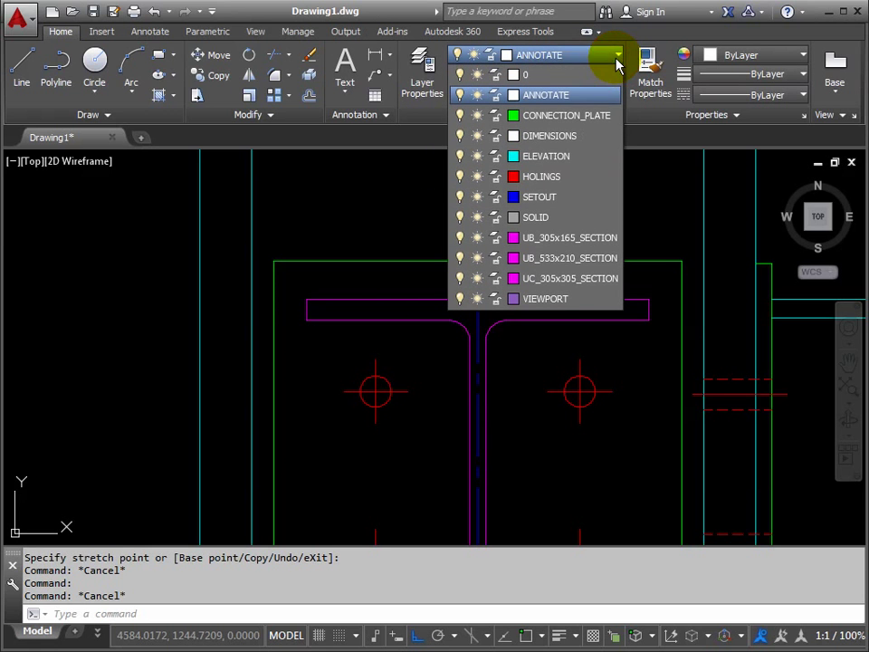
left_click(536, 217)
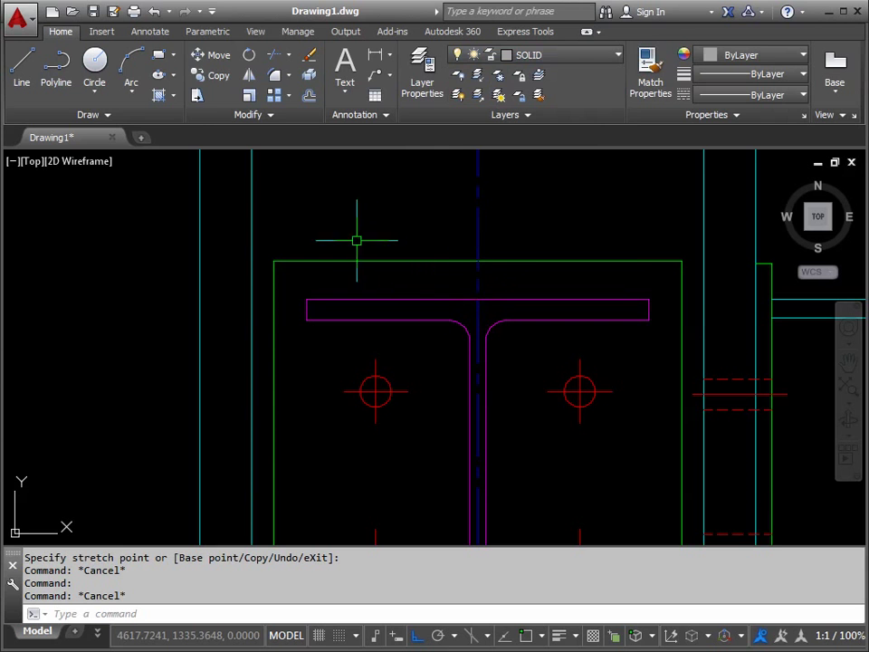
left_click(160, 98)
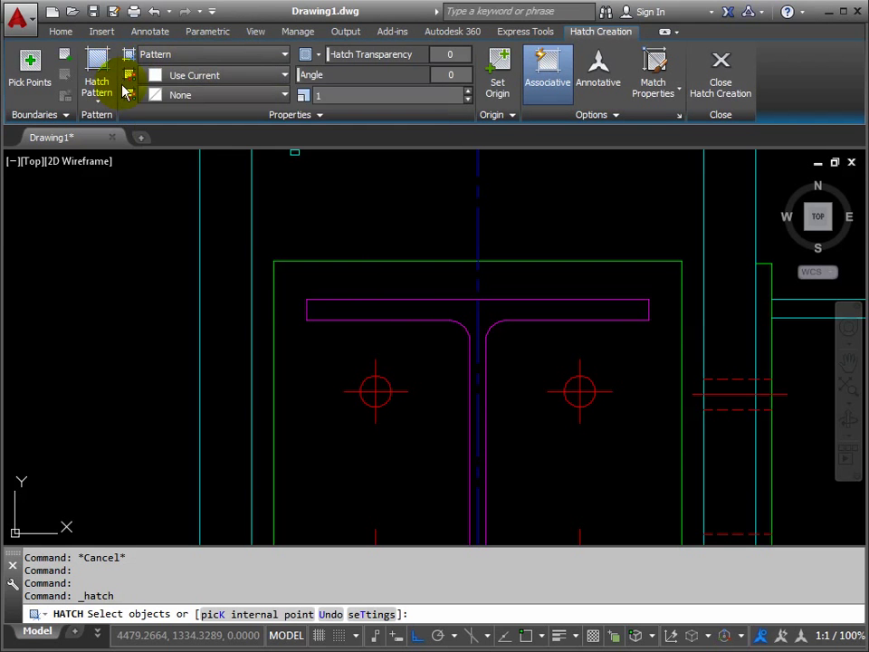
Fill the T-shaped column section with a Solid hatch, picking its outline as boundary.
left_click(286, 57)
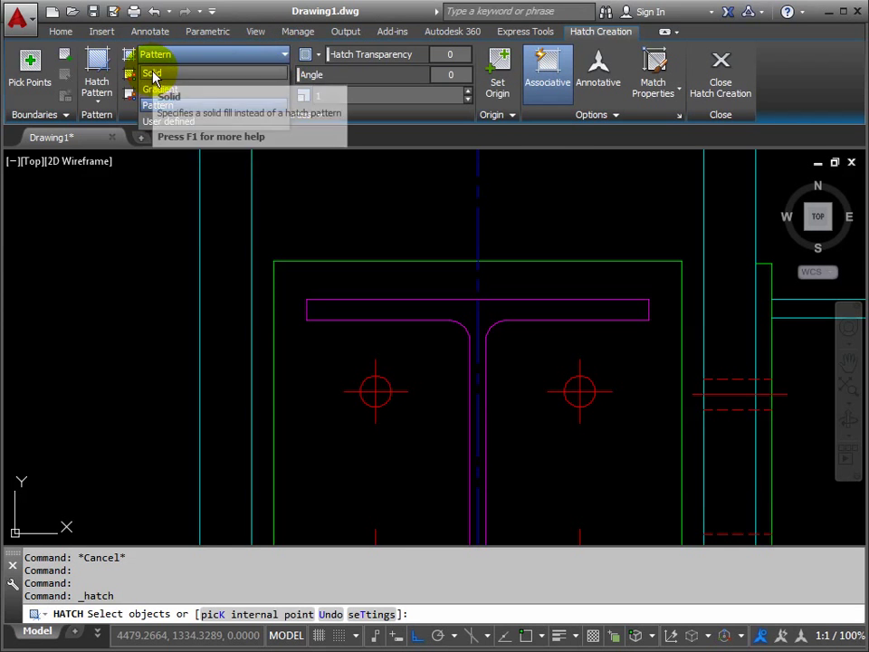
left_click(152, 74)
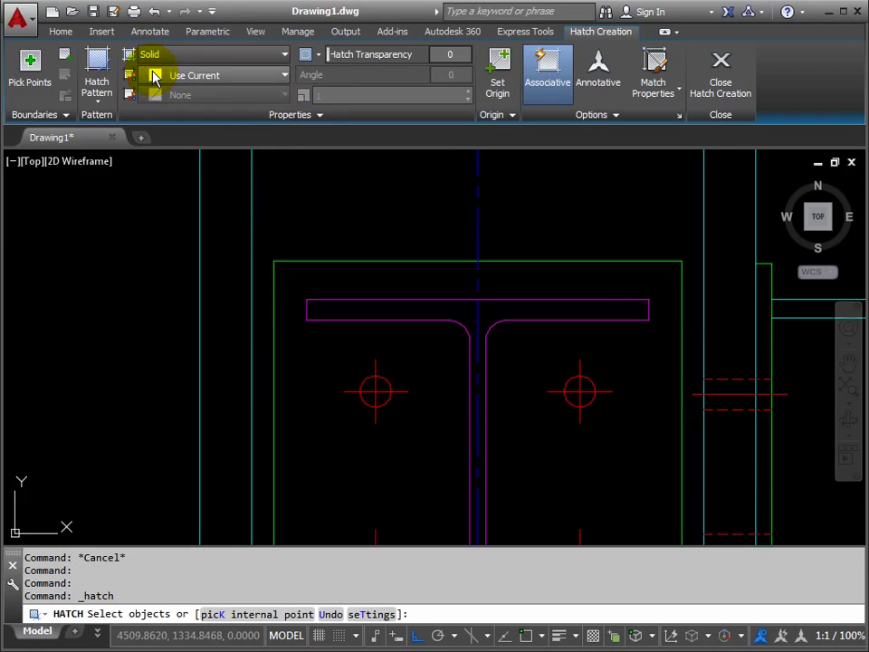
left_click(65, 57)
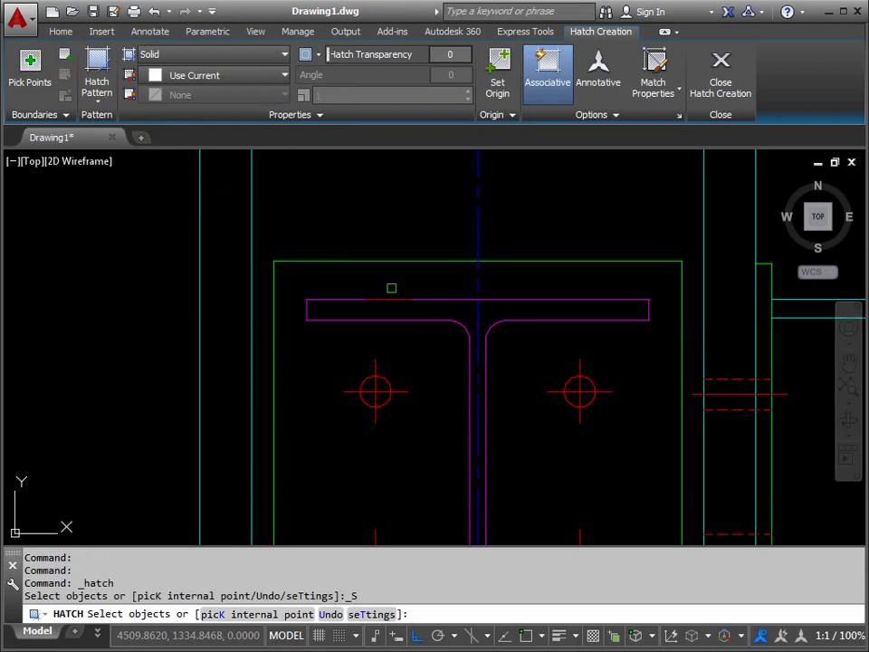
left_click(410, 299)
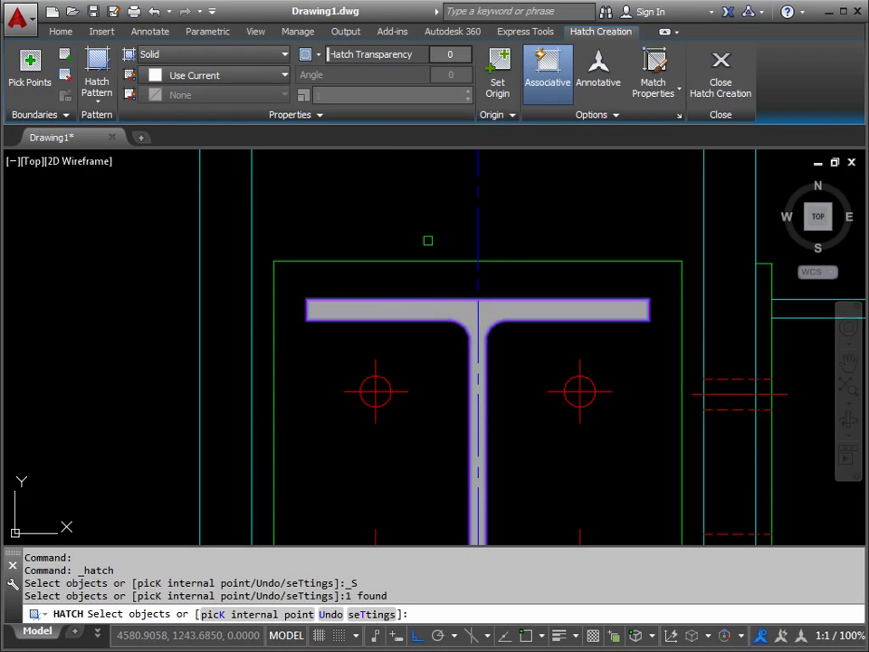
key("Return")
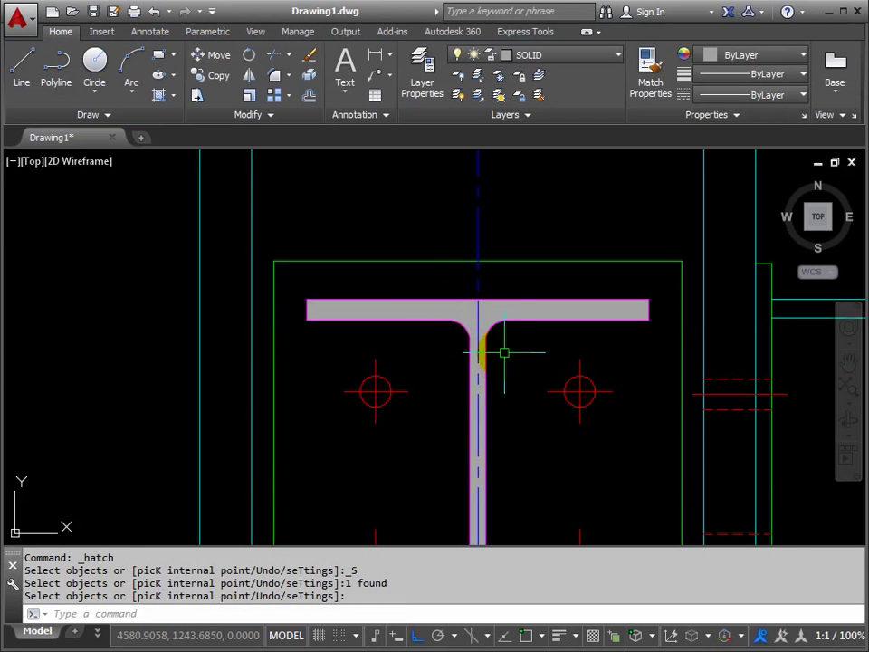
scroll(485, 311, "up", 4)
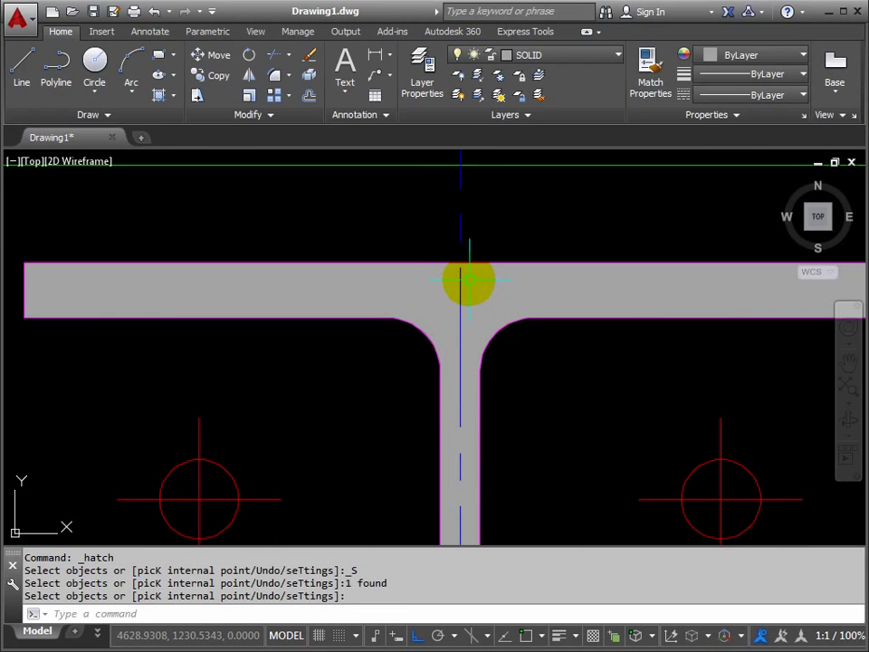
scroll(485, 281, "down", 4)
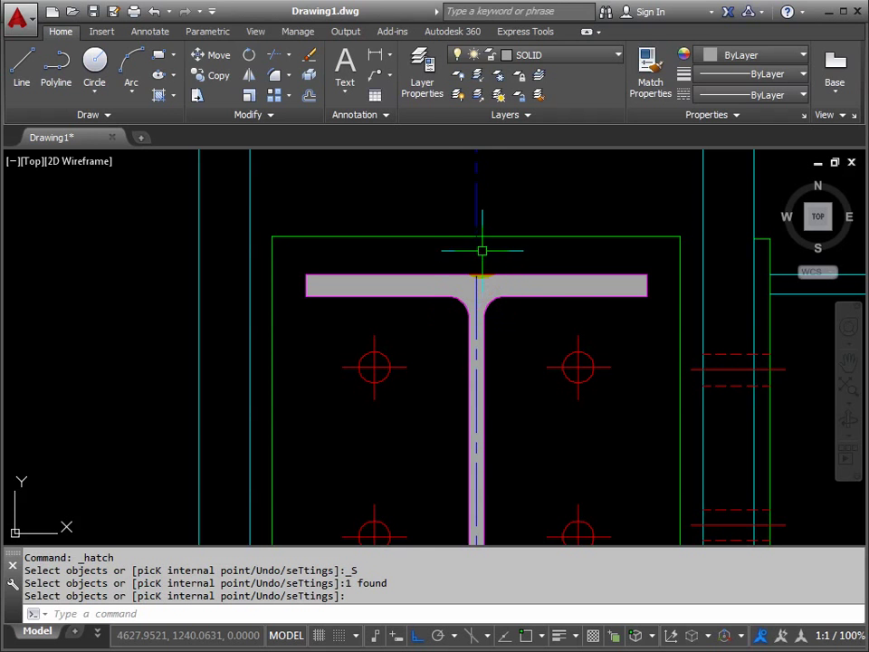
scroll(484, 326, "down", 8)
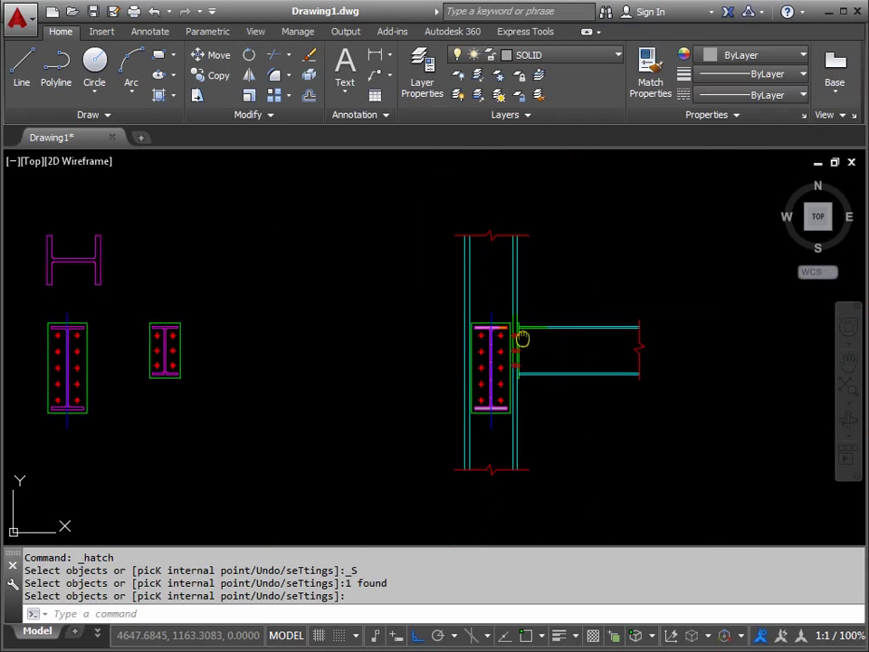
mouse_move(513, 337)
middle_mouse_down()
mouse_move(430, 326)
mouse_move(409, 308)
middle_mouse_up()
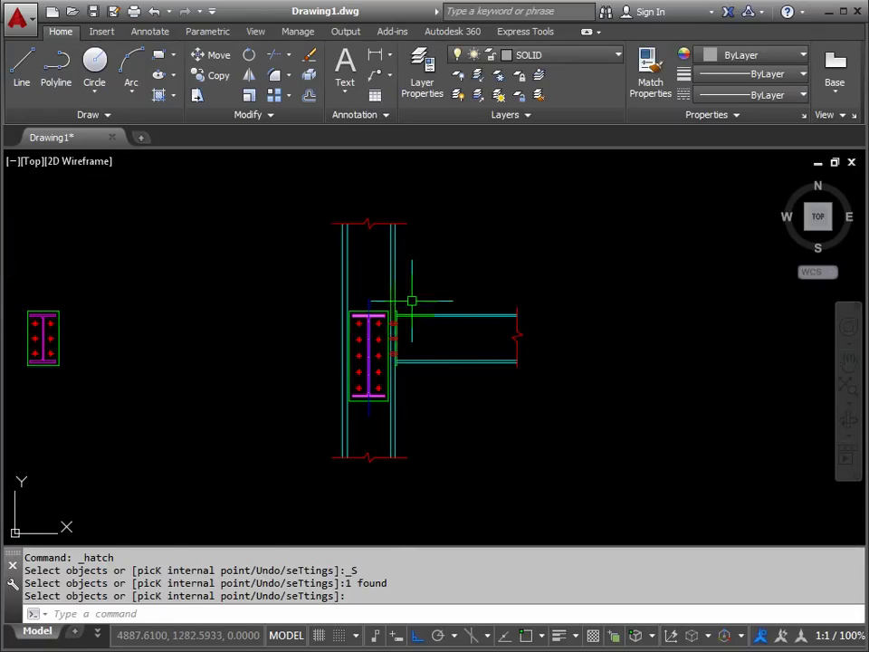